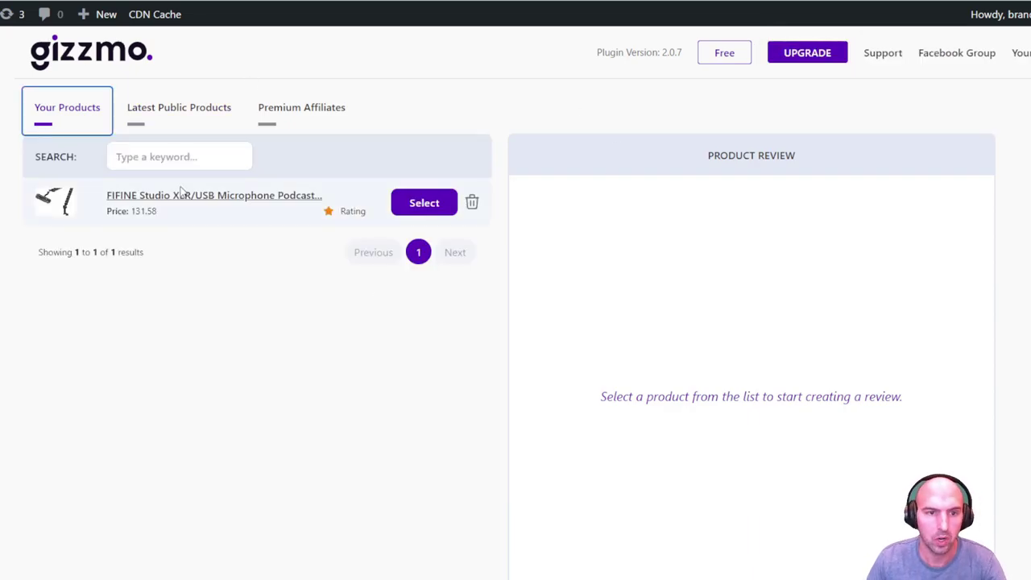
Step: Start a review of the FIFINE Studio microphone kit with SEO keyphrase "Fifine Studio Boom Arm" and the General Theme, completing the first section
click(429, 205)
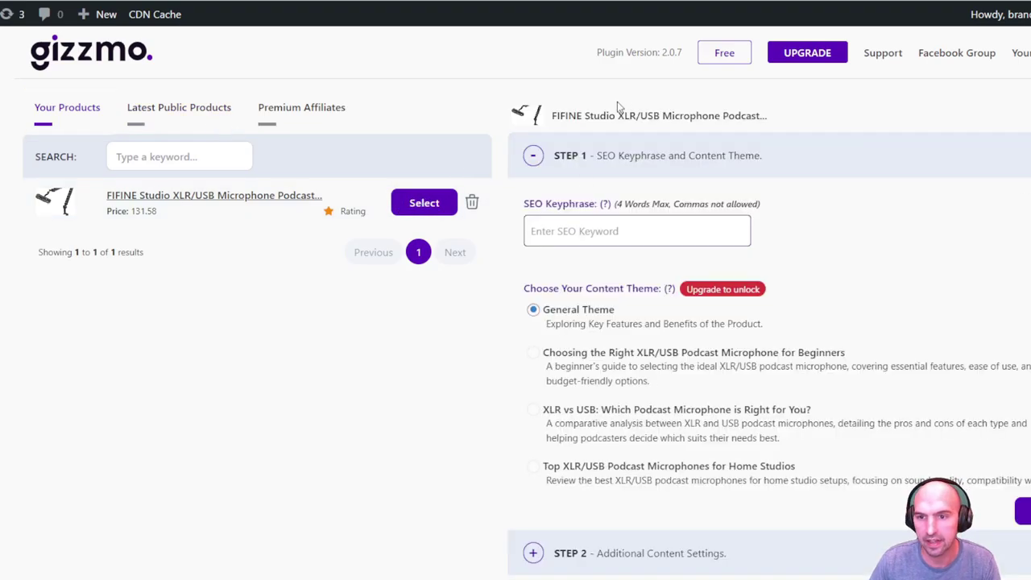
click(611, 235)
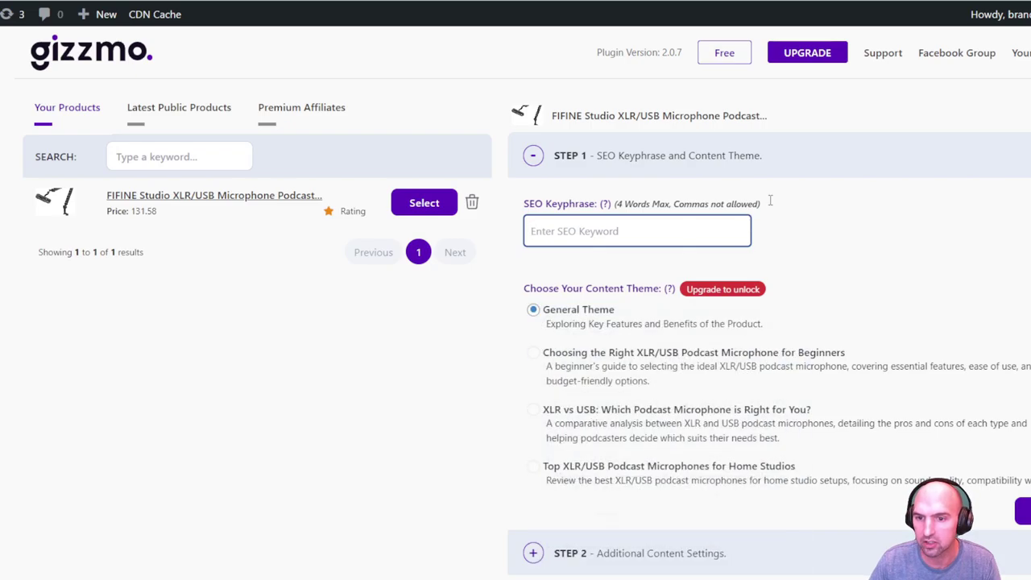
scroll(836, 312, down, 5)
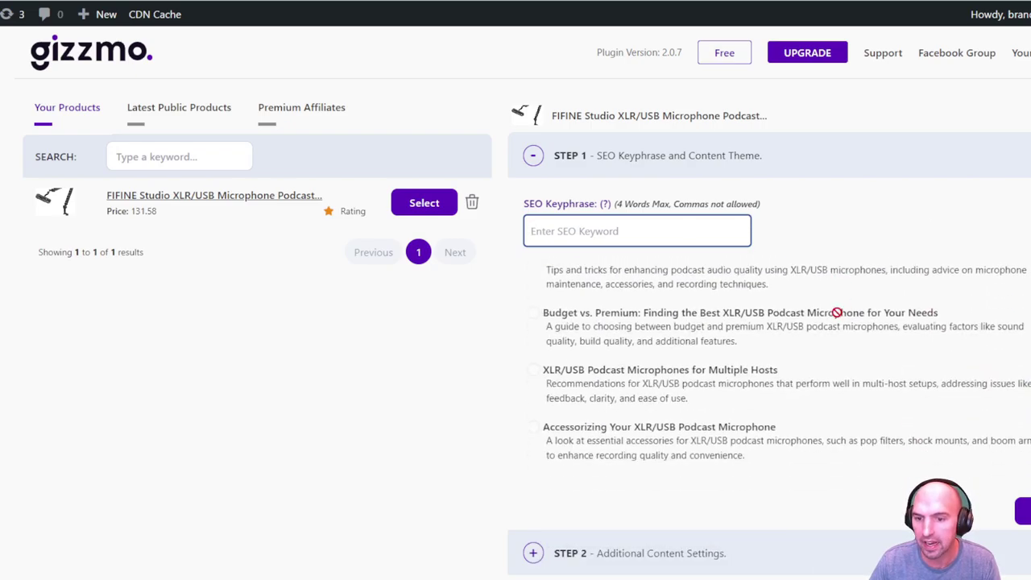
scroll(837, 312, up, 4)
scroll(837, 311, up, 3)
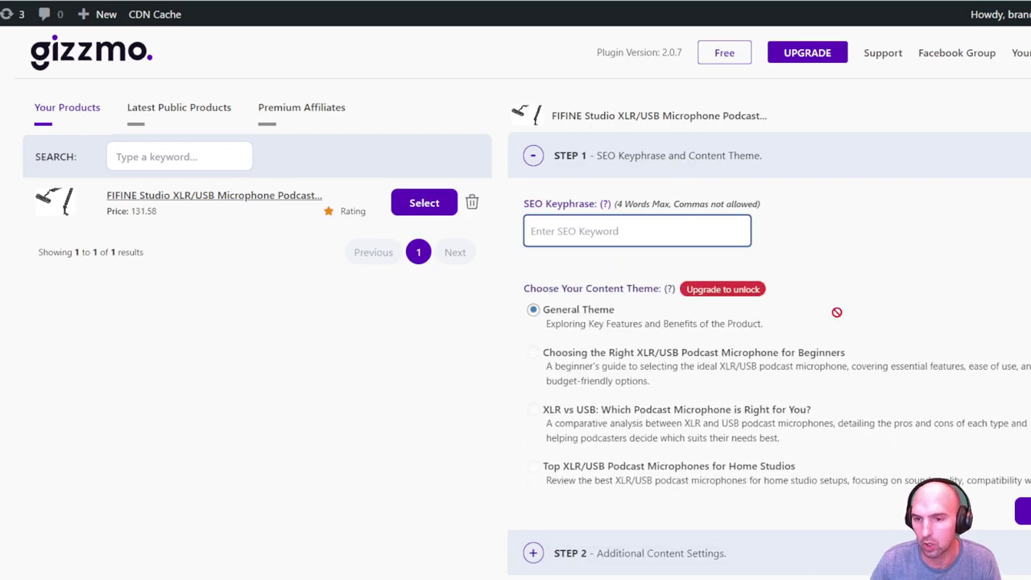
click(630, 233)
text(Fifine Studio Boom Arm)
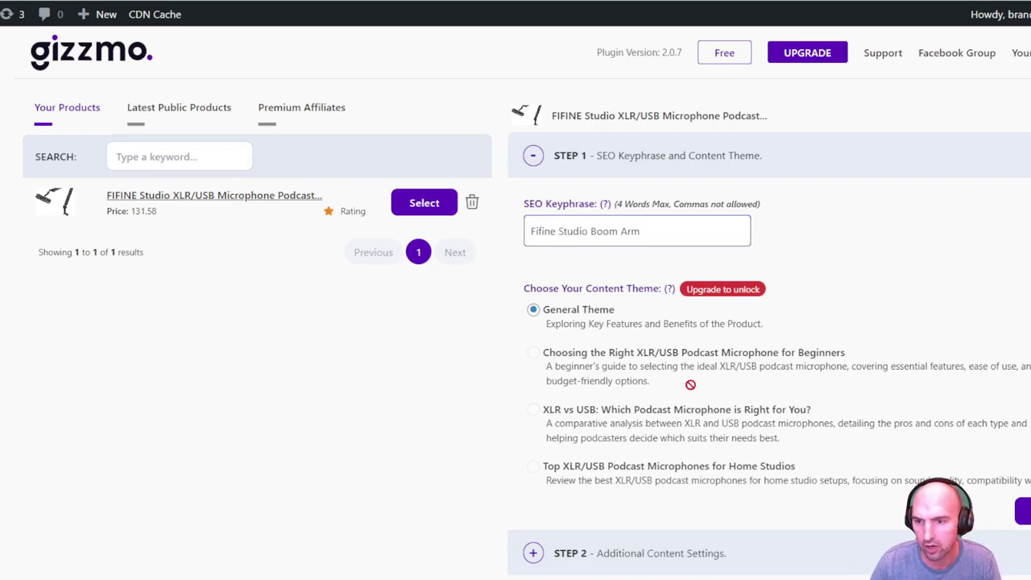
scroll(692, 386, down, 6)
scroll(694, 387, up, 7)
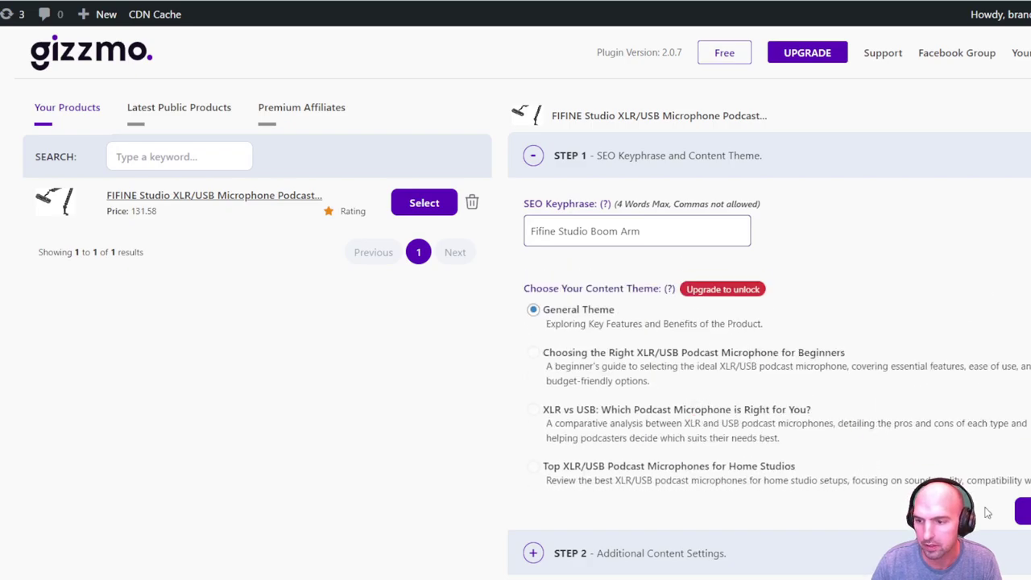
click(1019, 511)
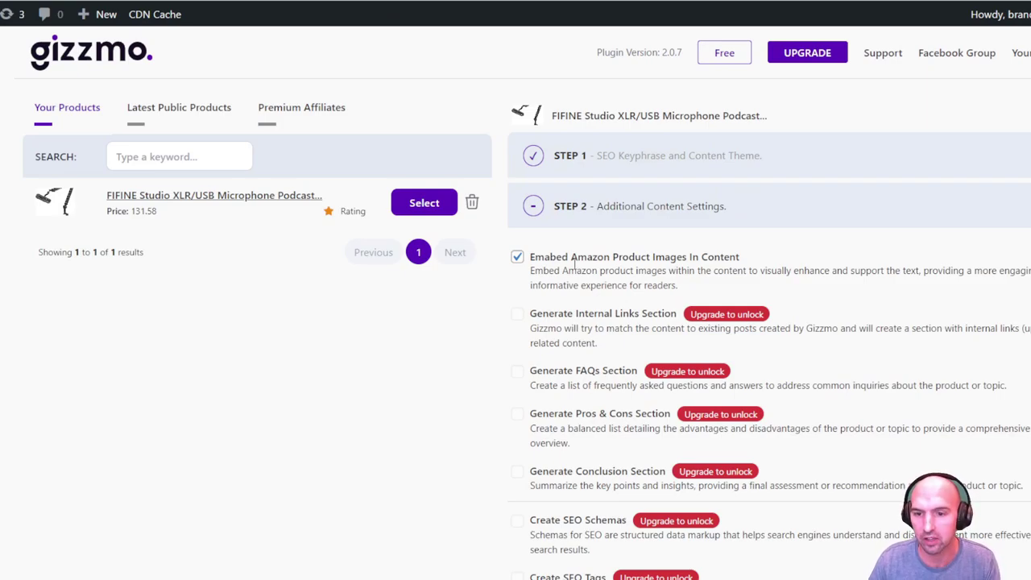
Step: Accept the additional content settings with Amazon product images embedded, and continue past the monetization and affiliate options
scroll(618, 298, down, 2)
scroll(787, 337, down, 2)
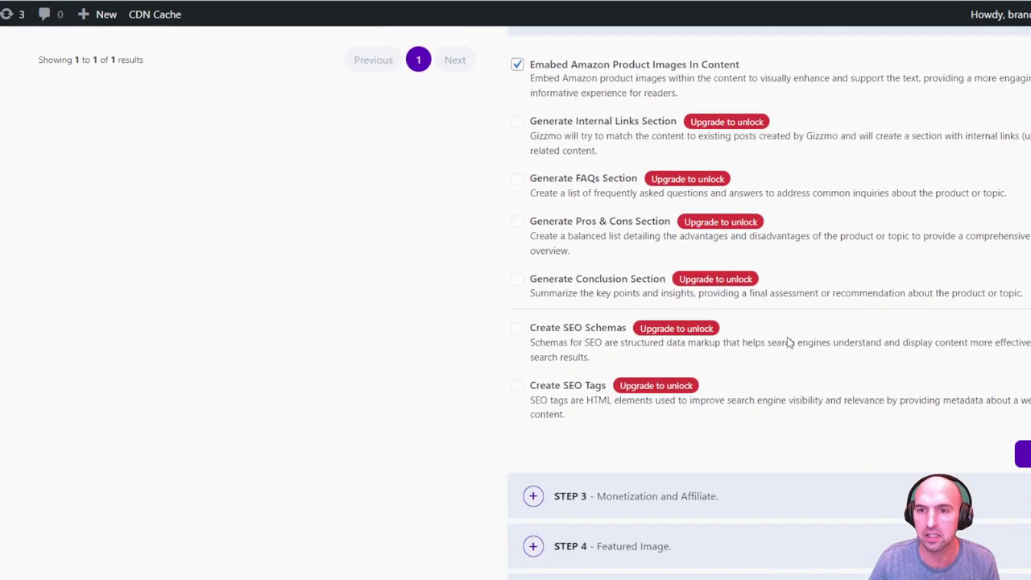
click(999, 430)
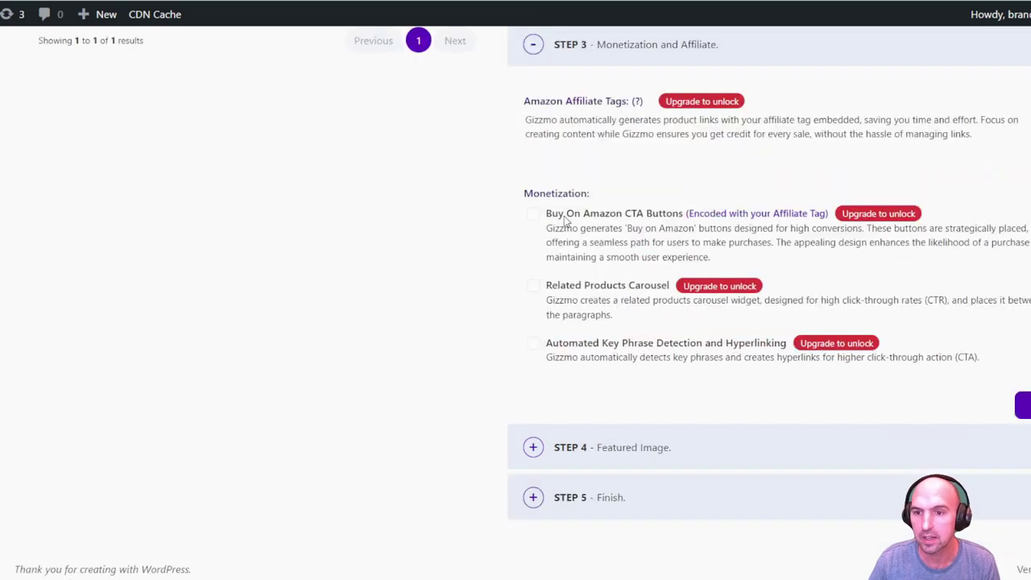
scroll(553, 107, up, 2)
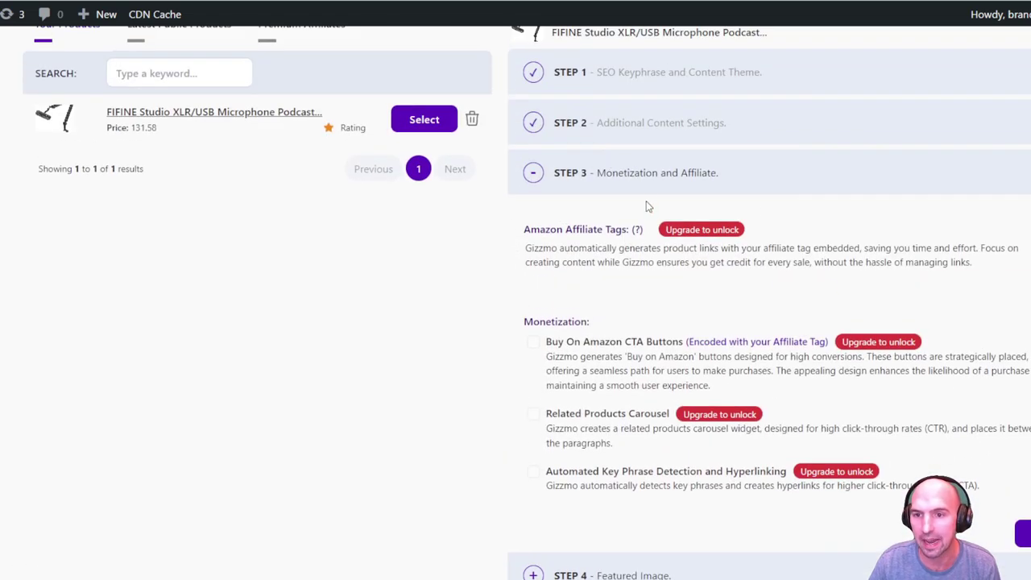
scroll(673, 184, down, 1)
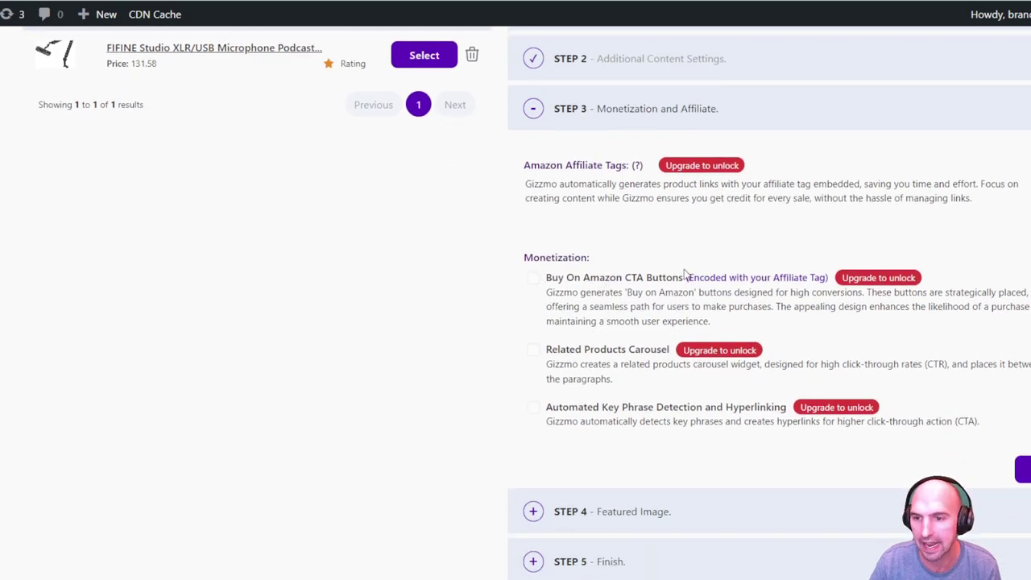
scroll(680, 359, down, 1)
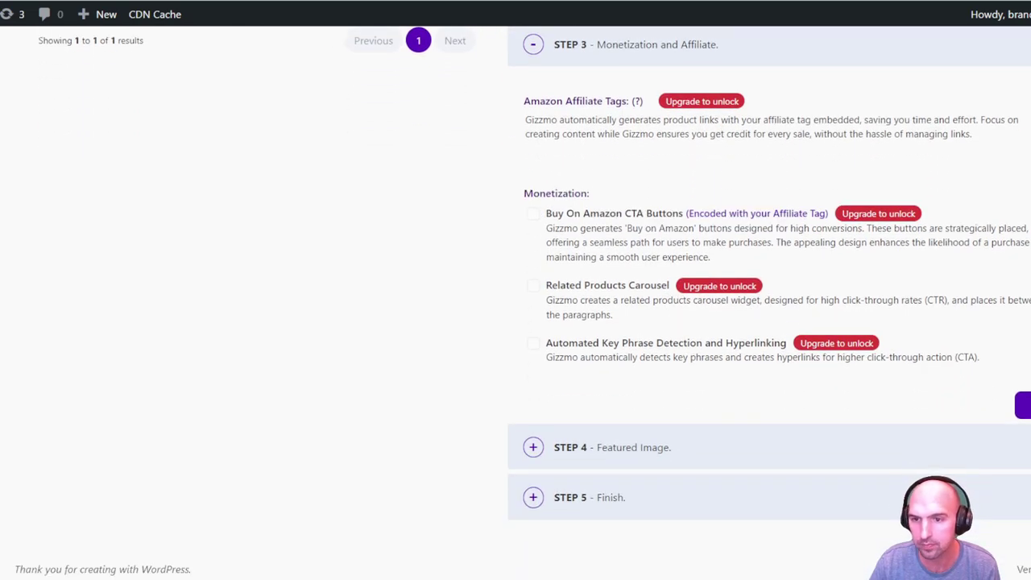
click(1017, 403)
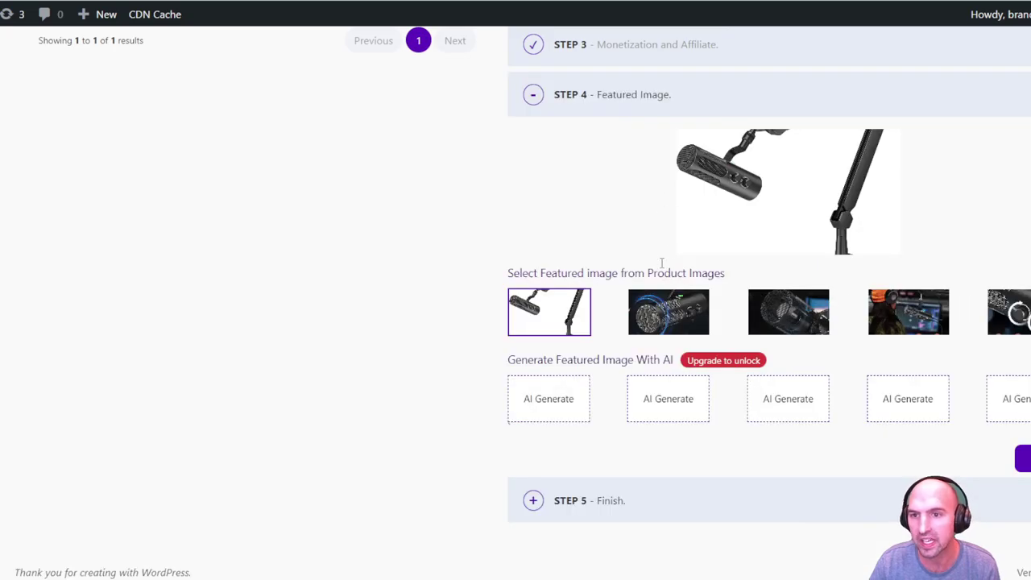
Step: Set the review's featured image to the product photo of the microphone close-up with blue rings, and continue to the final section
click(694, 315)
click(793, 306)
click(910, 299)
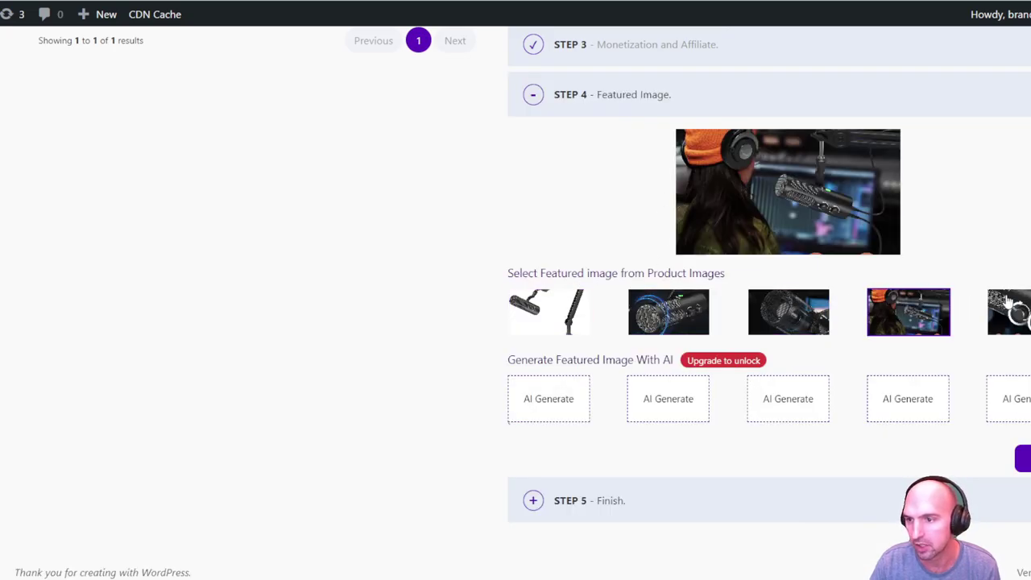
click(1007, 302)
click(701, 316)
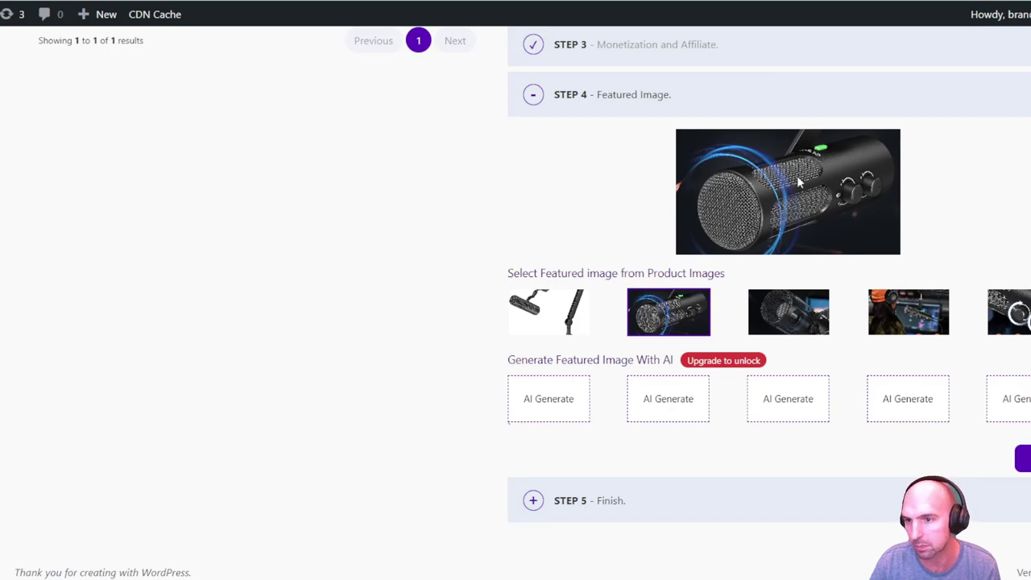
click(1023, 458)
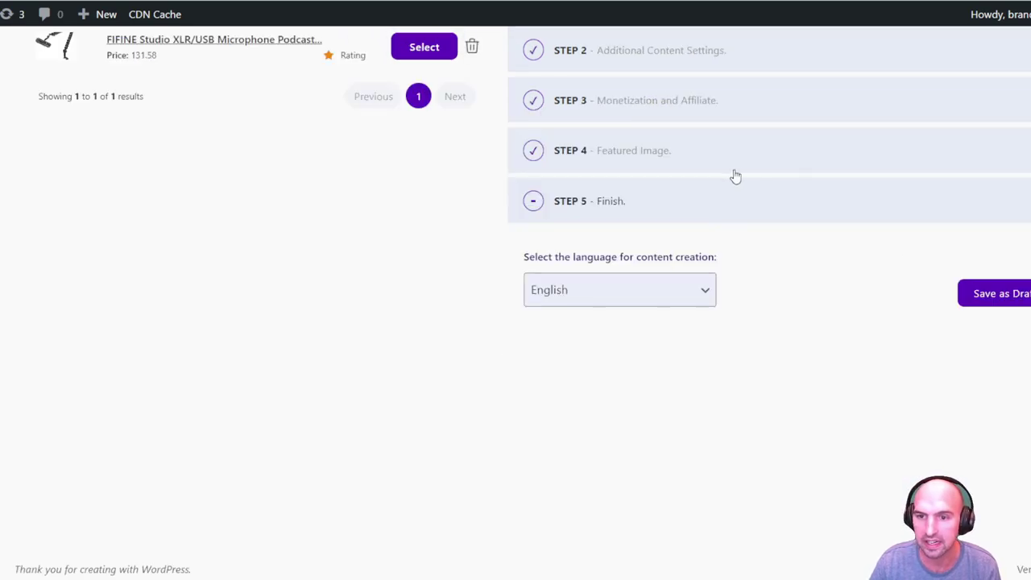
click(647, 159)
scroll(679, 330, down, 1)
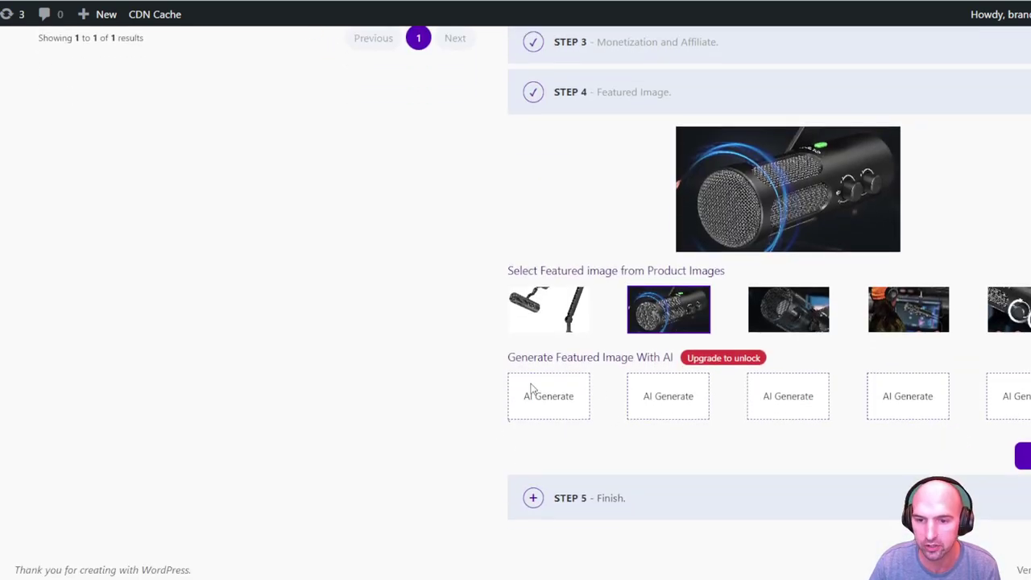
click(1021, 455)
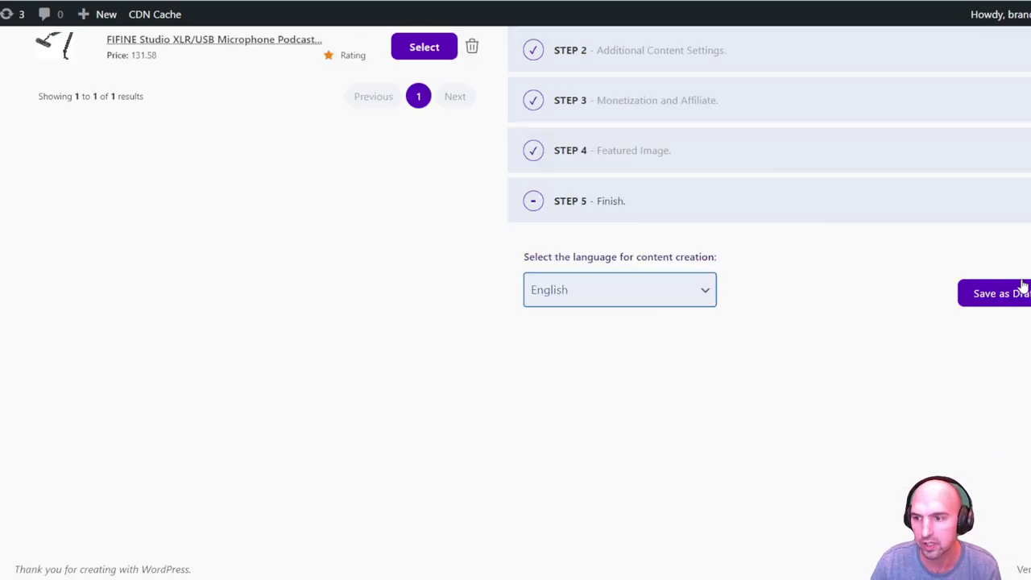
Step: Generate the review in English and save the resulting Fifine Studio Boom Arm post as a draft
click(973, 295)
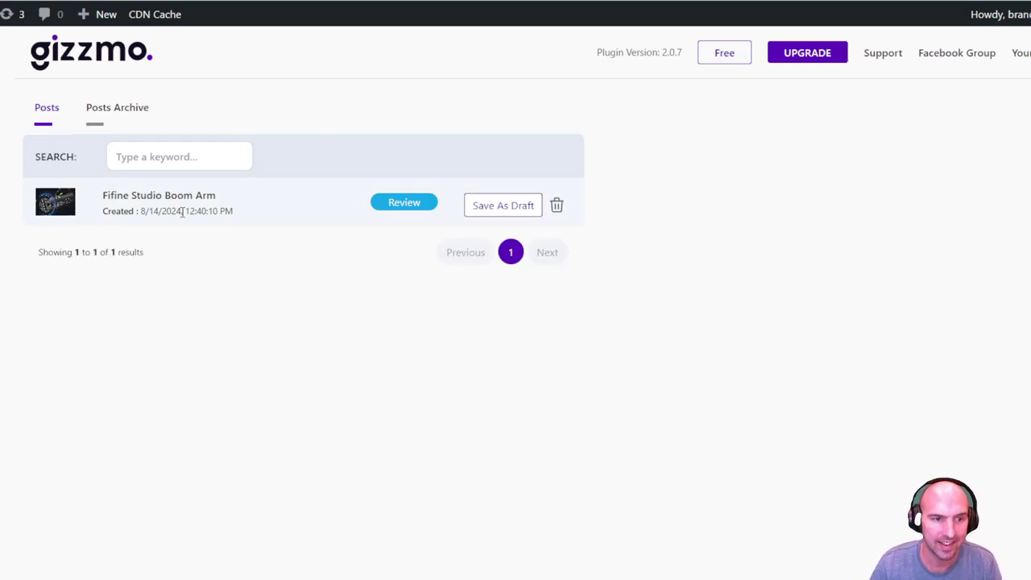
click(507, 208)
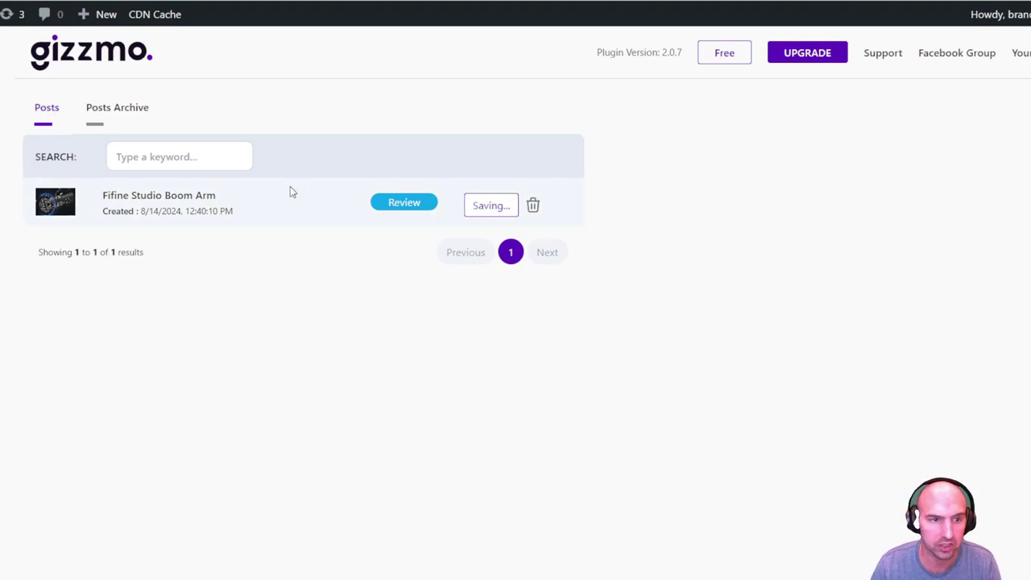
Step: Open the list of all WordPress posts and preview the draft "Fifine Studio Boom Arm: Ultimate Podcast Kit"
mouse_move(2, 141)
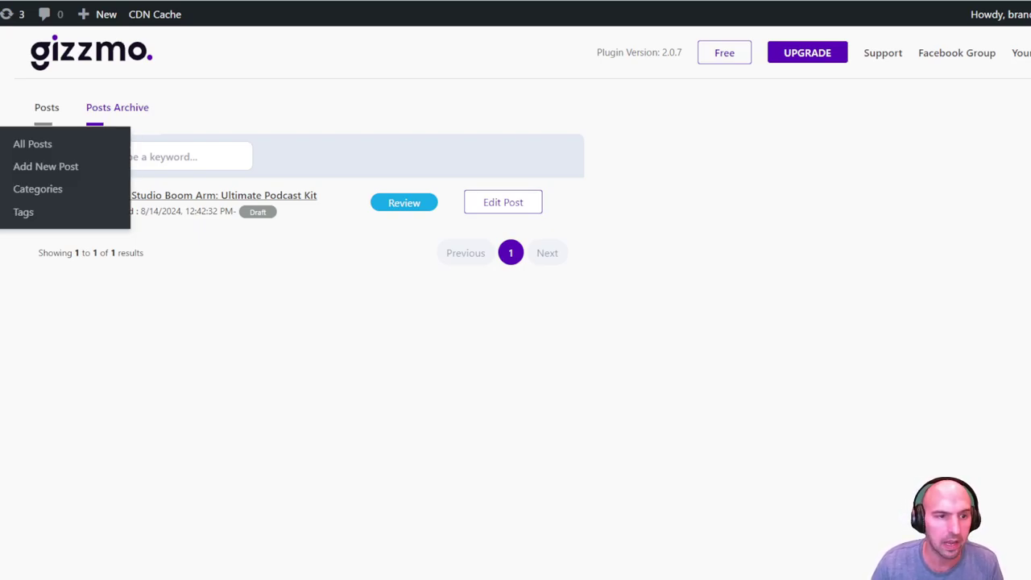
click(24, 144)
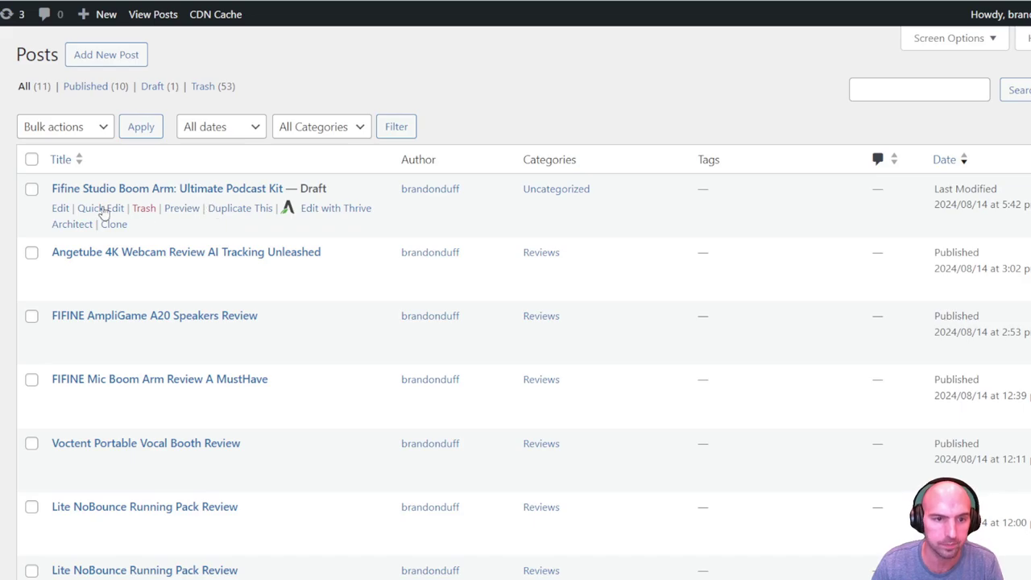
click(182, 207)
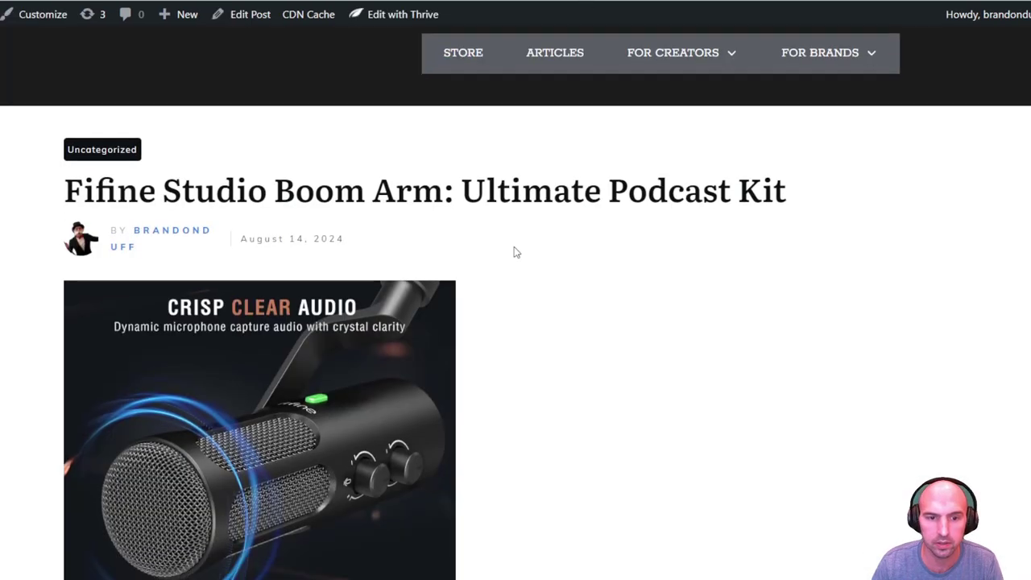
Step: Examine the previewed review's introduction, section headings, body text and embedded product images through to the Professional-Grade Construction section
scroll(516, 252, down, 2)
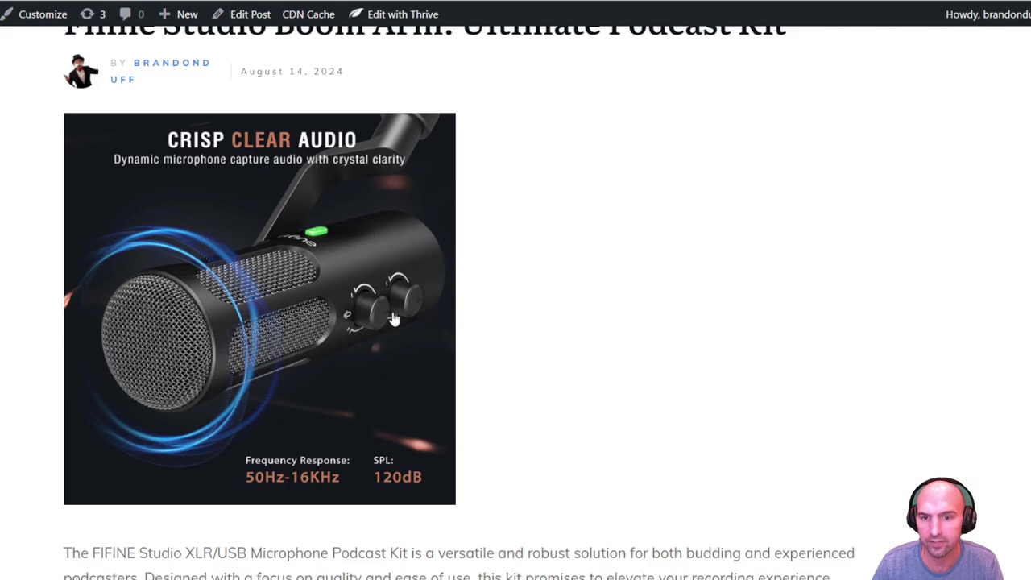
scroll(394, 319, down, 5)
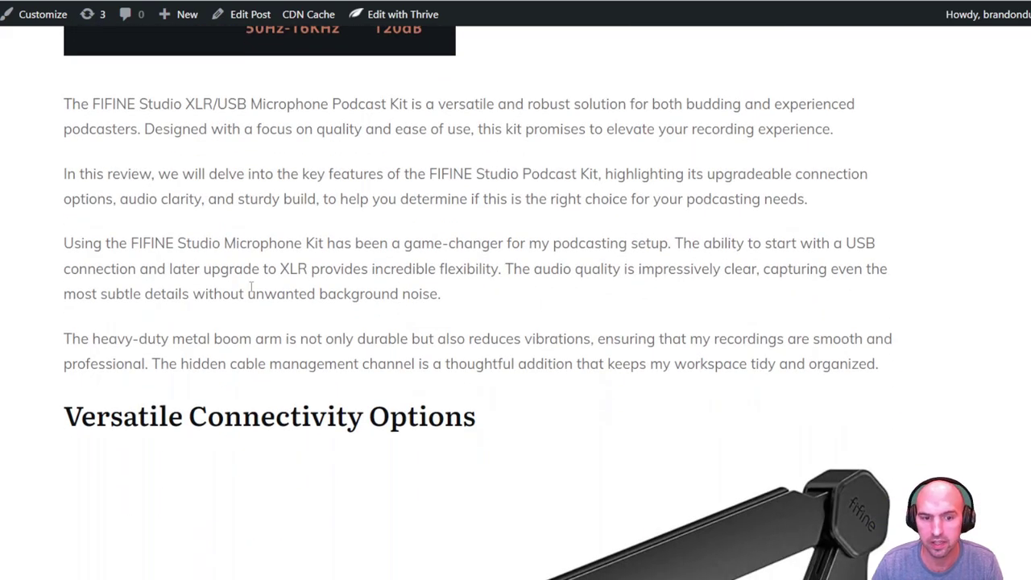
scroll(472, 261, down, 3)
scroll(233, 308, down, 2)
scroll(236, 311, up, 3)
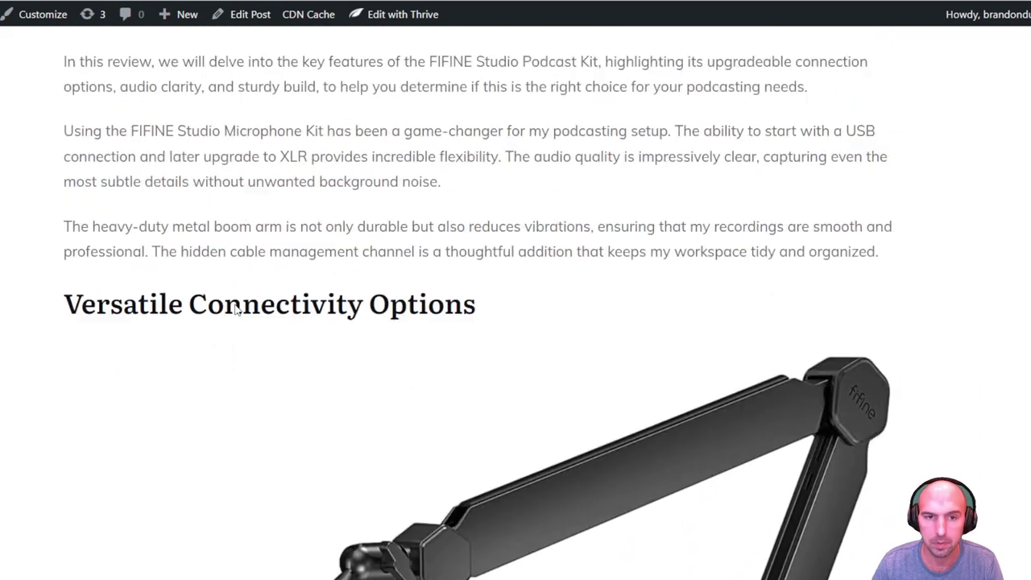
scroll(236, 311, up, 1)
scroll(283, 241, down, 4)
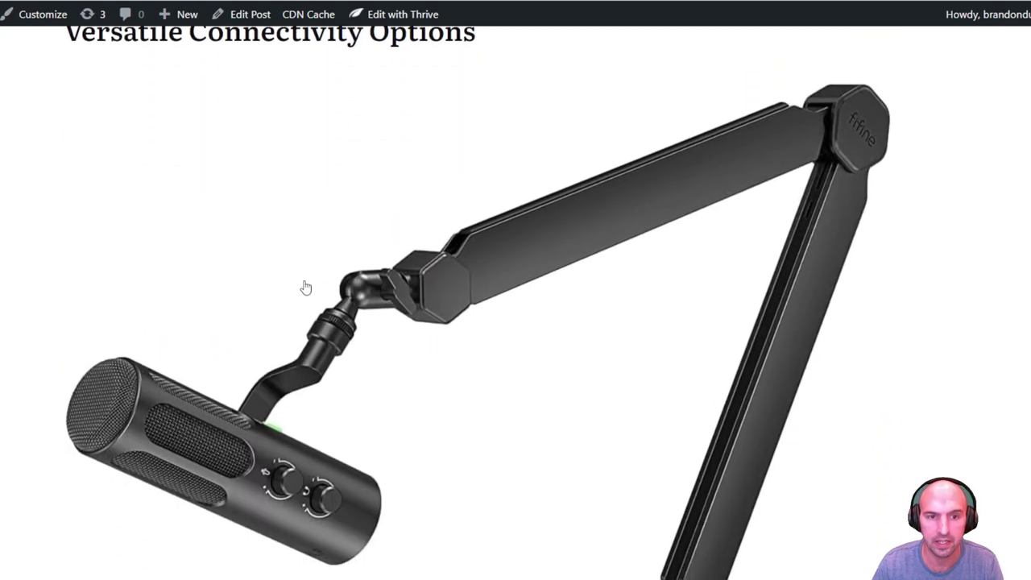
scroll(345, 338, down, 12)
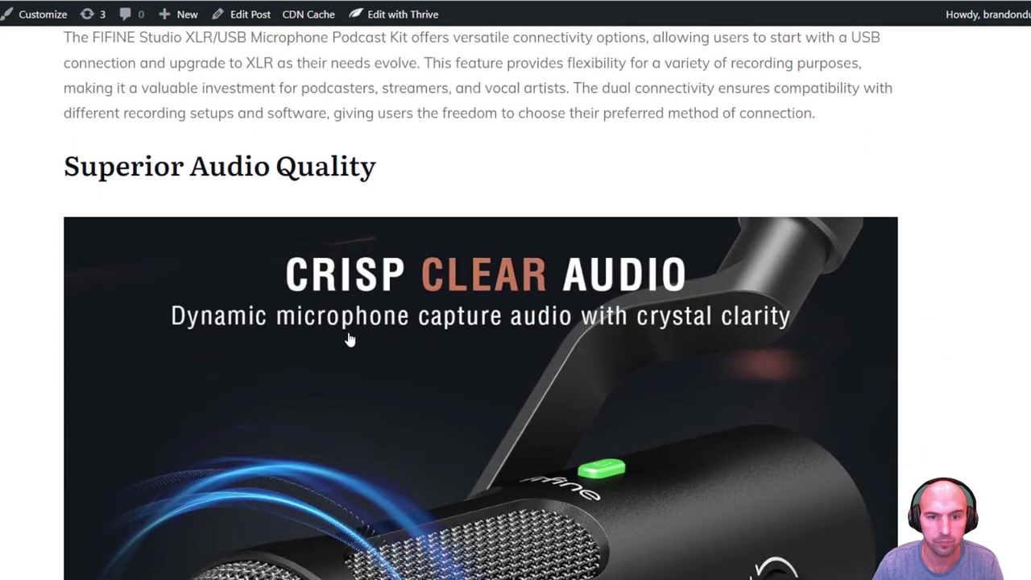
scroll(346, 340, up, 1)
scroll(454, 494, down, 12)
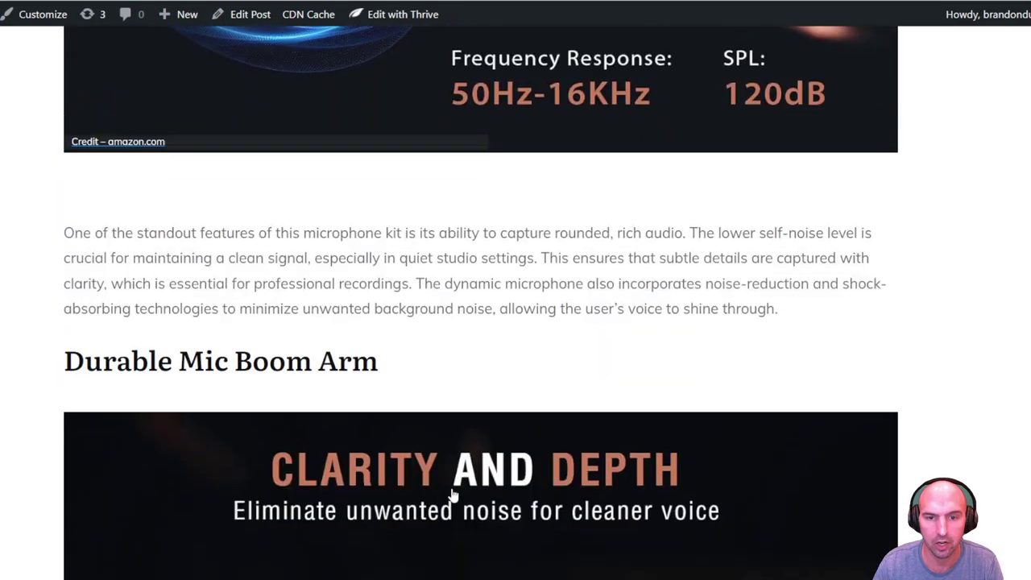
scroll(454, 495, down, 10)
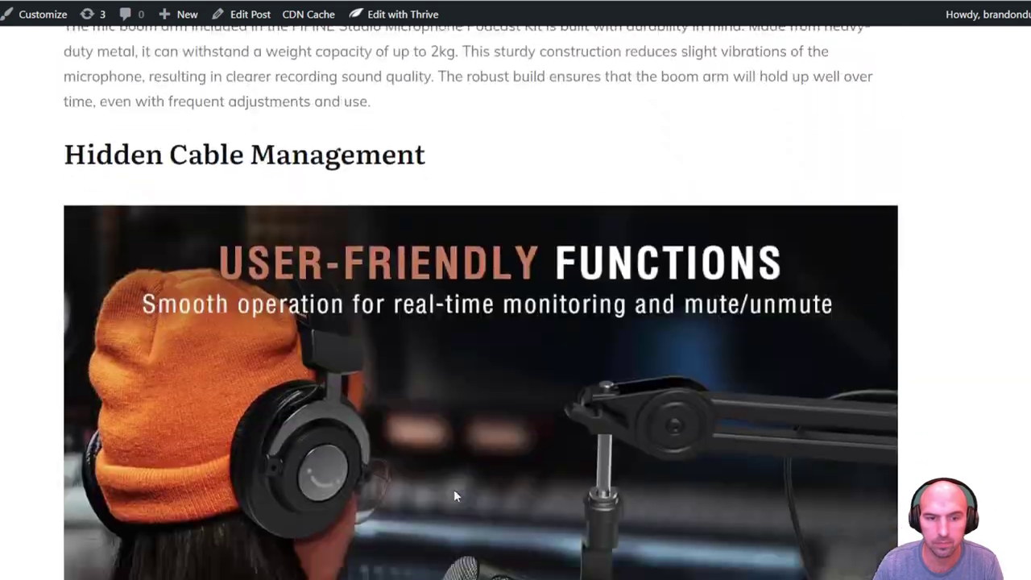
scroll(408, 299, down, 15)
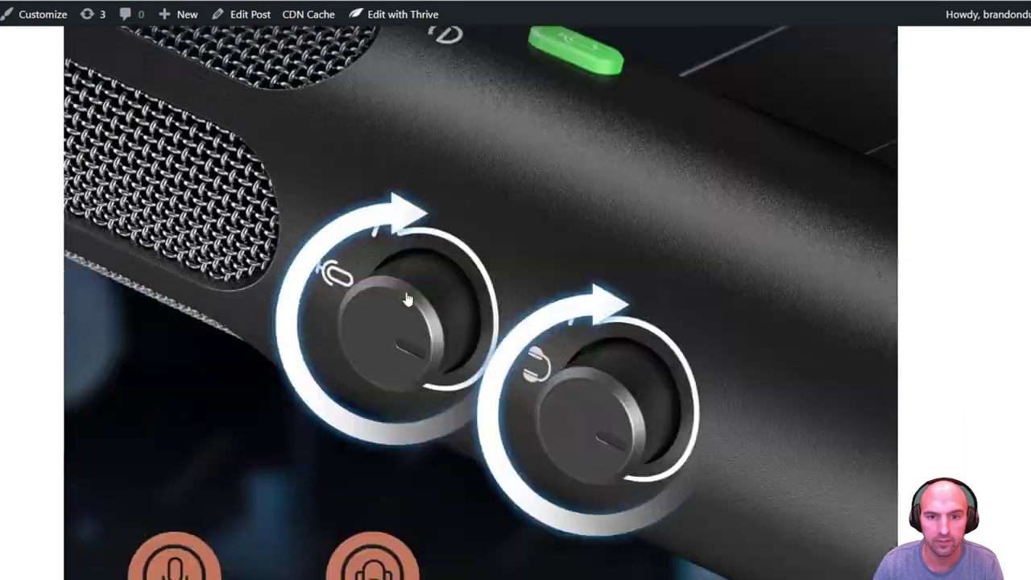
scroll(408, 299, down, 20)
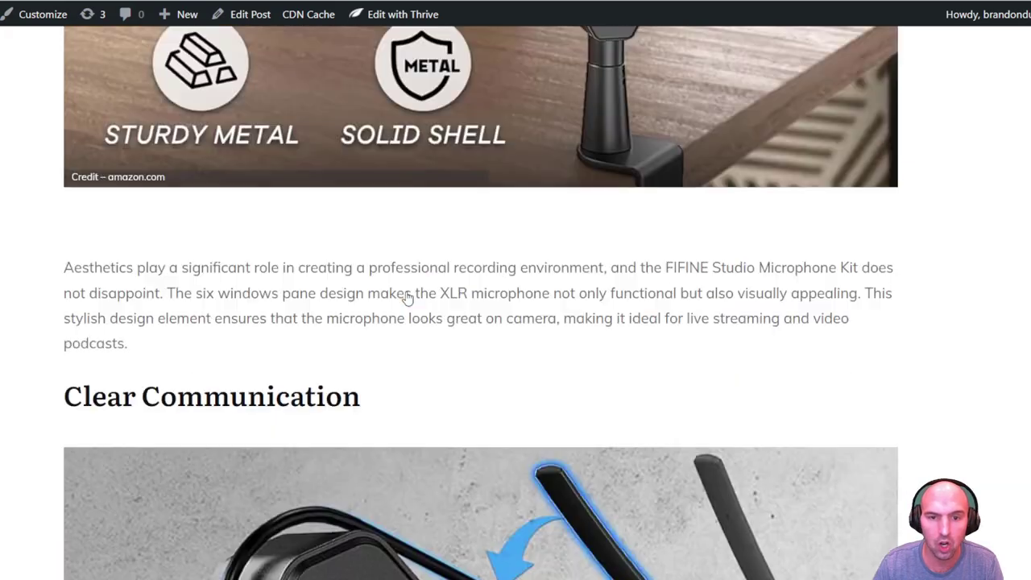
scroll(408, 299, down, 19)
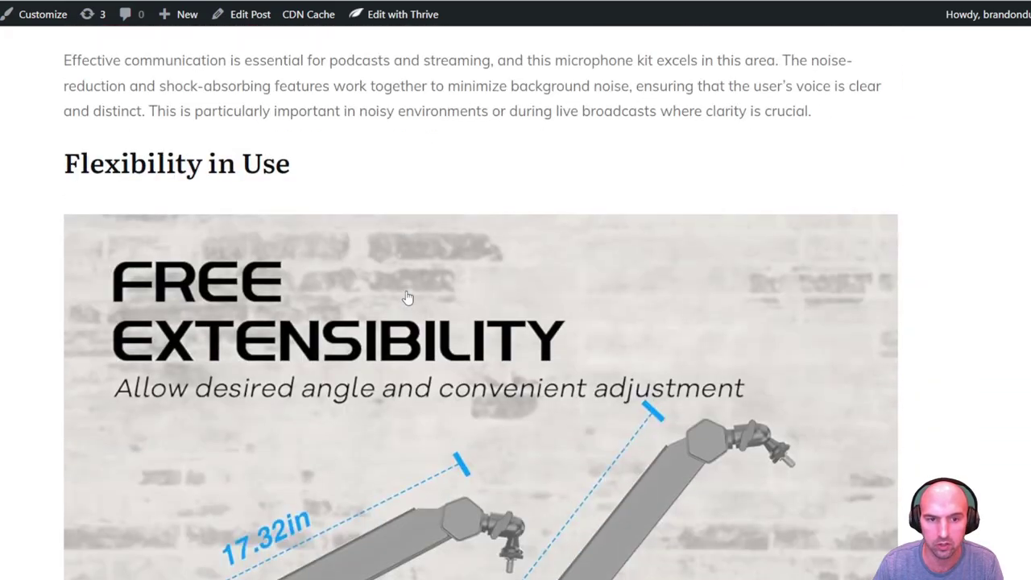
scroll(408, 298, down, 13)
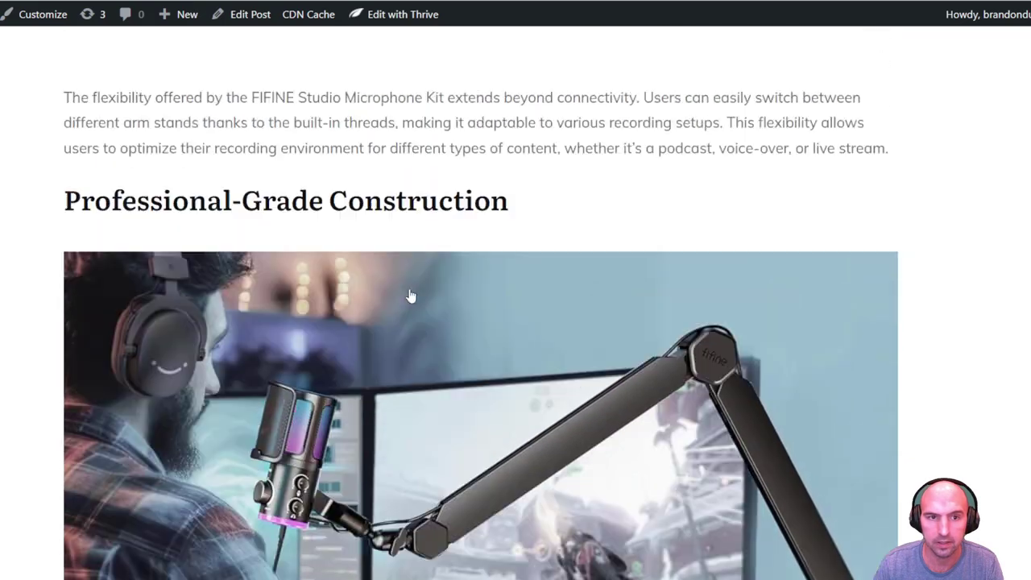
scroll(731, 349, up, 3)
scroll(730, 349, up, 12)
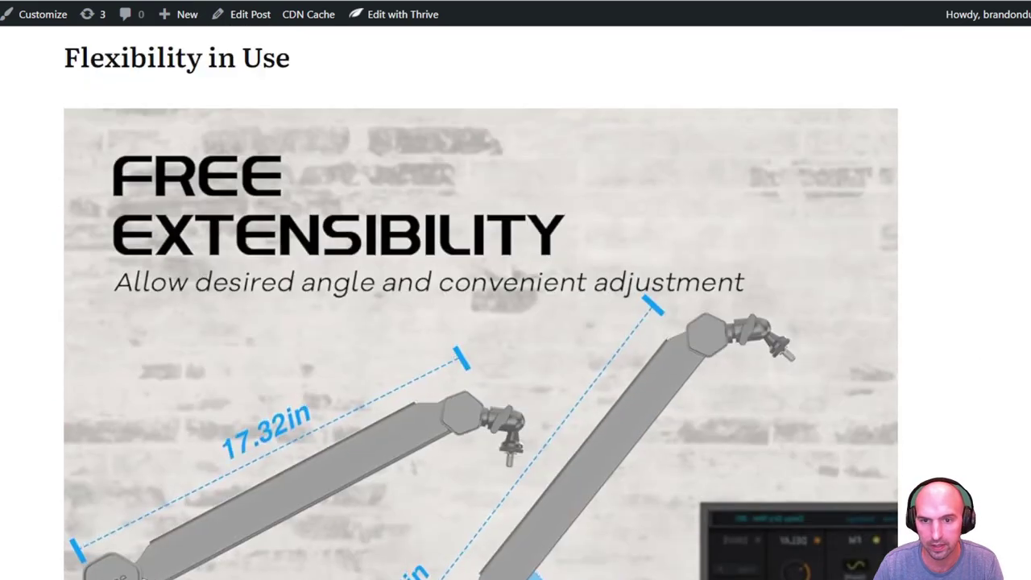
Step: Examine the rest of the previewed Fifine Studio Boom Arm review, from Flexibility in Use to the Amazon purchase button, and close the preview
scroll(481, 303, down, 7)
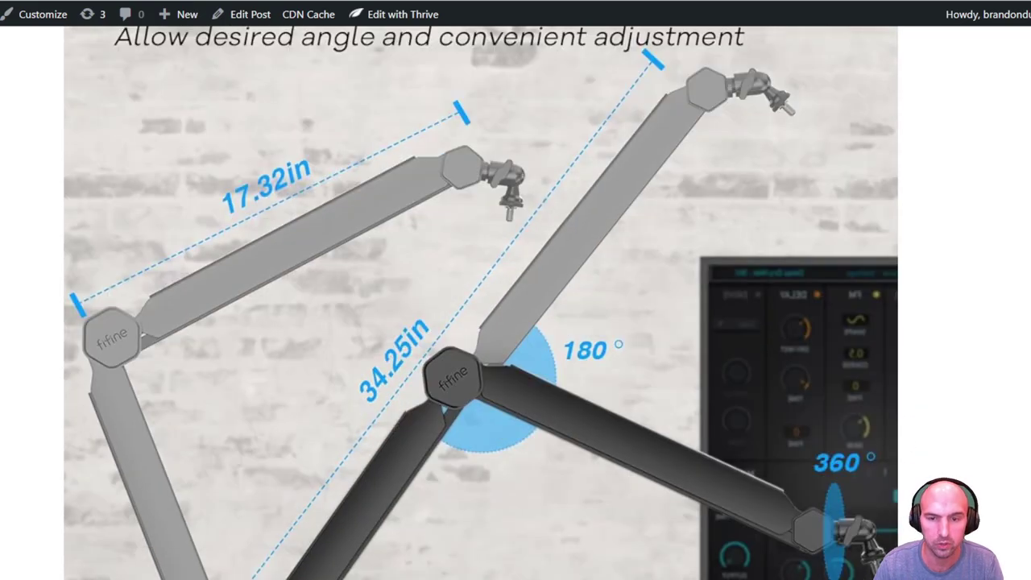
scroll(480, 303, down, 16)
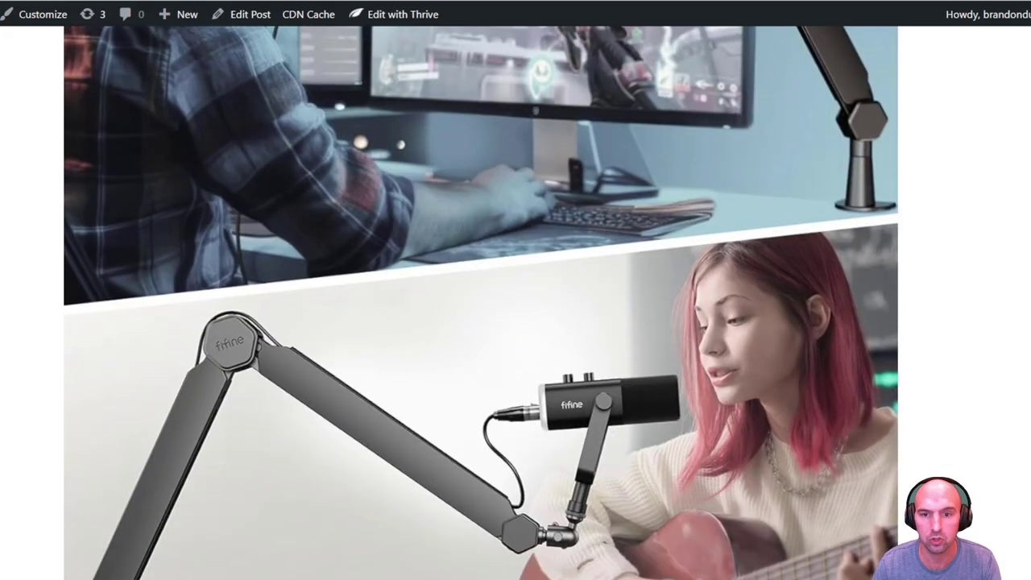
scroll(481, 303, down, 9)
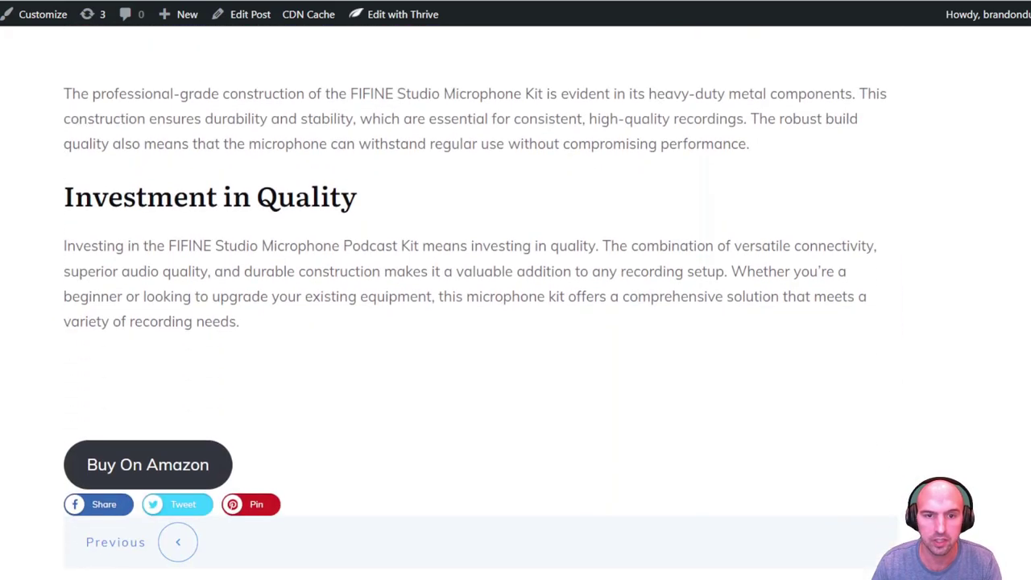
scroll(480, 302, down, 4)
scroll(481, 303, up, 15)
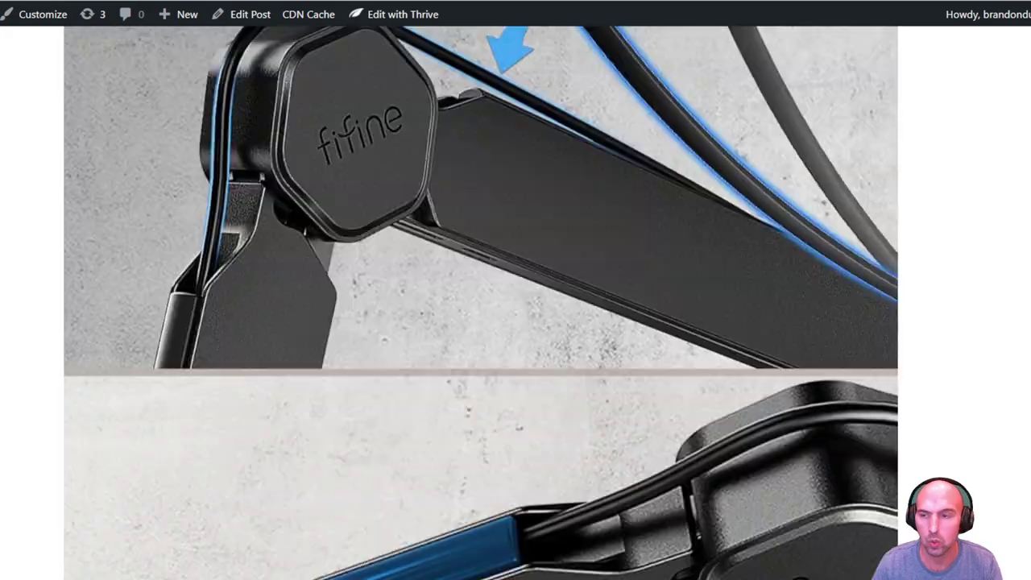
scroll(374, 207, up, 15)
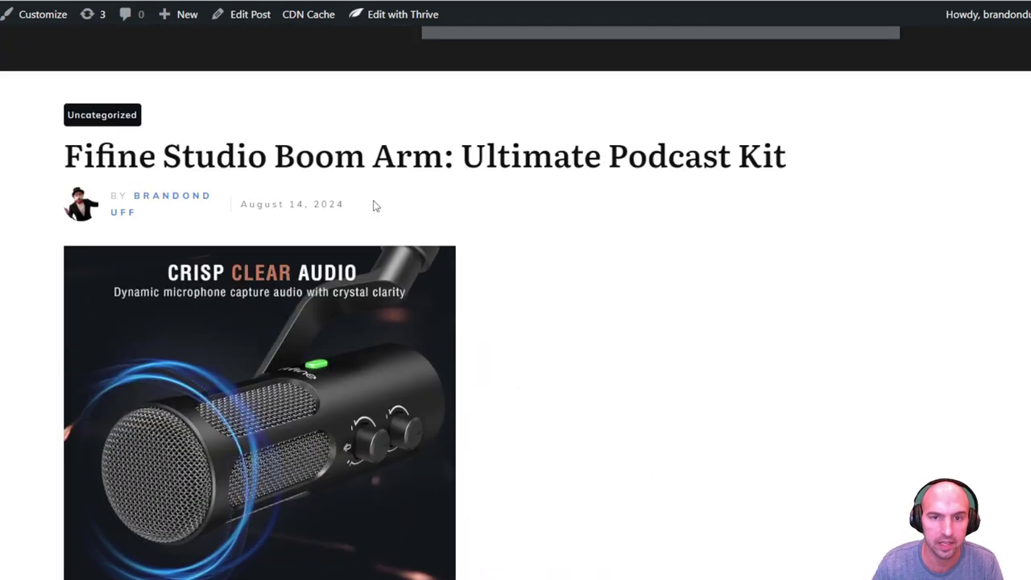
scroll(374, 207, up, 1)
key(ctrl+w)
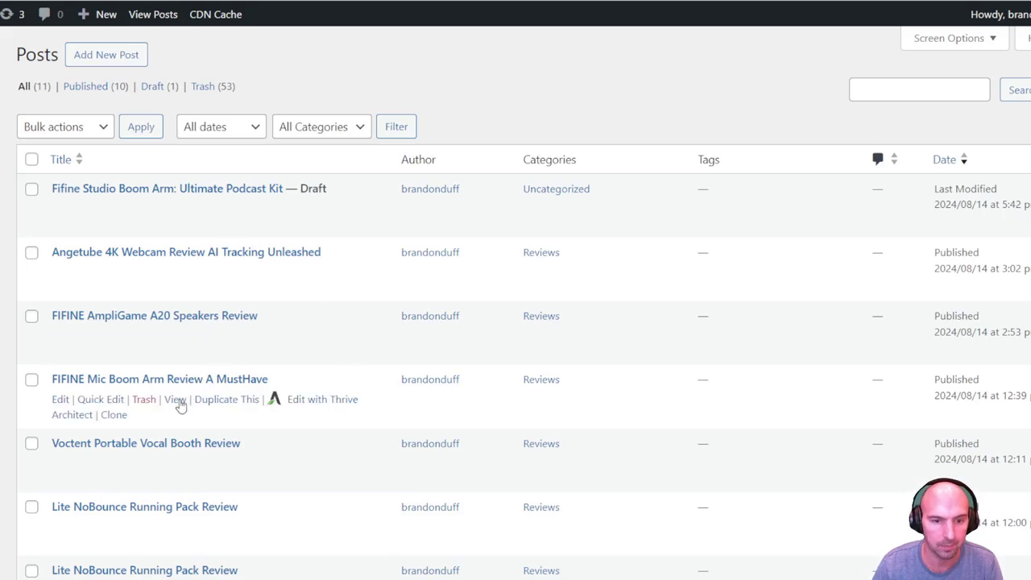
Step: View the published post "FIFINE Mic Boom Arm Review A MustHave" and examine its featured image, product link and sections through to the Conclusion
click(174, 400)
scroll(479, 307, down, 5)
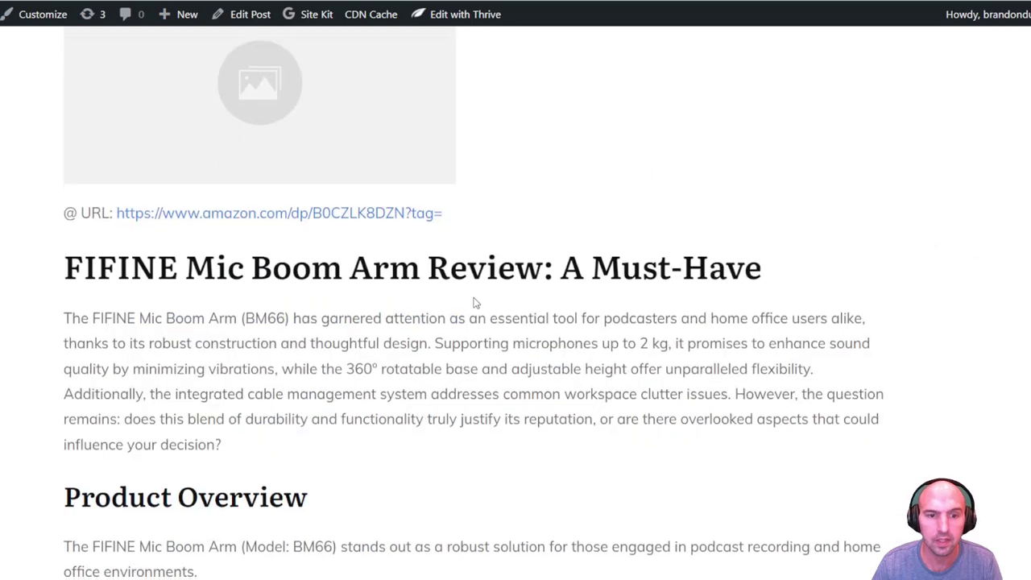
scroll(176, 242, down, 10)
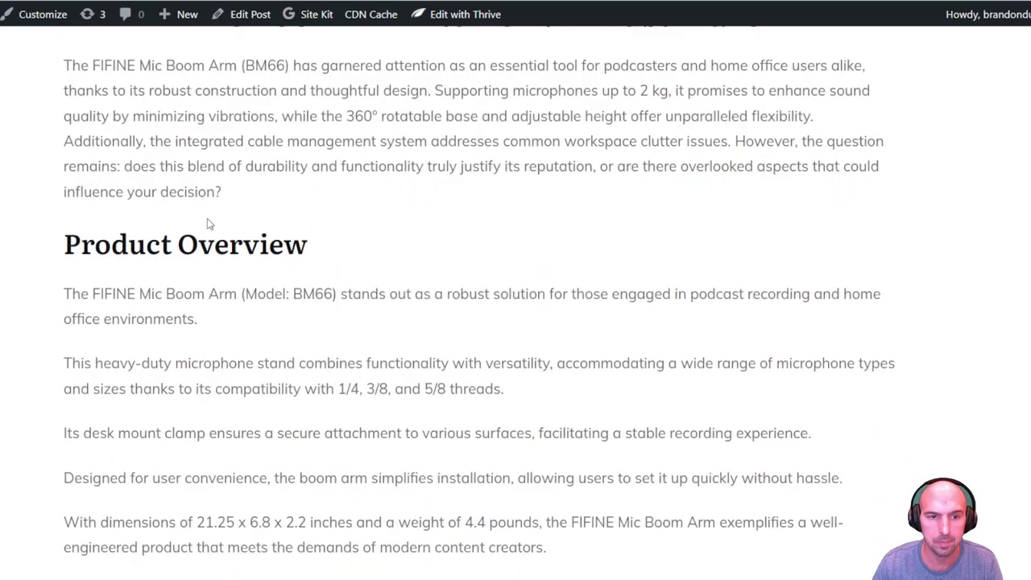
scroll(177, 241, down, 2)
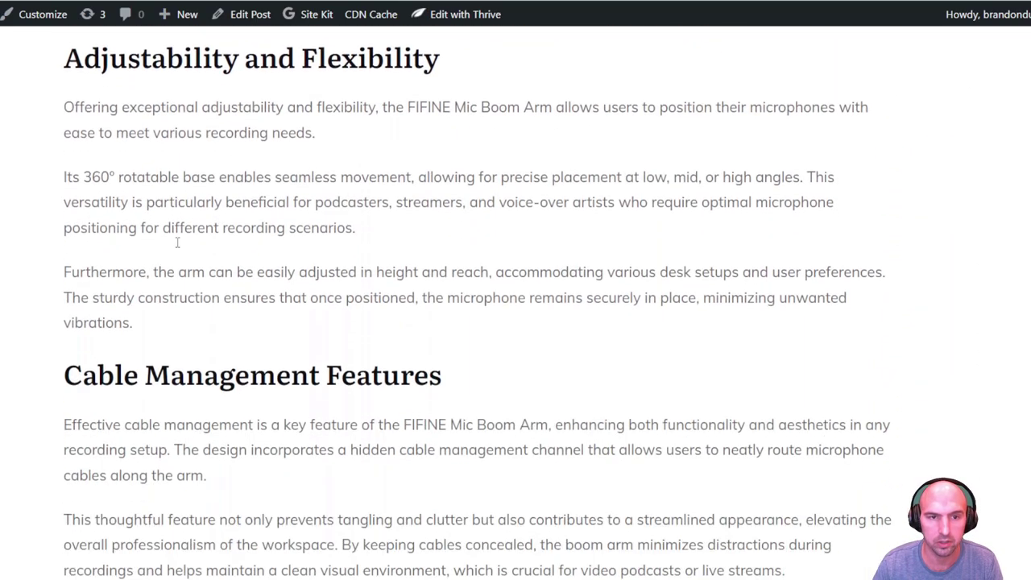
scroll(177, 241, up, 6)
scroll(373, 227, down, 9)
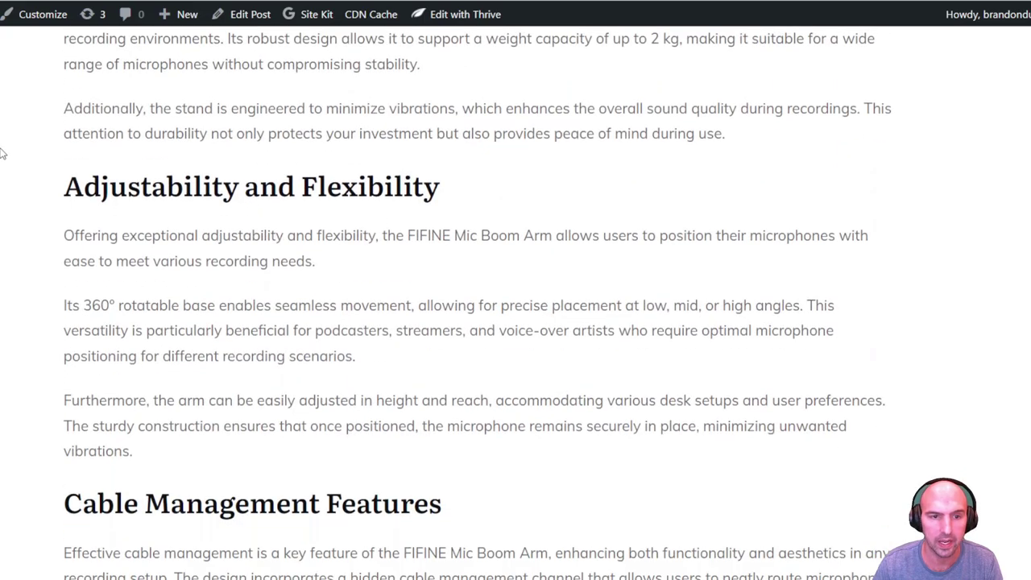
scroll(318, 273, down, 6)
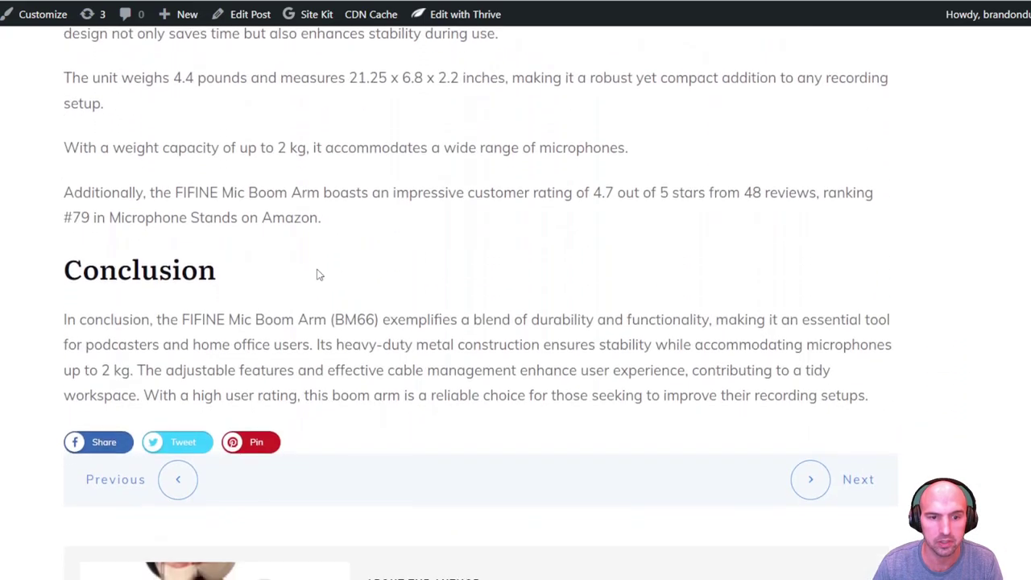
scroll(318, 274, up, 4)
scroll(408, 311, down, 3)
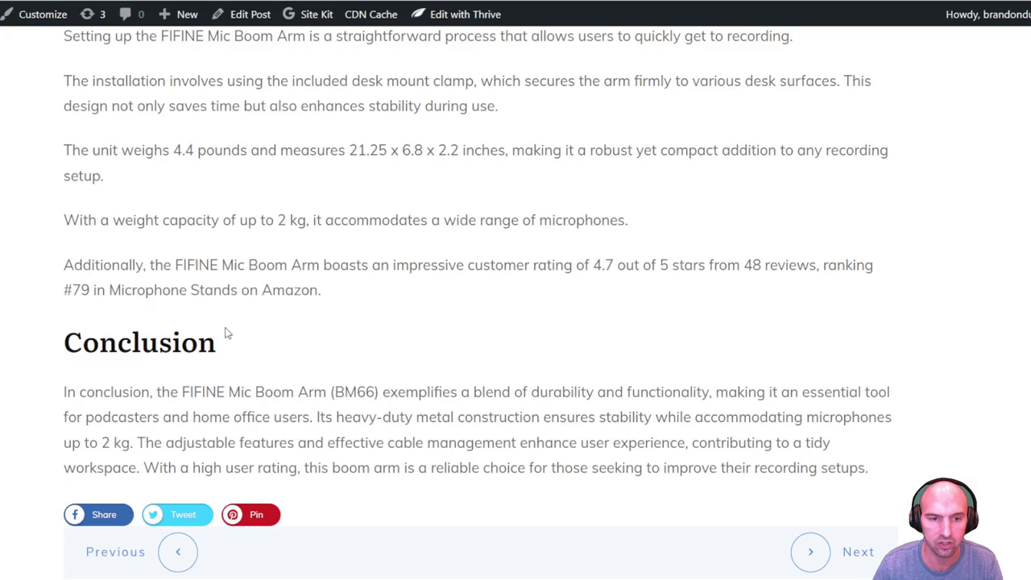
scroll(229, 332, up, 1)
scroll(240, 363, up, 20)
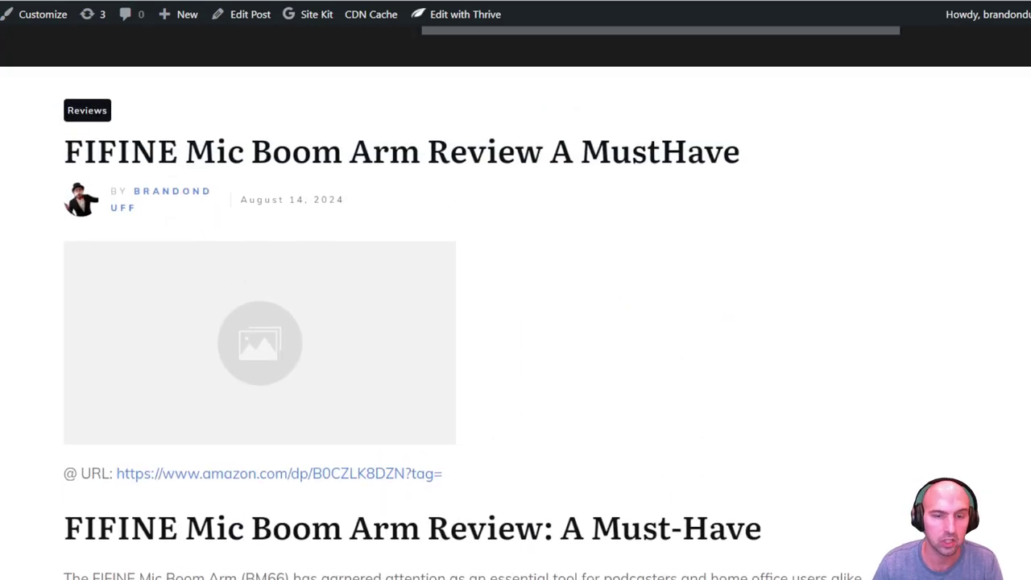
Step: Return to the Gizzmo plugin and open its products roundup creator
key(ctrl+Tab)
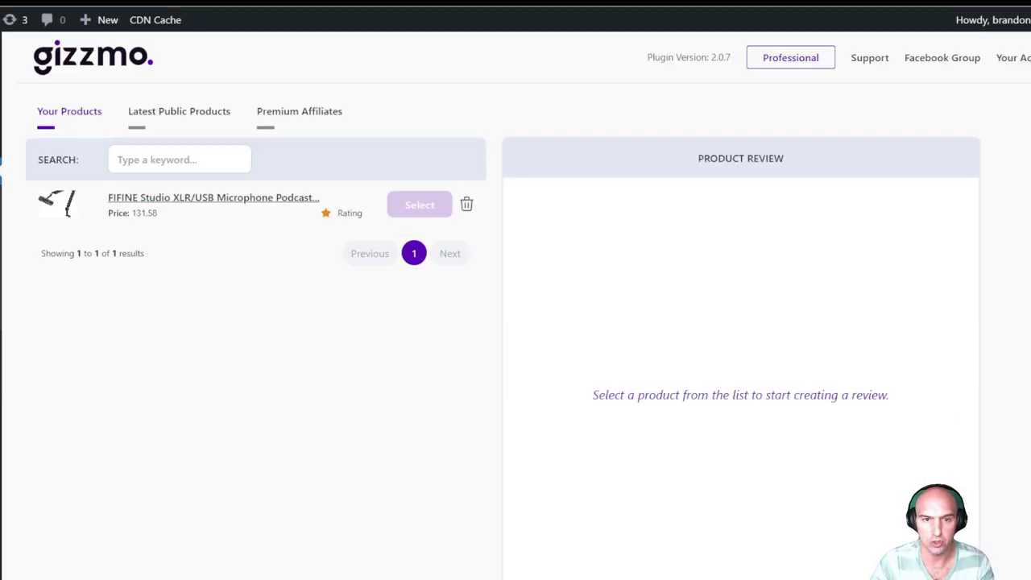
mouse_move(804, 70)
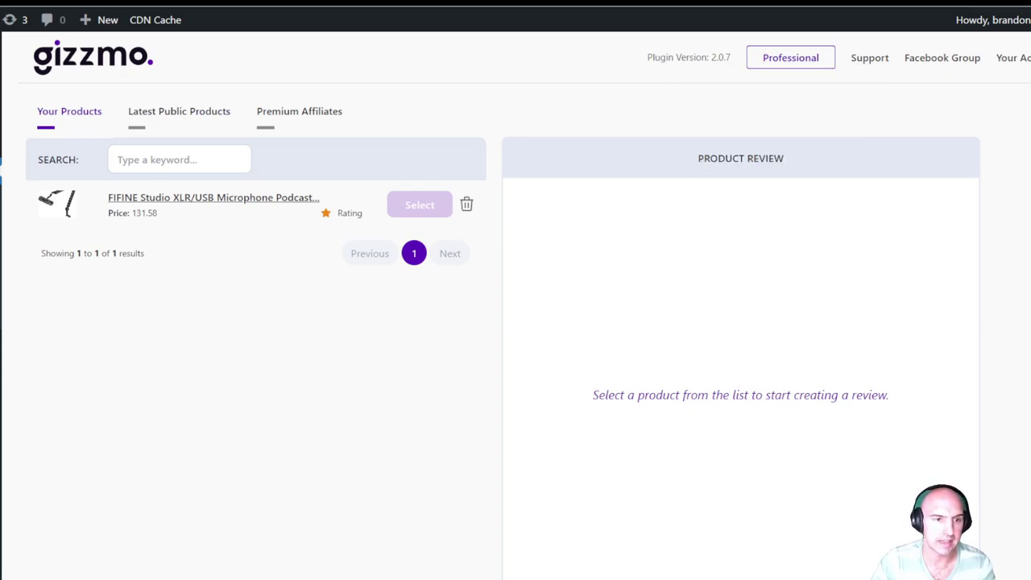
click(83, 134)
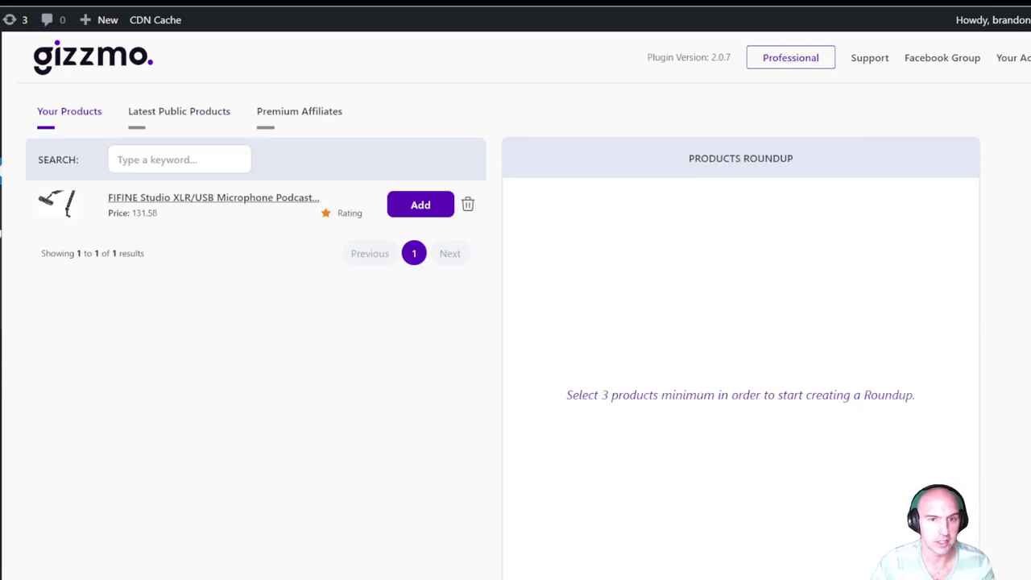
click(83, 133)
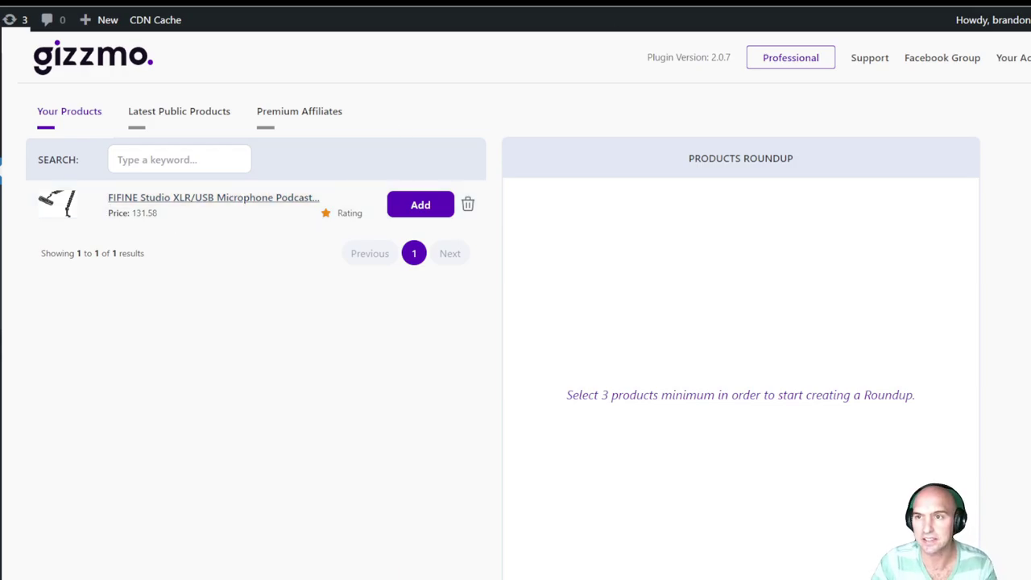
Step: Save the Aokeo Mic Arm, TONOR RGB Boom Arm and M05 Boom Arm from their Amazon pages to the Gizzmo product list
key(ctrl+t)
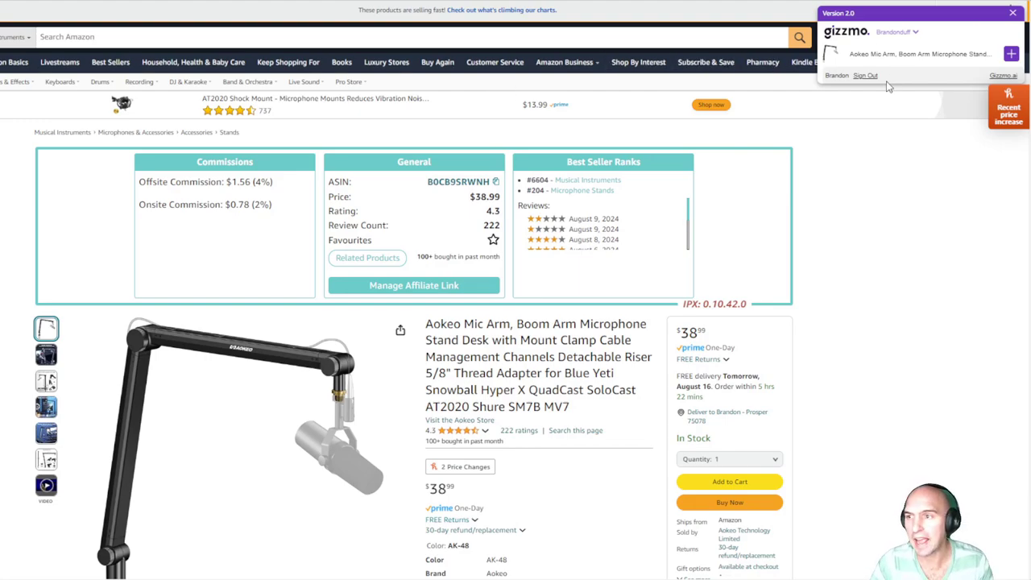
click(1011, 56)
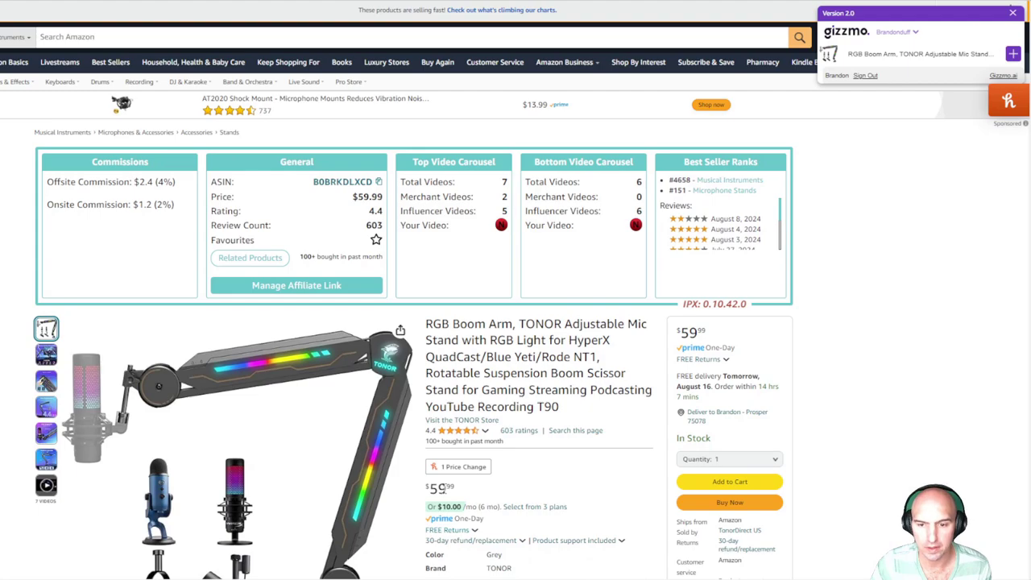
click(1013, 54)
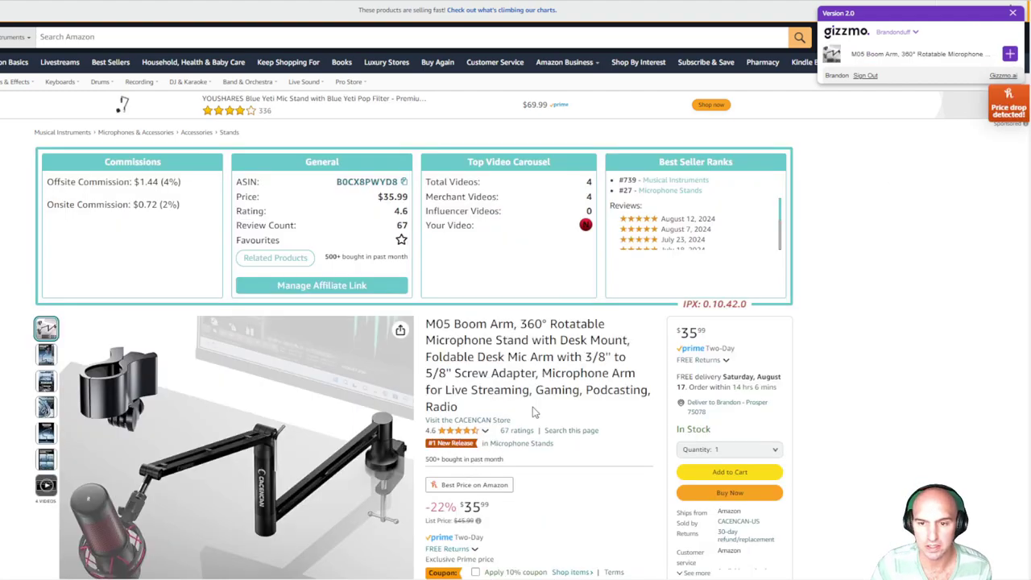
click(1009, 54)
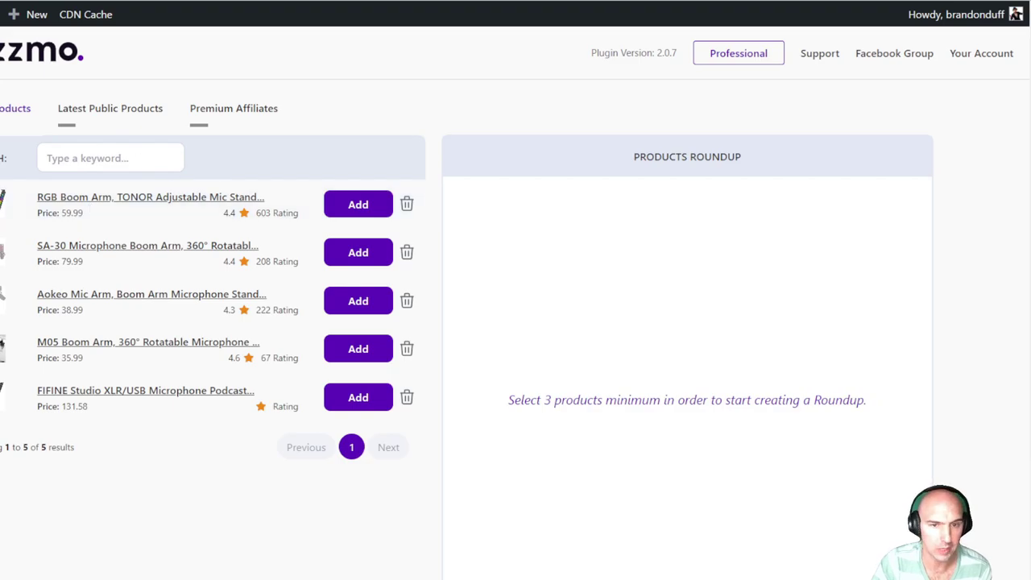
Step: Add the TONOR, SA-30, Aokeo, M05 and FIFINE products to the roundup
click(354, 206)
click(362, 256)
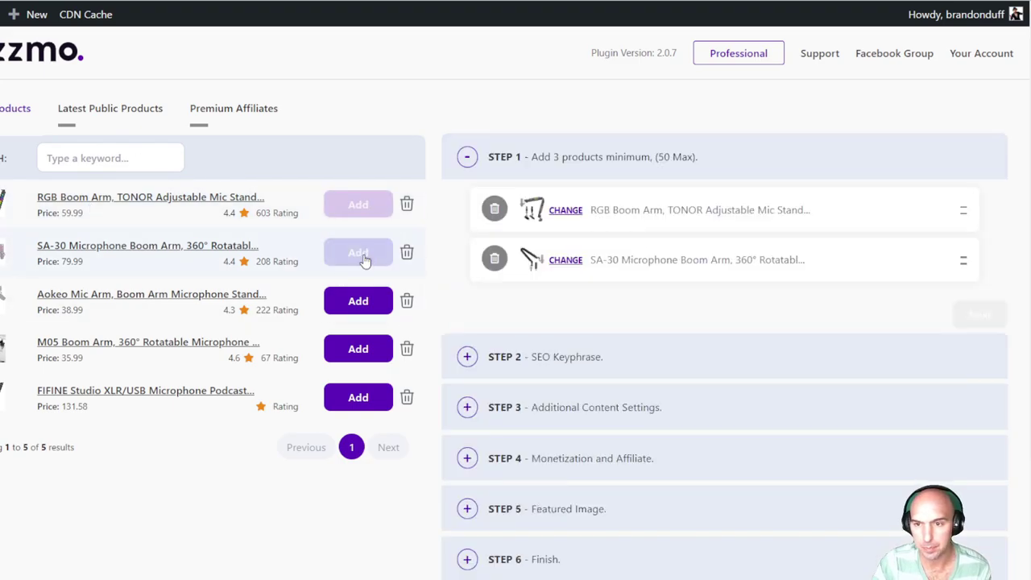
click(358, 300)
click(358, 349)
click(357, 397)
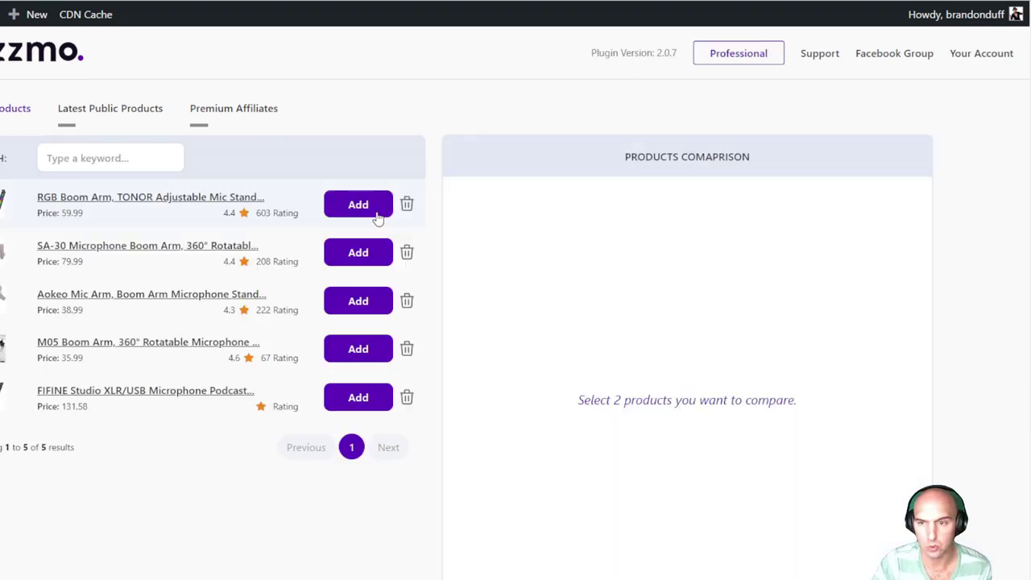
Step: Try to add the TONOR, SA-30 and Aokeo boom arms to a products comparison, and dismiss the alert
click(359, 205)
click(358, 253)
click(355, 300)
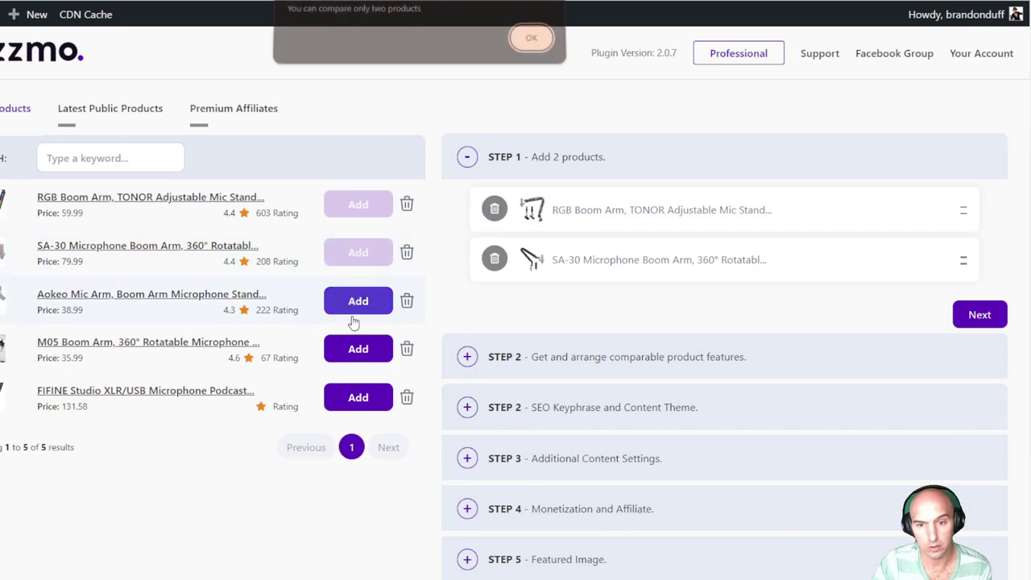
click(530, 46)
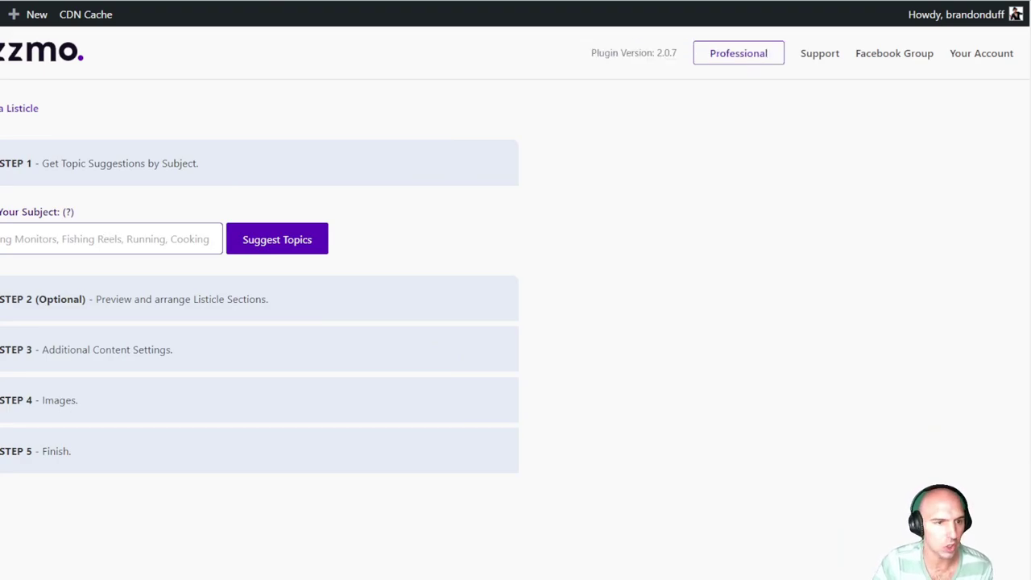
Step: Select all five saved microphone and boom arm products for the products roundup and continue to the SEO keyphrase
click(357, 205)
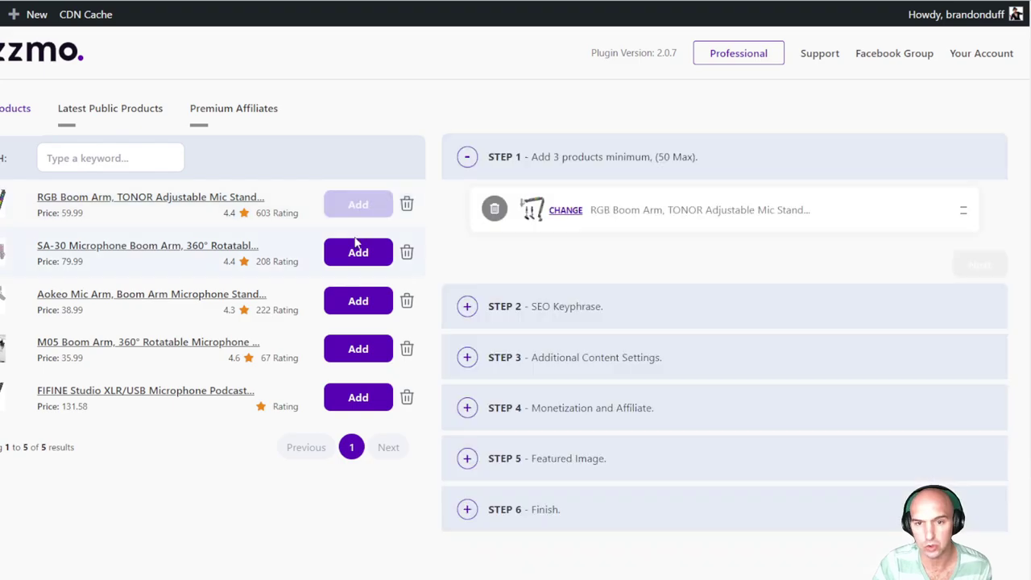
click(357, 252)
click(358, 300)
click(358, 349)
click(358, 397)
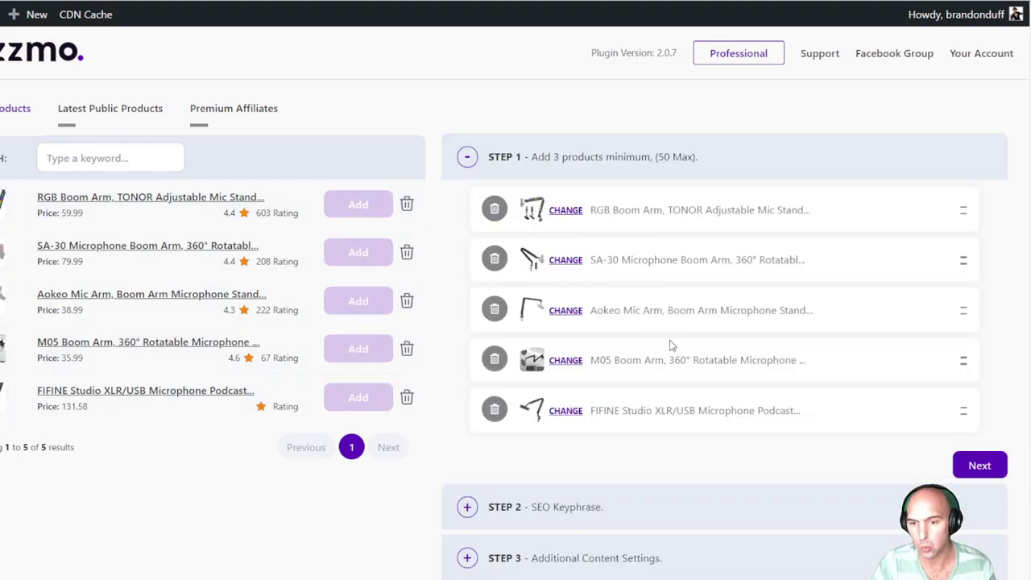
scroll(897, 336, down, 3)
click(978, 272)
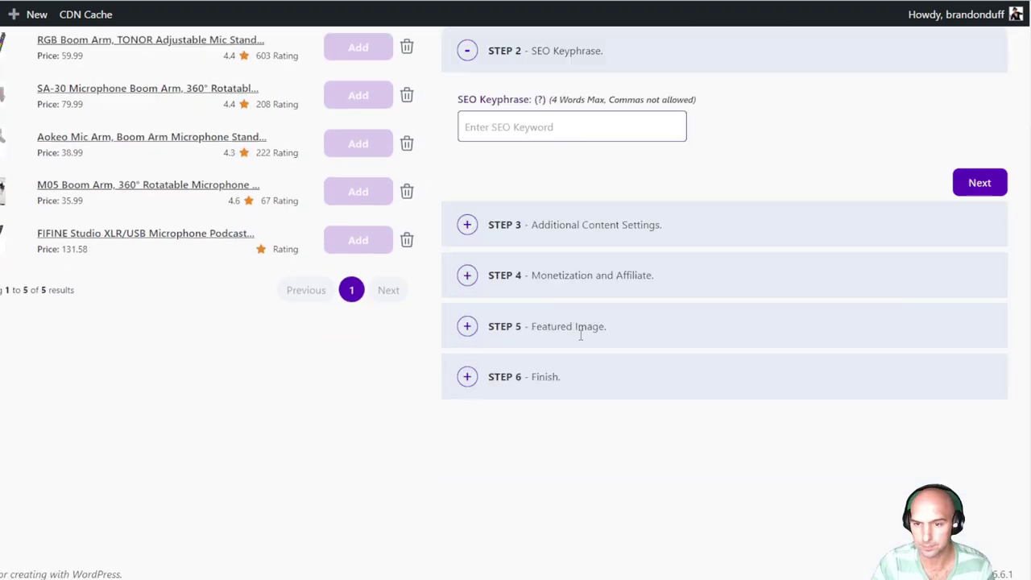
Step: Set the roundup's SEO keyphrase to "Best Podcast Boom Arm" and continue to the additional content settings
click(513, 118)
text(Th)
scroll(512, 122, up, 2)
key(BackSpace)
key(BackSpace)
key(BackSpace)
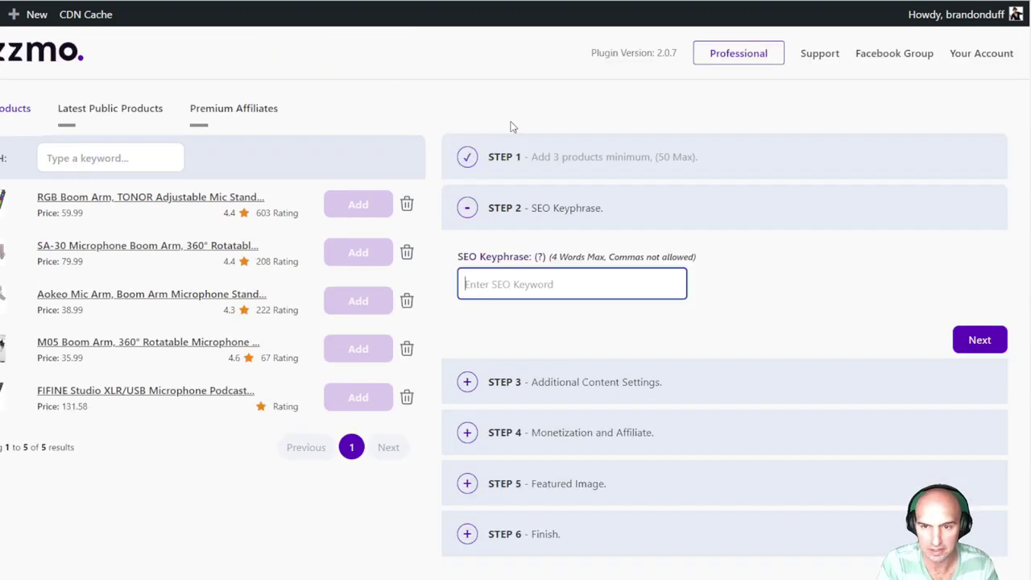
text(Best )
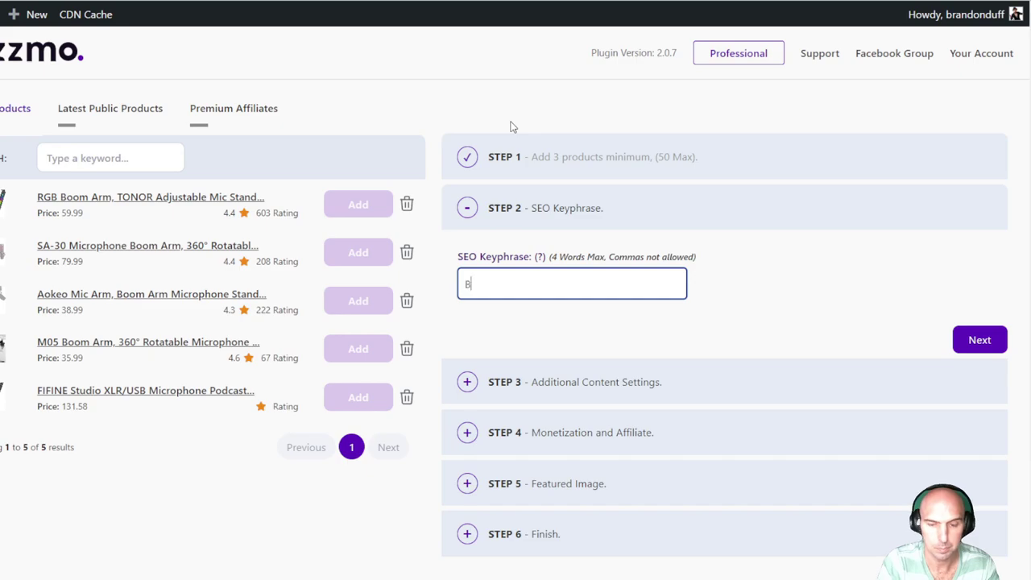
text(Podcast Boom Arm)
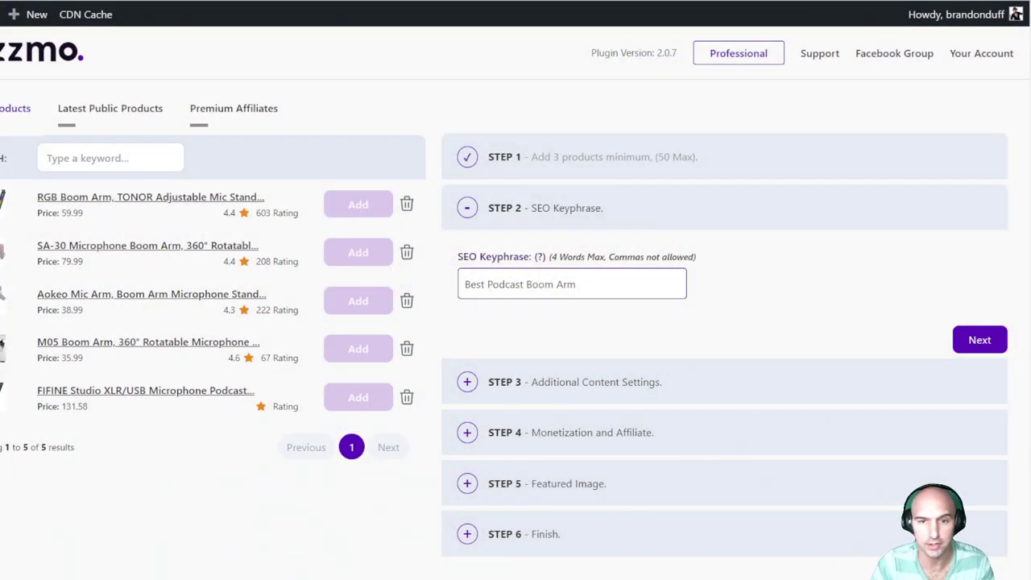
scroll(717, 296, down, 2)
click(959, 212)
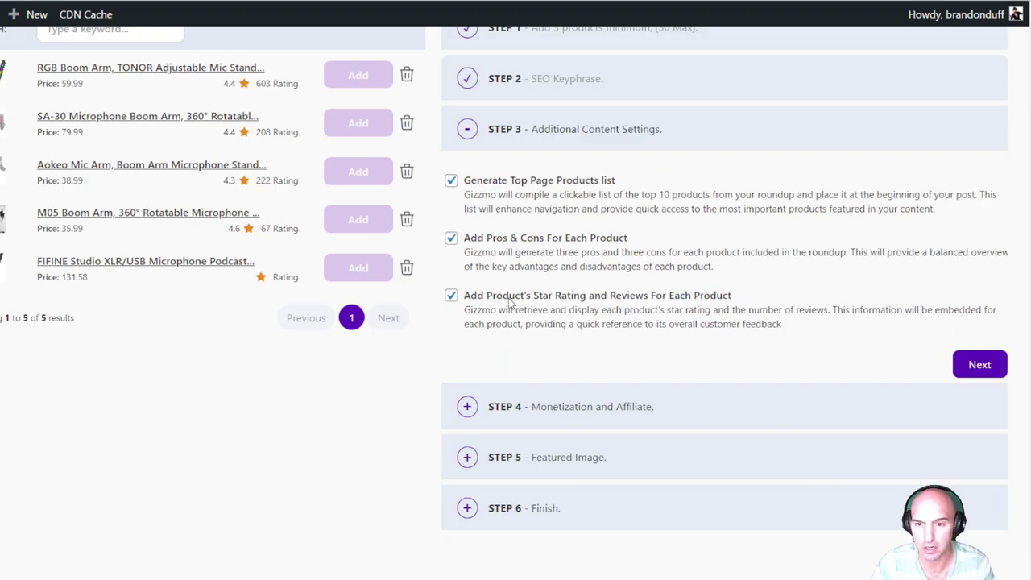
Step: Keep the top products list, pros and cons, and star ratings enabled, and add the Amazon affiliate tag in the monetization settings
click(983, 373)
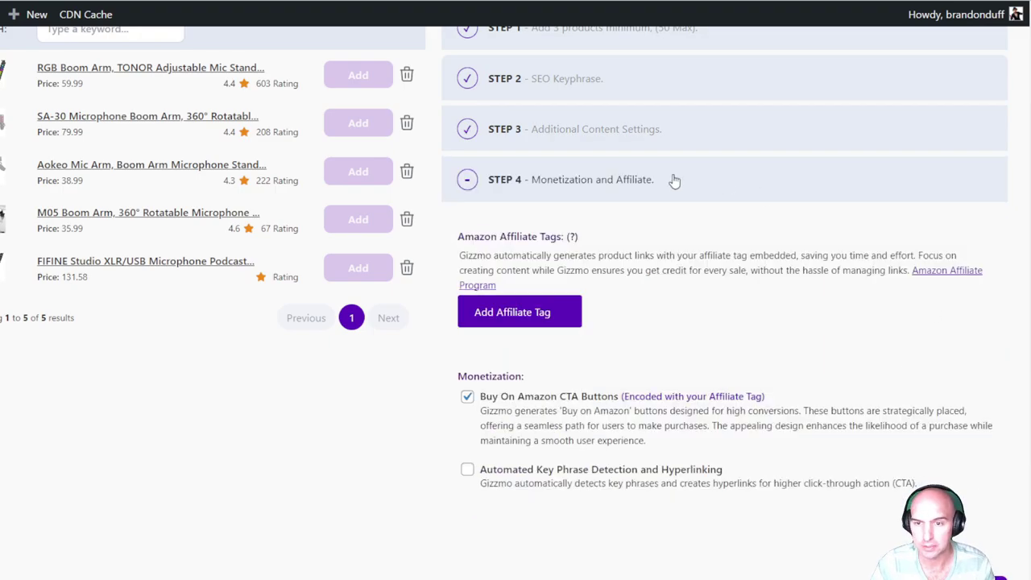
click(538, 312)
click(355, 174)
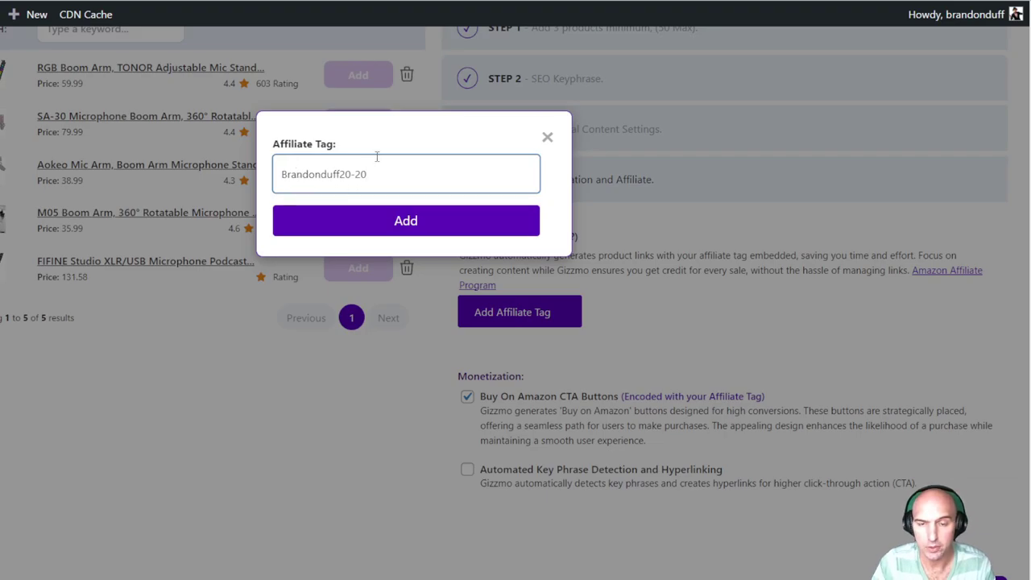
click(407, 220)
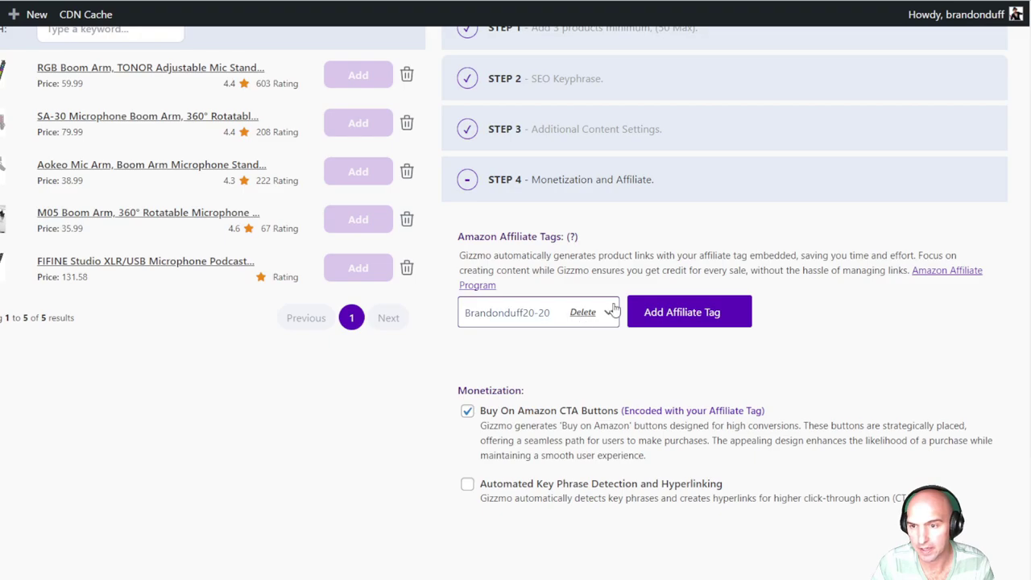
Step: Enable automated key phrase detection and hyperlinking for the roundup and continue to the featured image settings
scroll(584, 338, down, 2)
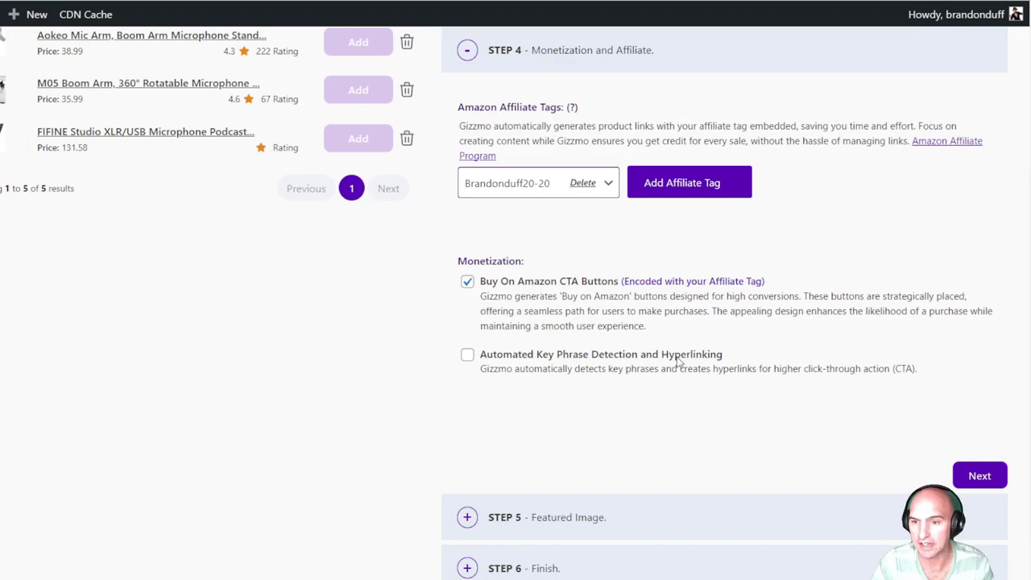
click(467, 355)
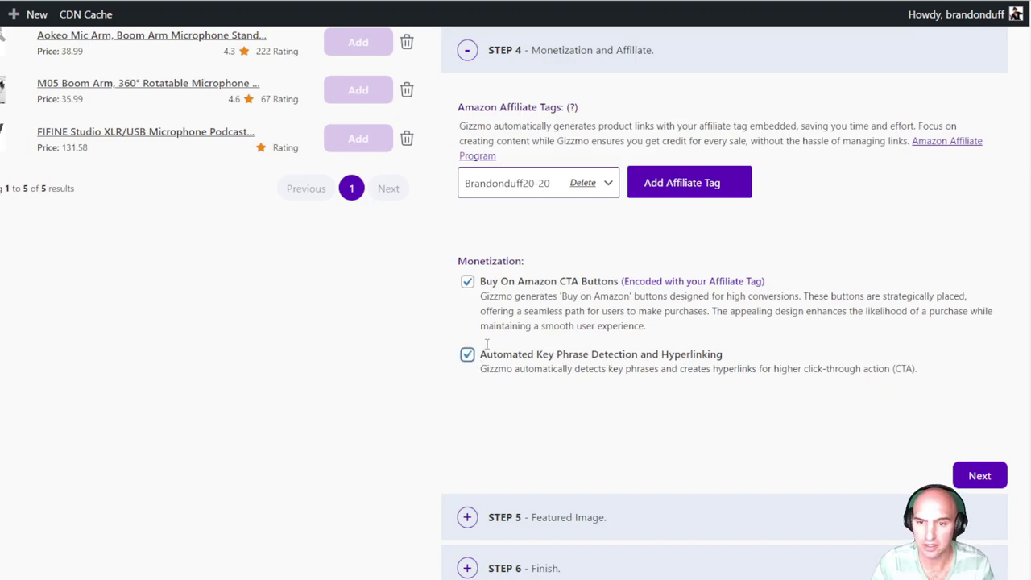
scroll(587, 324, down, 1)
click(979, 410)
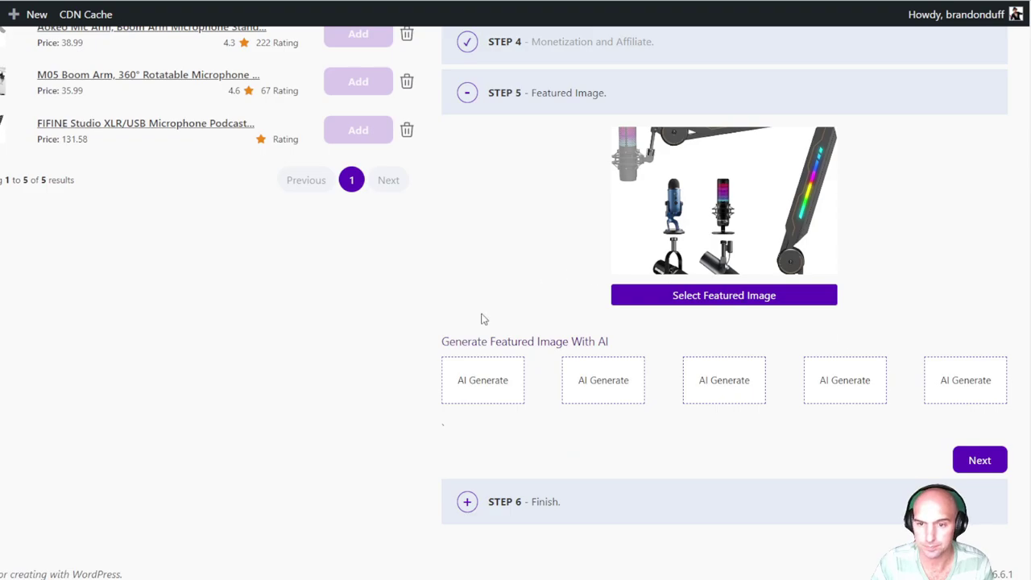
Step: Keep the suggested featured image and English as the content language, and save the products roundup as a draft
scroll(516, 341, up, 2)
scroll(555, 313, down, 2)
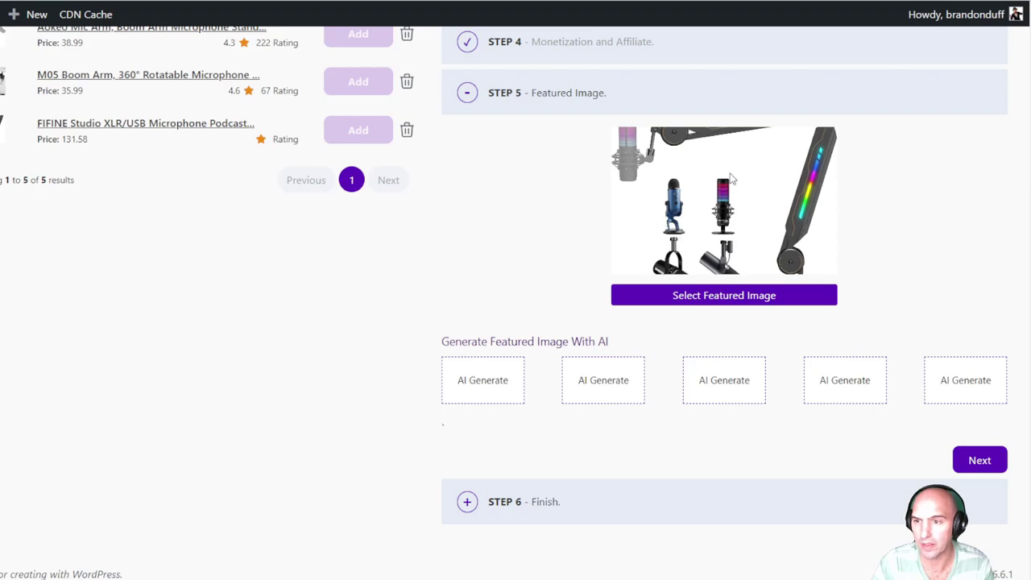
click(978, 460)
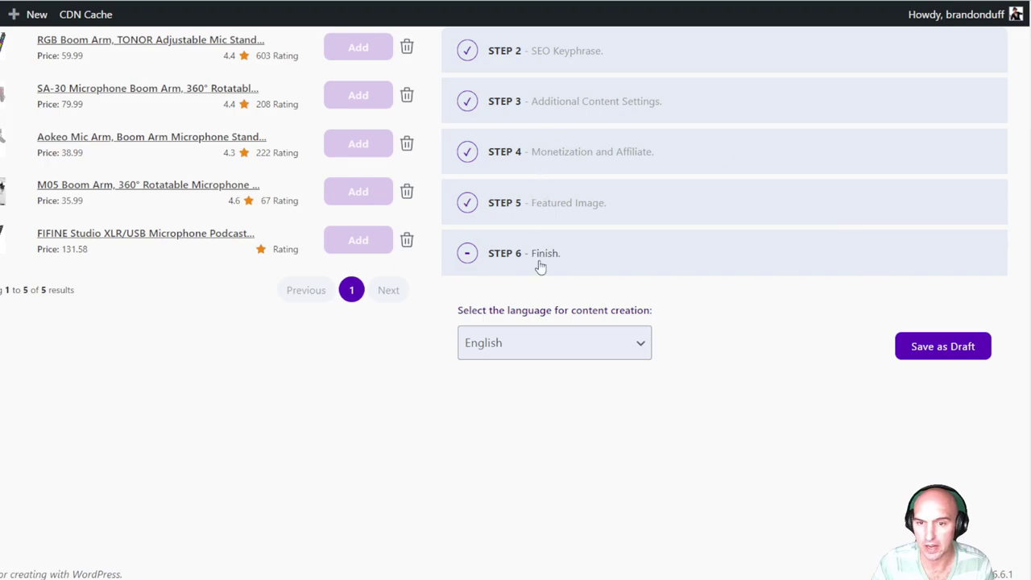
click(985, 355)
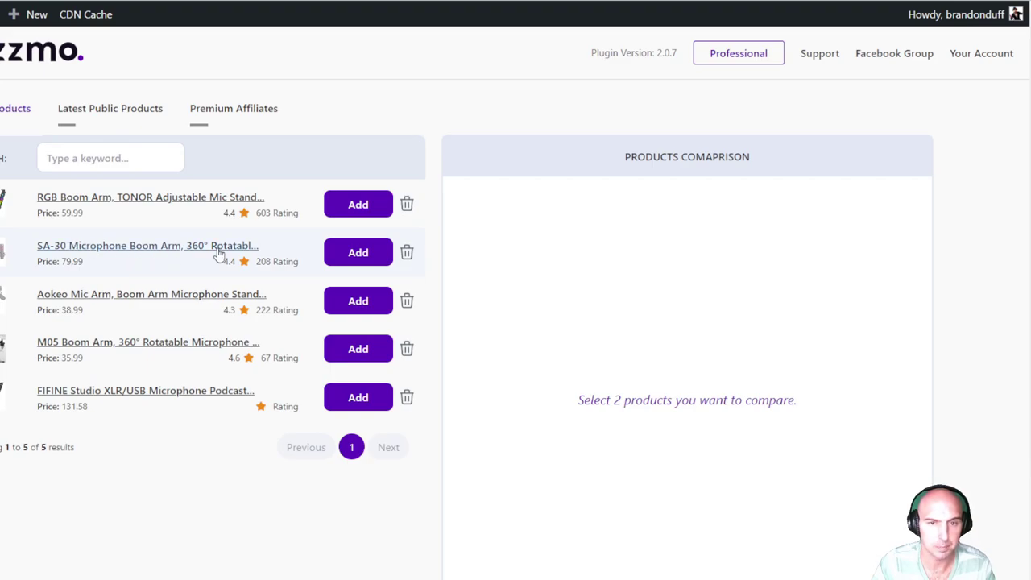
Step: Add the SA-30 microphone boom arm and the FIFINE Studio XLR/USB microphone kit to a new products comparison and continue
click(359, 253)
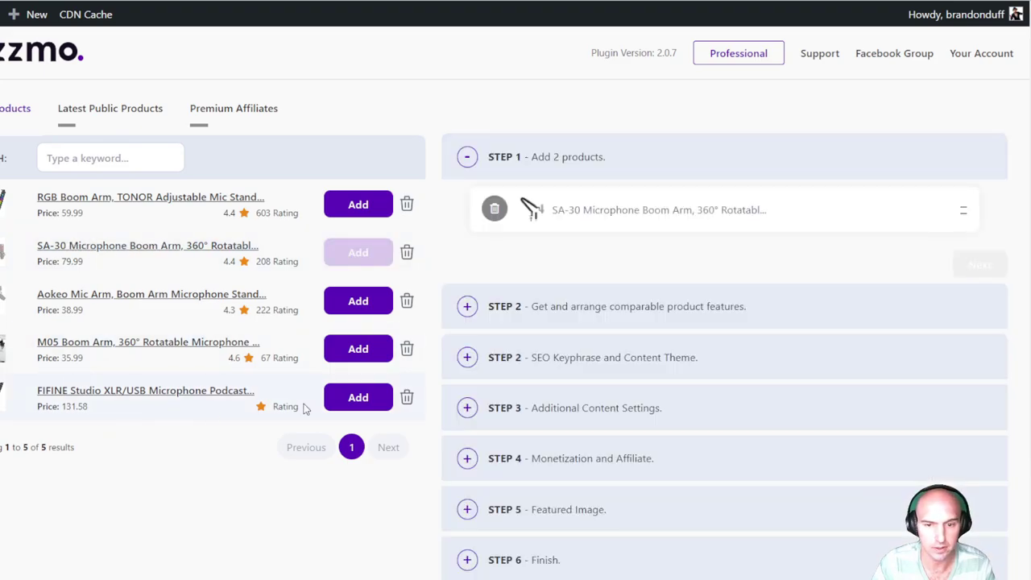
click(339, 404)
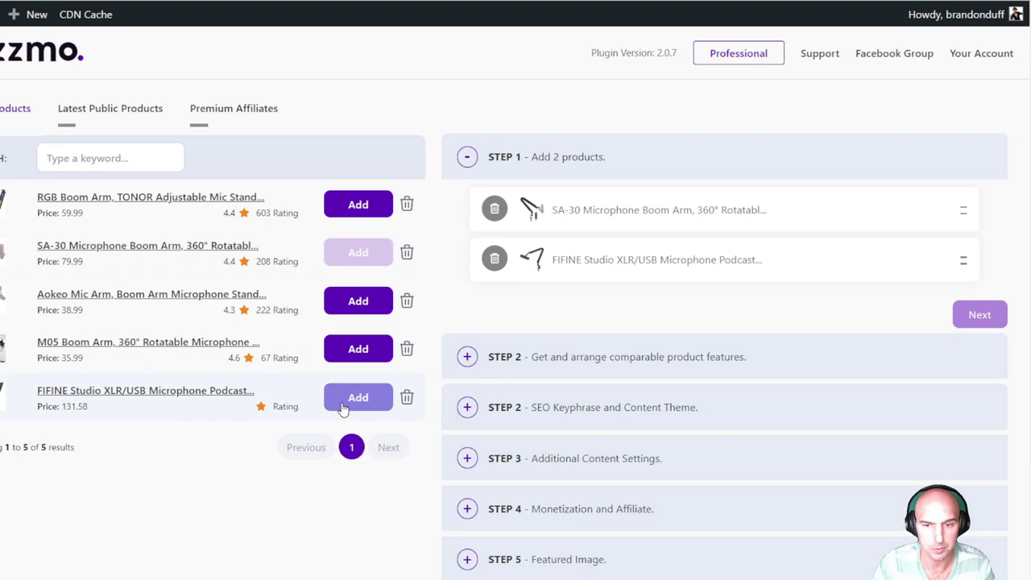
click(980, 314)
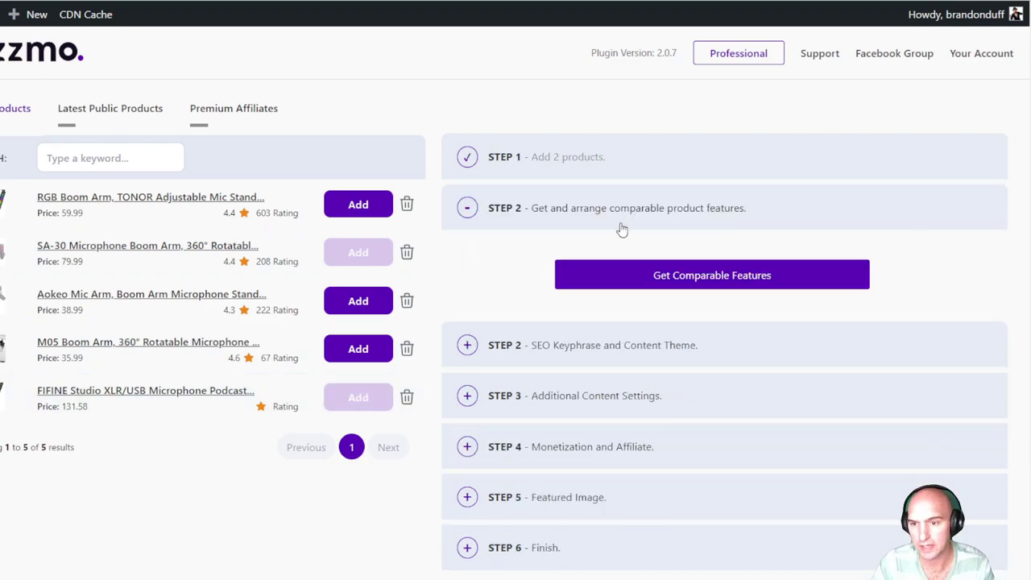
Step: Generate the comparable product features, keep them as suggested, and continue to the SEO keyphrase and content theme
click(660, 285)
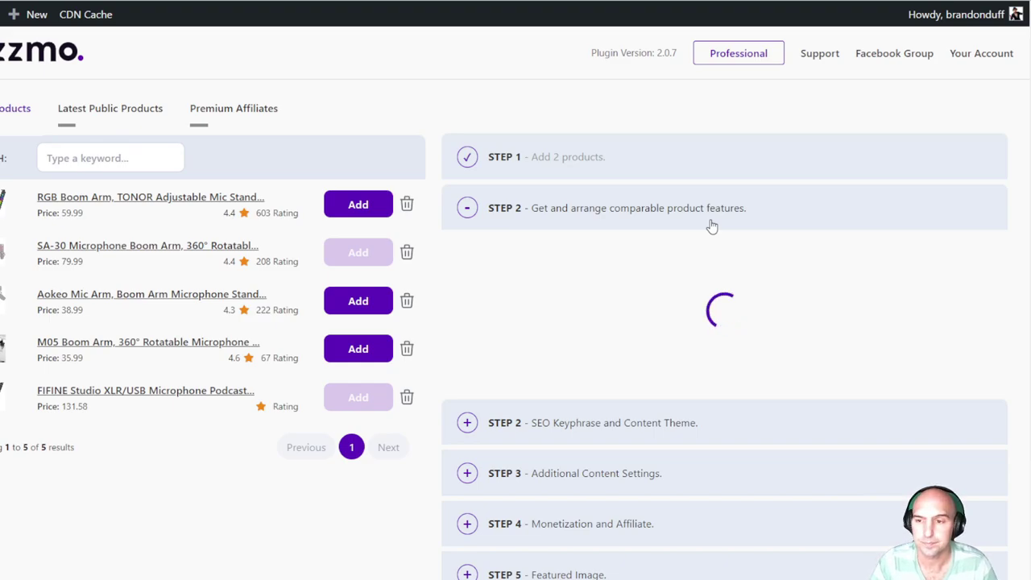
scroll(624, 278, down, 2)
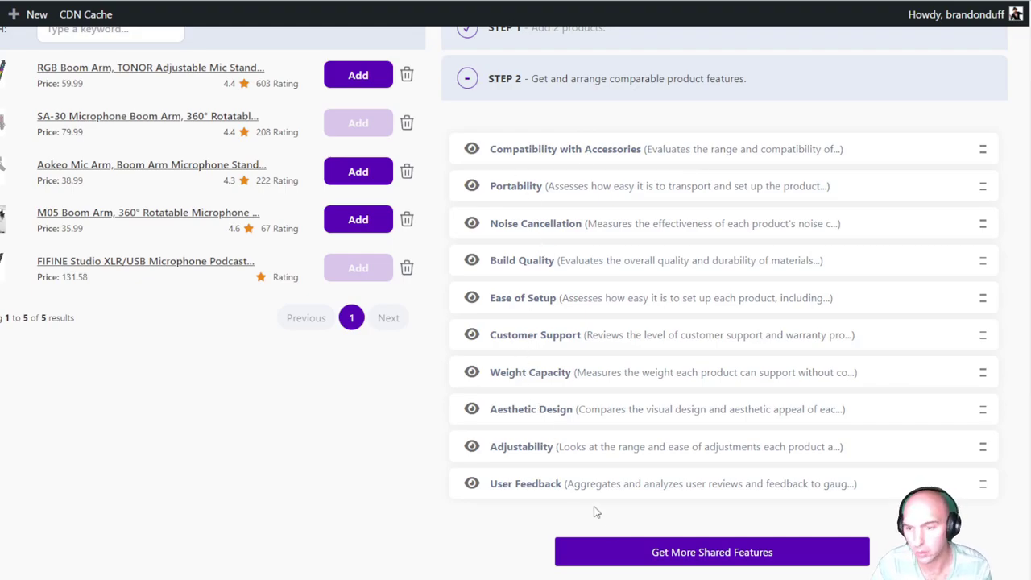
scroll(763, 423, down, 3)
click(988, 342)
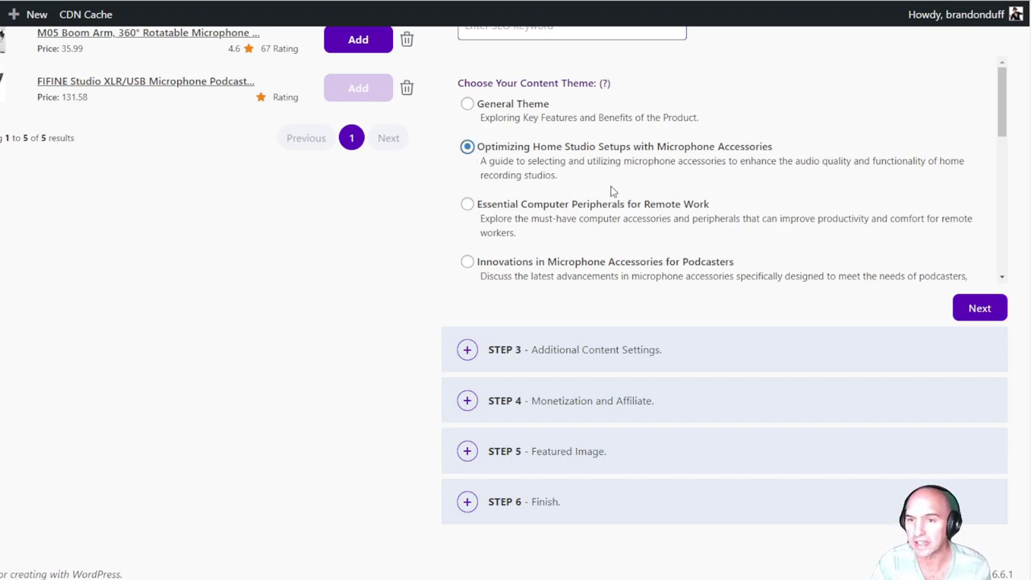
Step: Look through the suggested content themes and try "Microphone Accessories for Video Content Creators" for the comparison
scroll(612, 190, down, 5)
scroll(612, 190, up, 5)
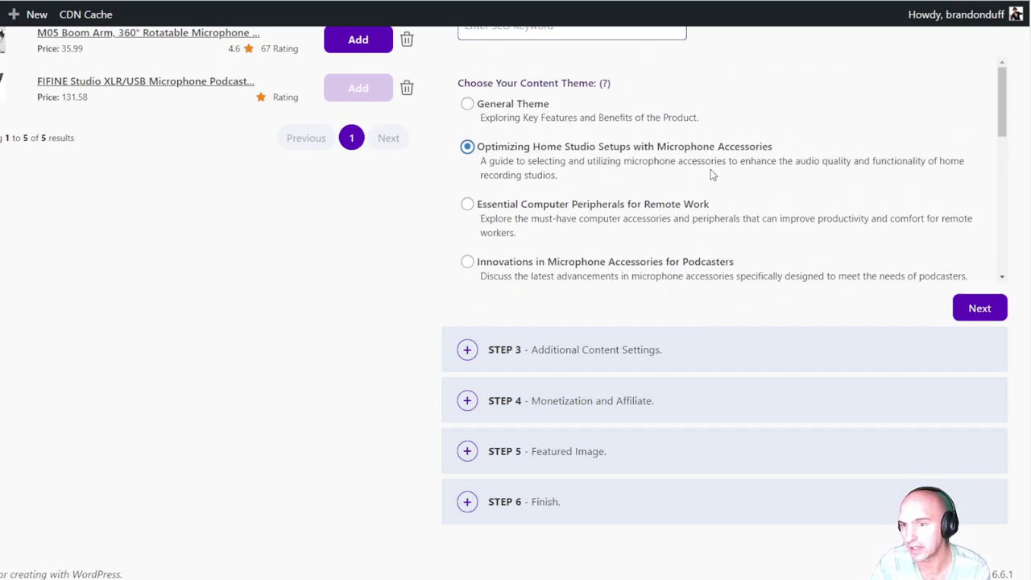
scroll(710, 174, down, 1)
scroll(649, 182, down, 1)
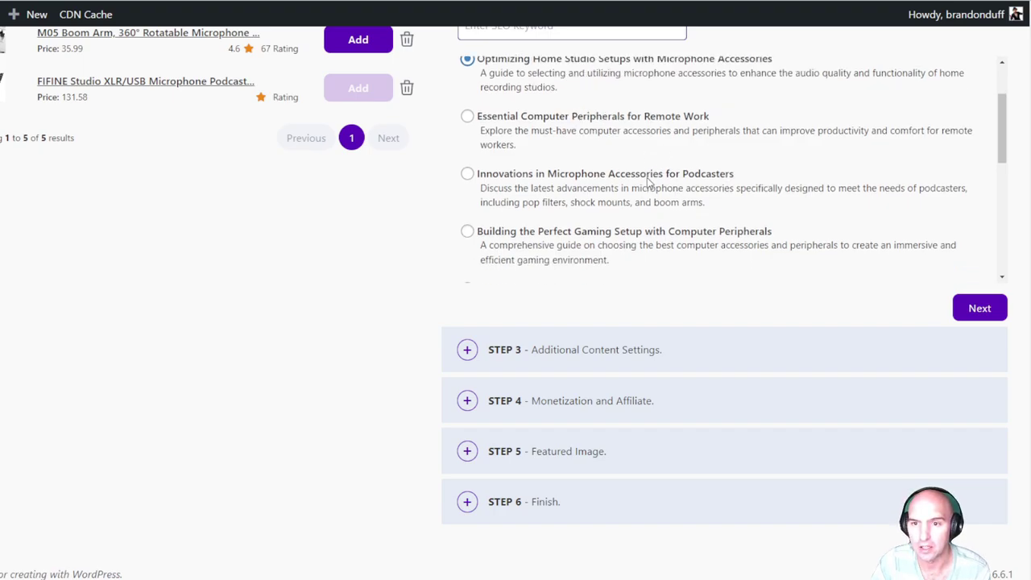
scroll(649, 182, down, 2)
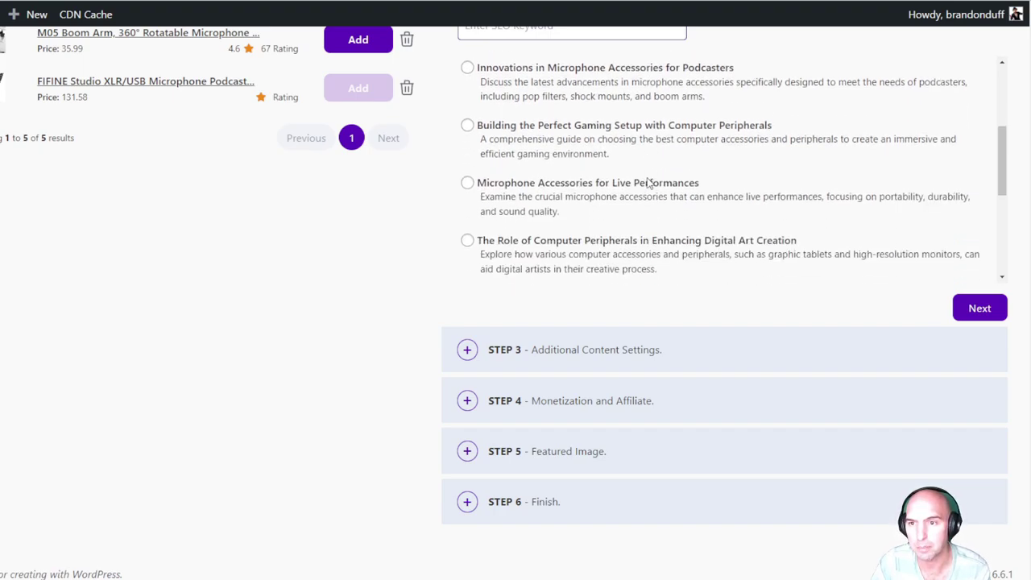
scroll(647, 154, down, 1)
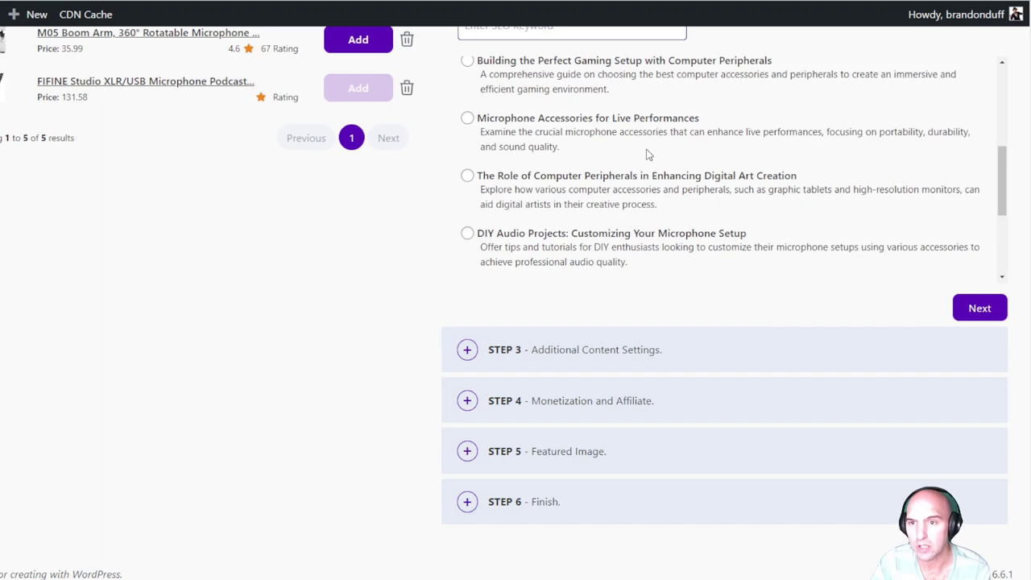
scroll(648, 155, down, 1)
scroll(649, 154, down, 2)
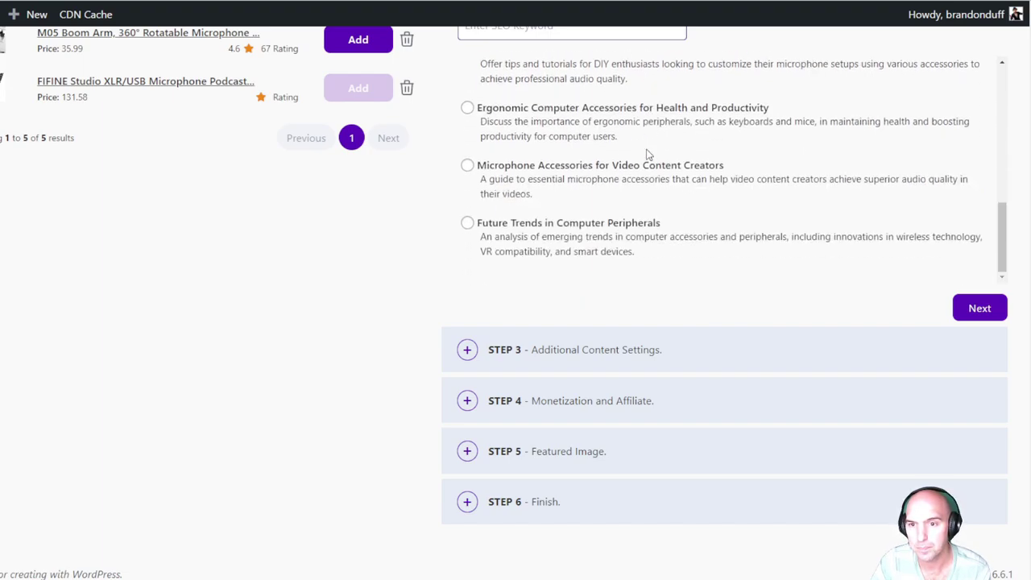
click(470, 166)
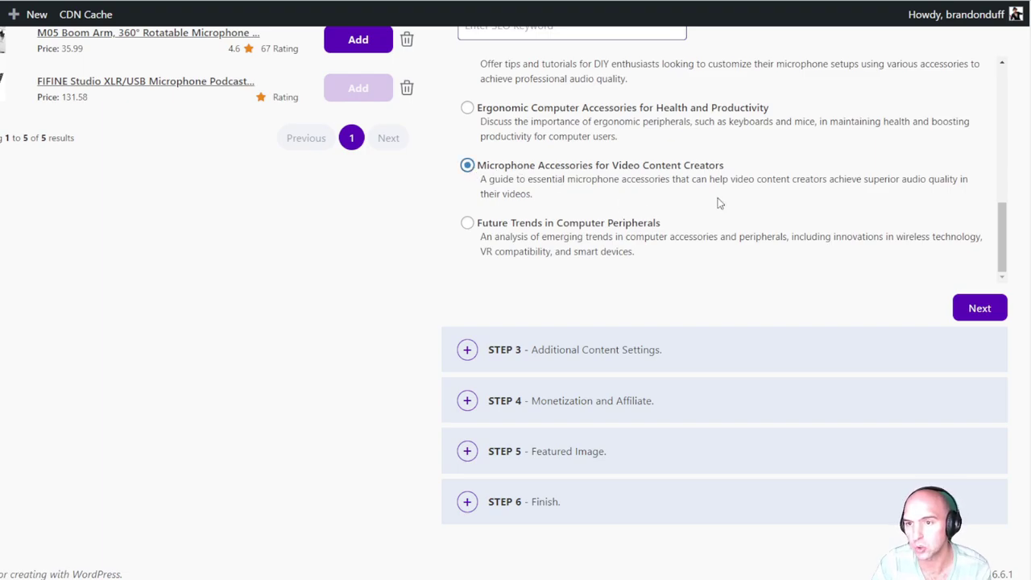
scroll(709, 197, up, 10)
scroll(420, 110, up, 2)
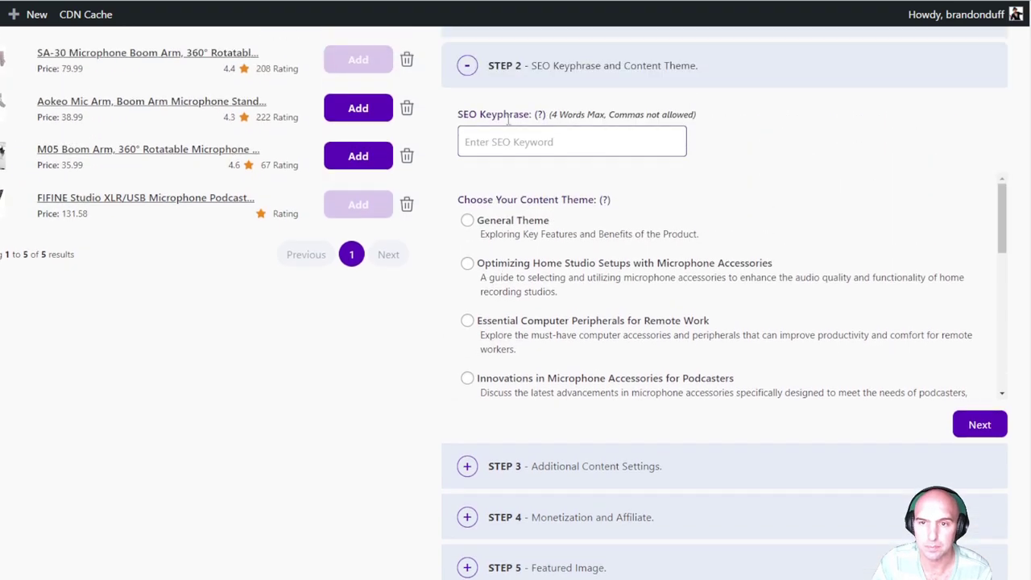
Step: Choose General Theme for the comparison, set its SEO keyphrase to "Podcast Boom Arms", and continue to the additional content settings
click(467, 233)
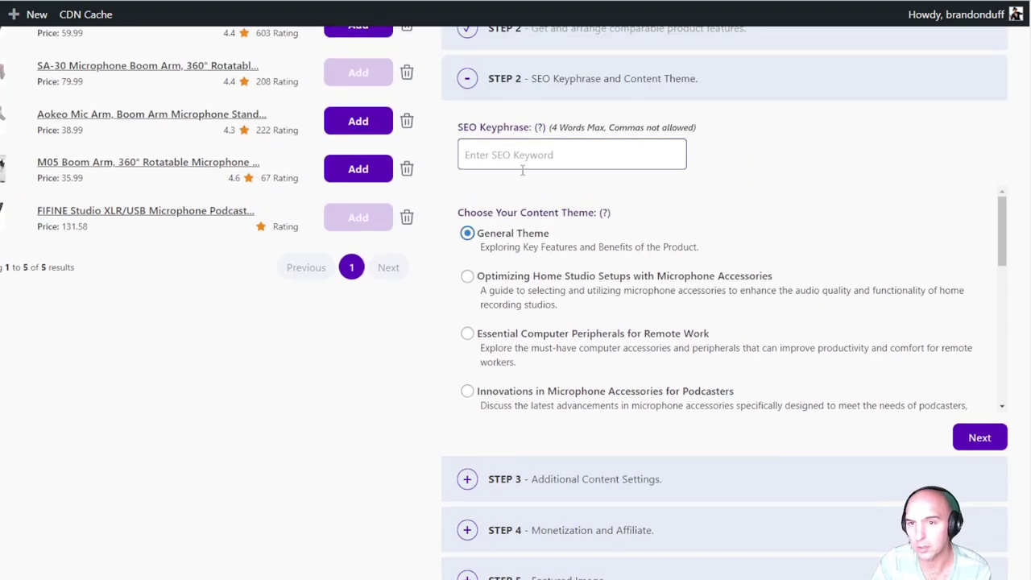
click(531, 143)
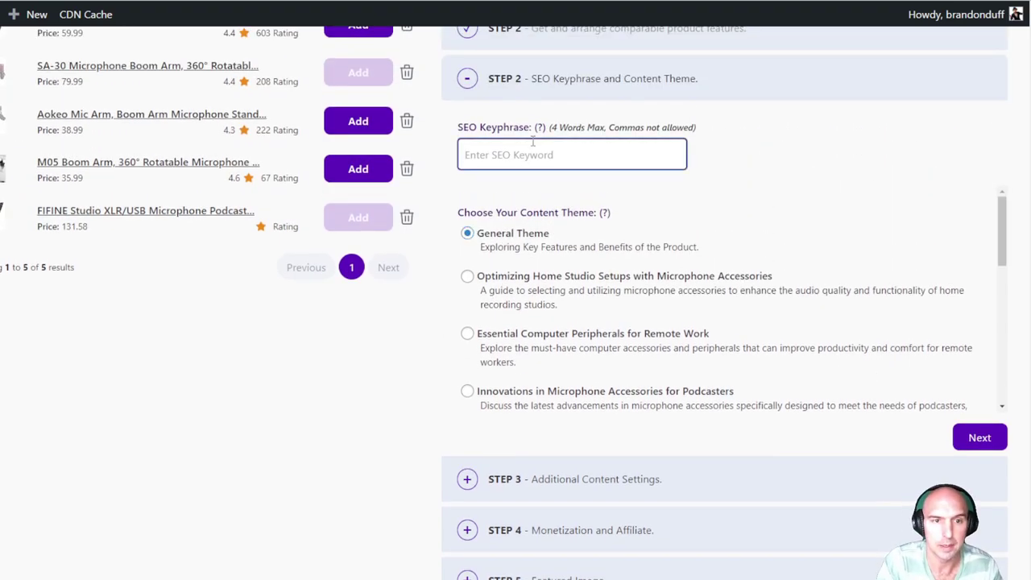
text(Podcast Boom )
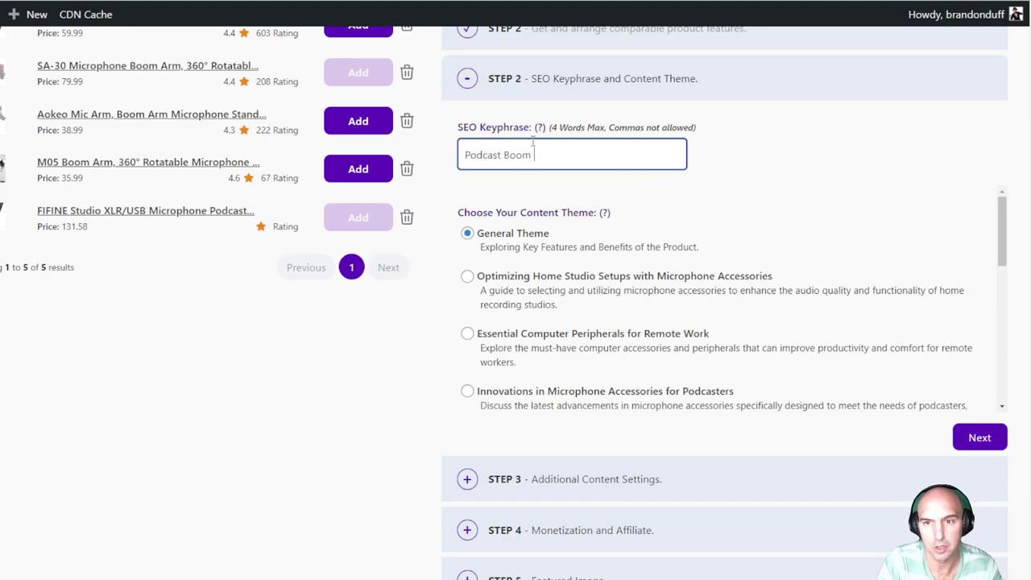
text(Arms)
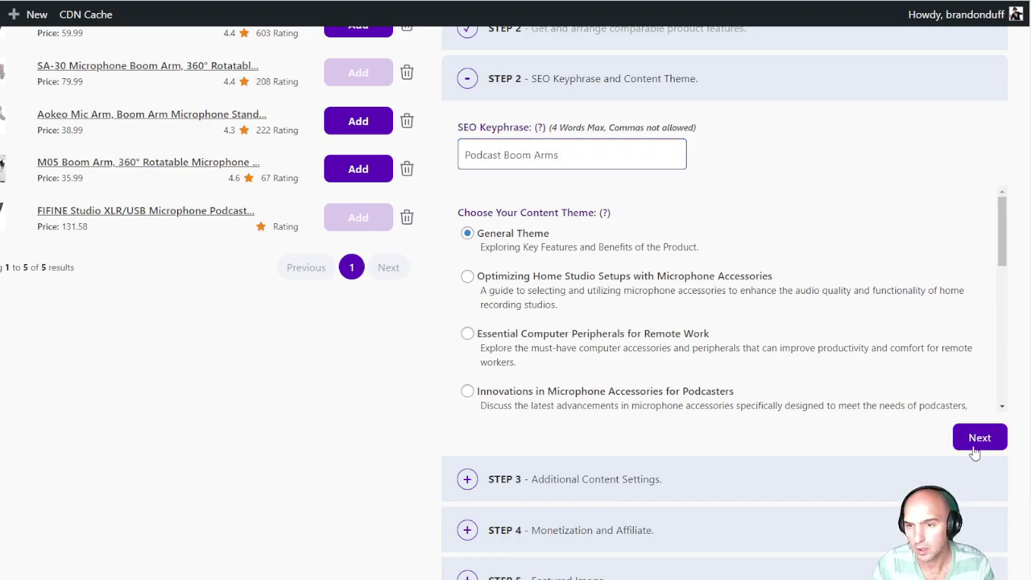
click(976, 439)
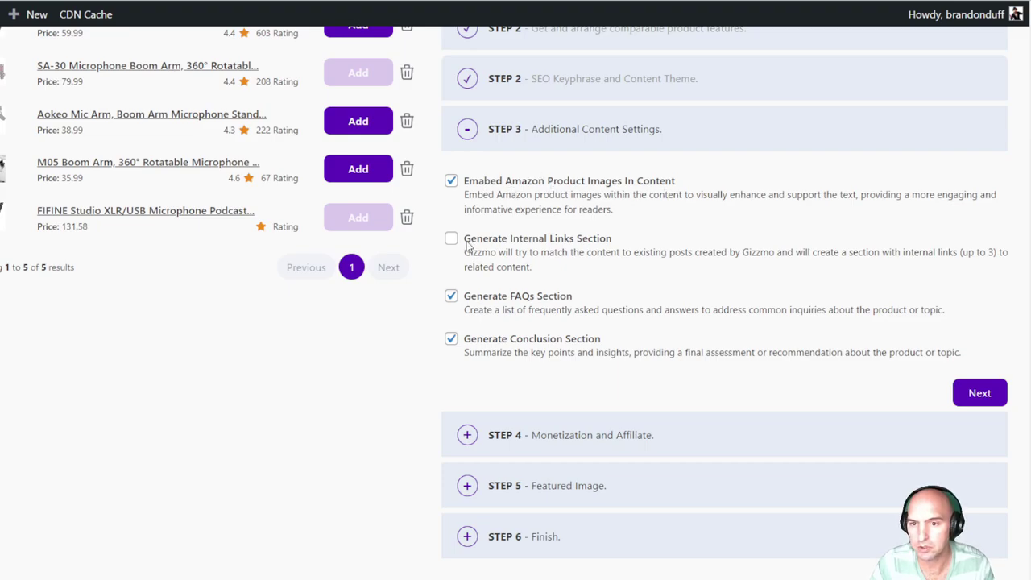
Step: Enable the internal links section, related products carousel, and automated key phrase detection and hyperlinking for the comparison
click(450, 240)
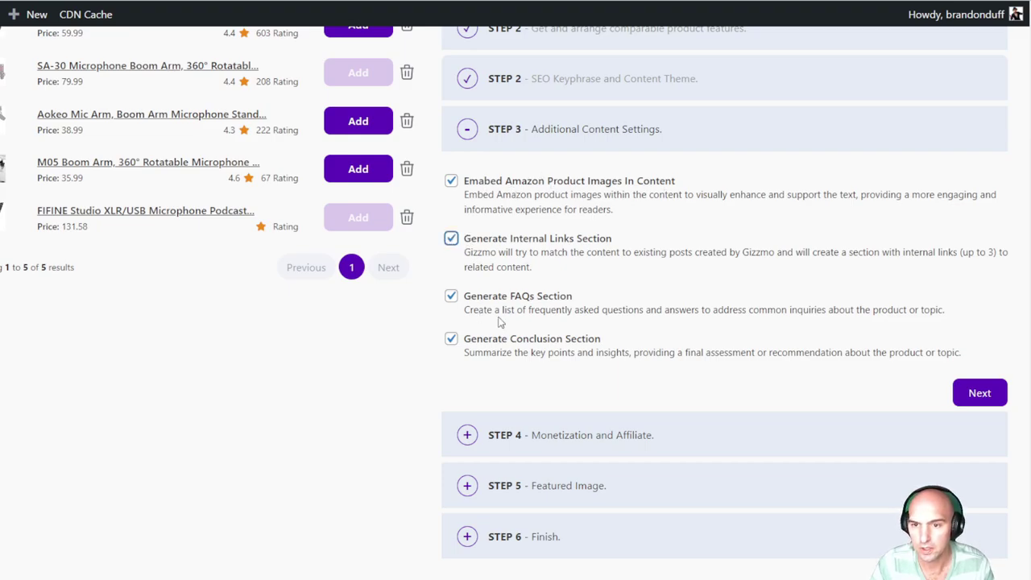
click(970, 392)
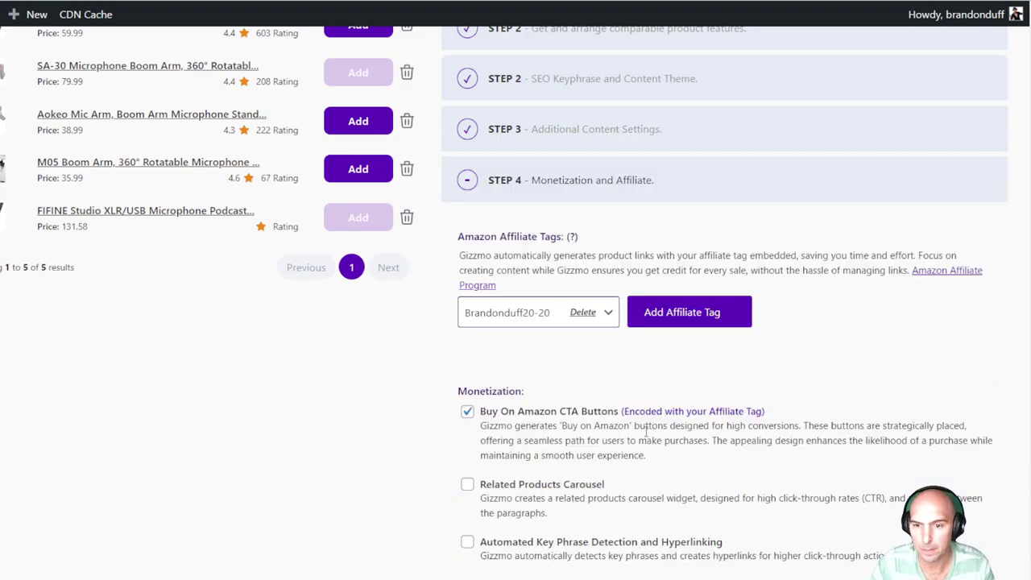
scroll(645, 433, down, 2)
click(467, 290)
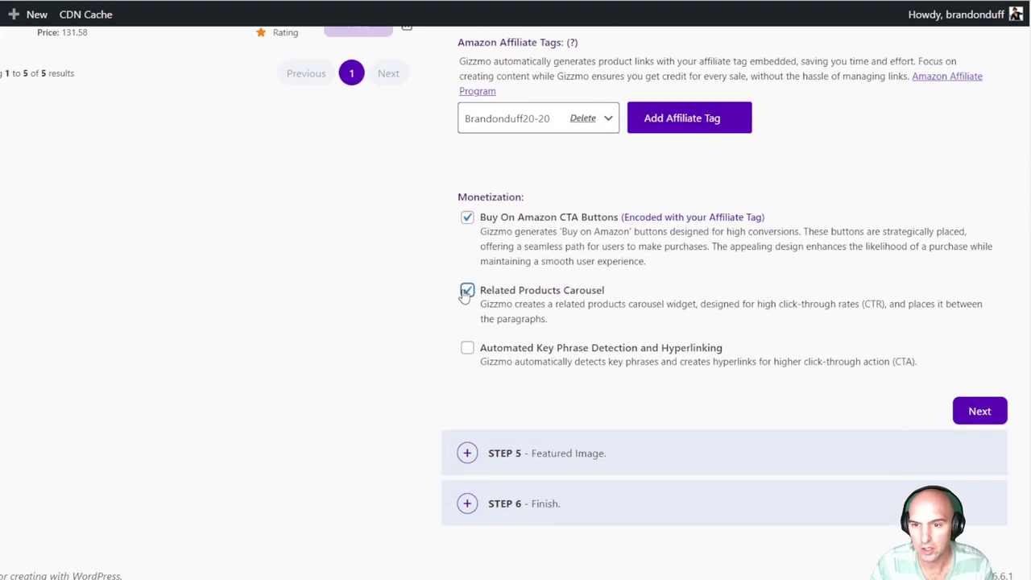
click(467, 347)
Step: Accept the comparison's suggested featured image and English content language, and save it as a draft
click(958, 412)
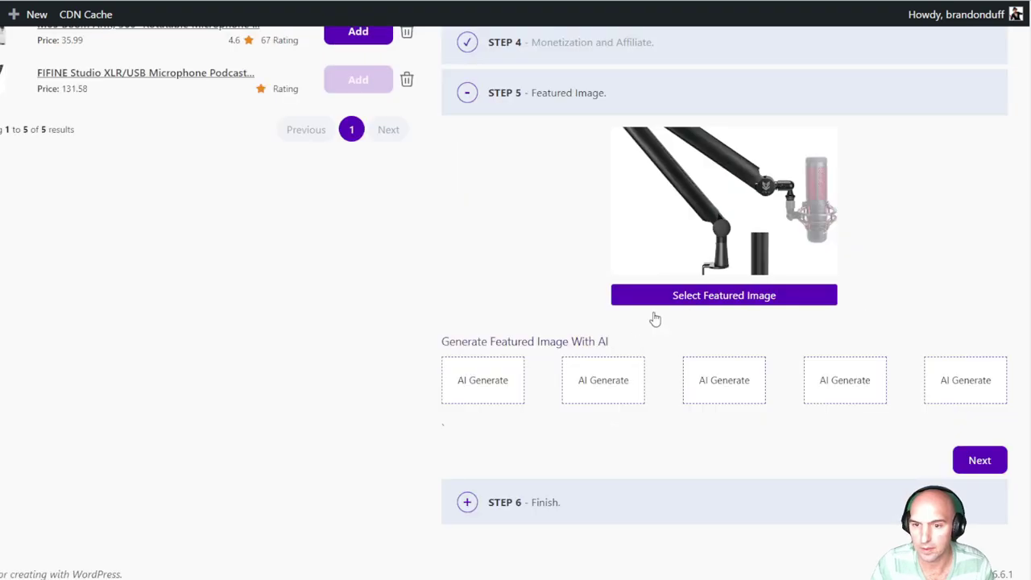
click(975, 460)
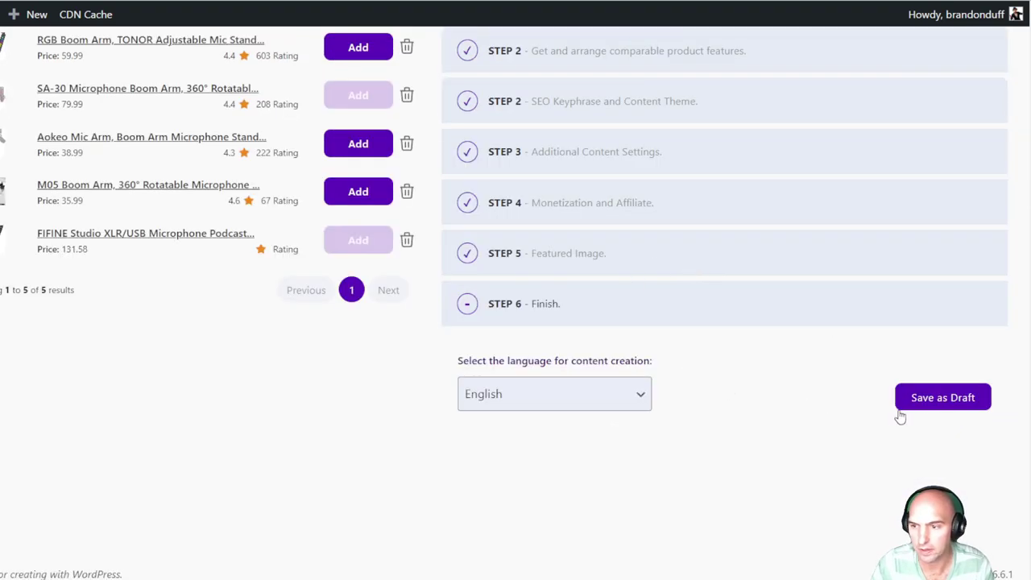
click(911, 401)
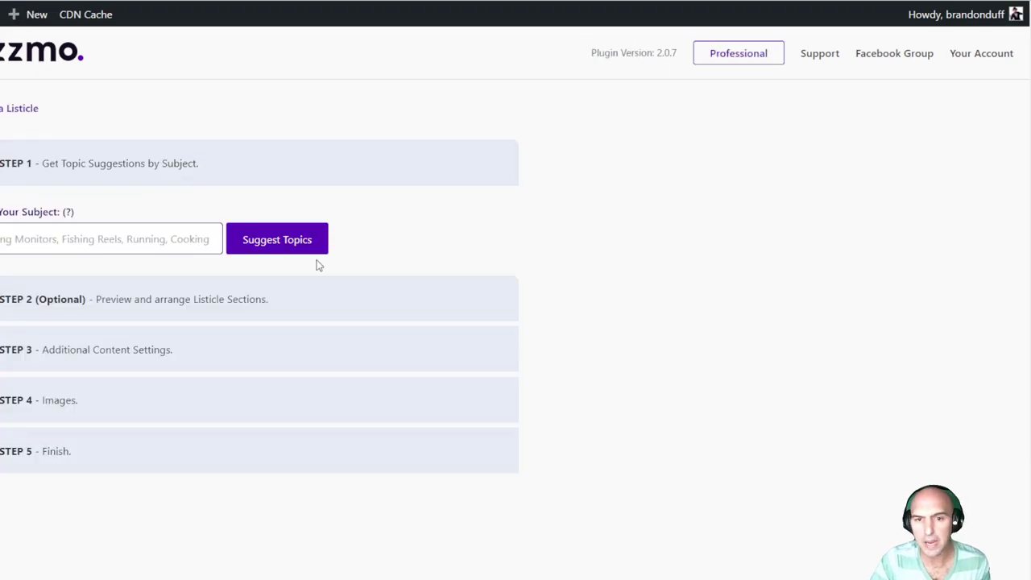
Step: Get listicle topic suggestions for the subject "Boom Arms For Podcasters" and look through the suggested topics
click(94, 239)
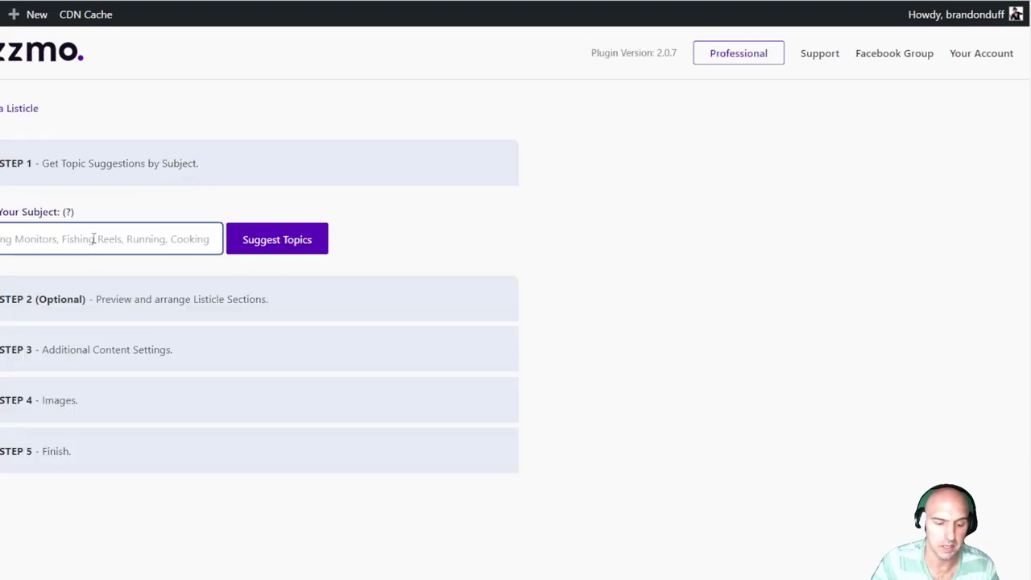
text(g)
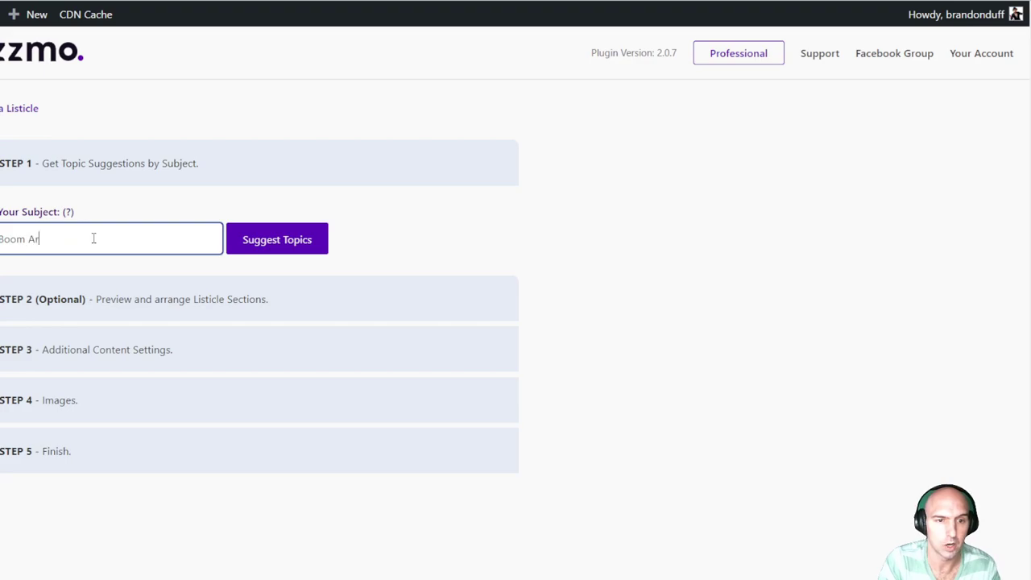
text(Boom Arms For Podcasters)
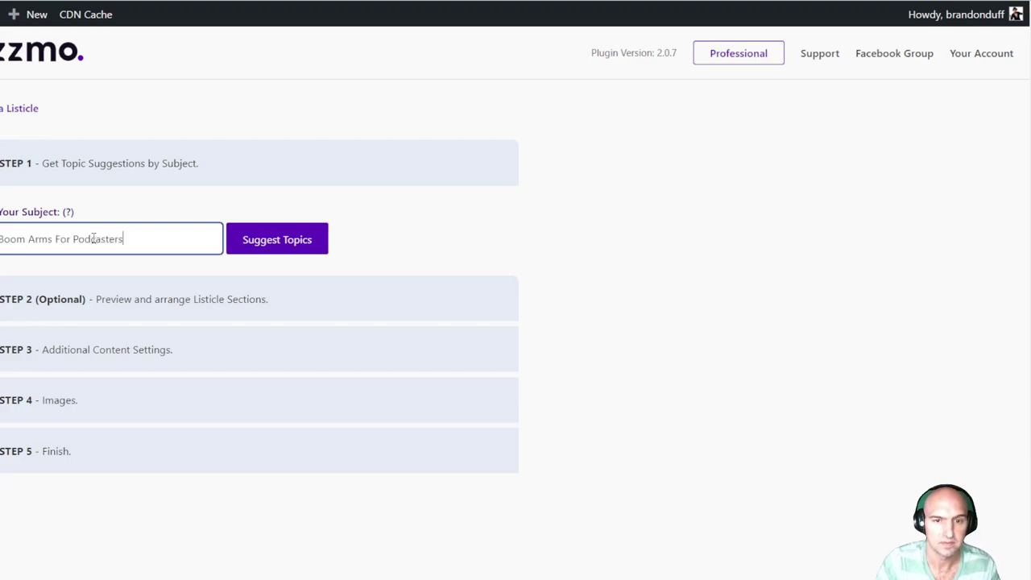
click(311, 248)
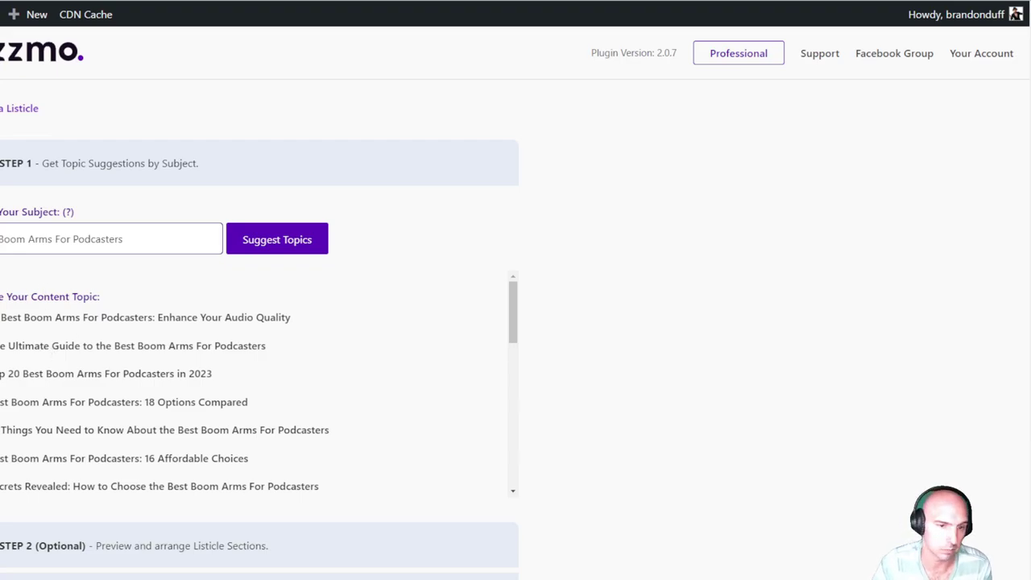
scroll(143, 366, down, 6)
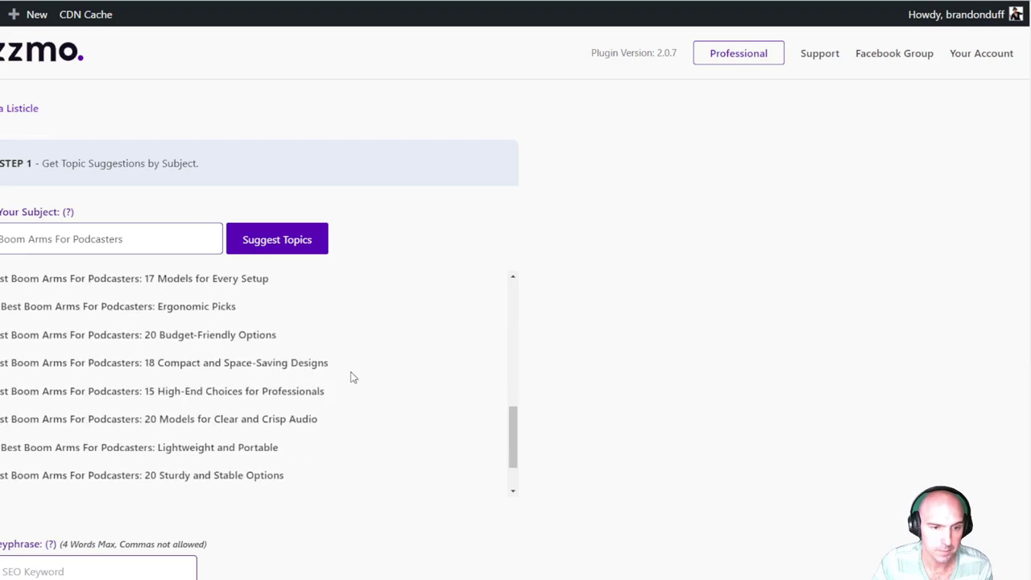
Step: Set the listicle's SEO keyphrase to "Podcast Boom Arms" and continue to the listicle sections
scroll(409, 402, down, 1)
scroll(408, 402, down, 2)
click(88, 368)
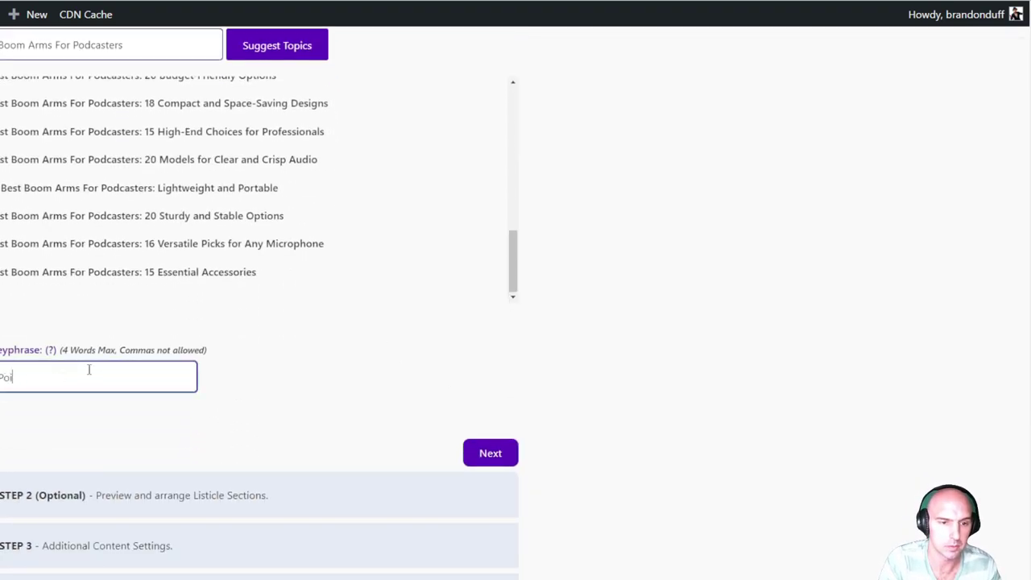
text(Podcast Boom Arms)
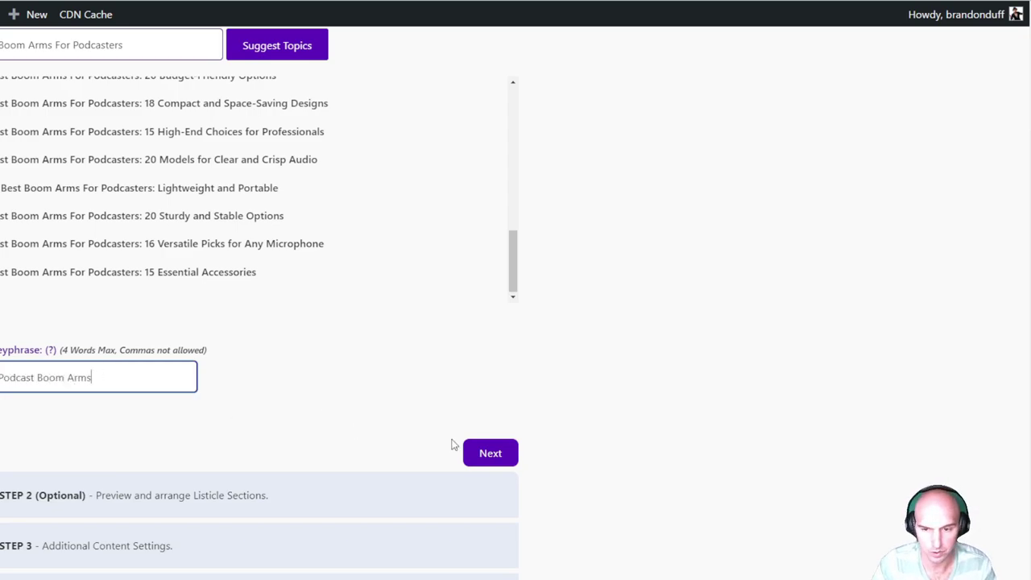
click(470, 453)
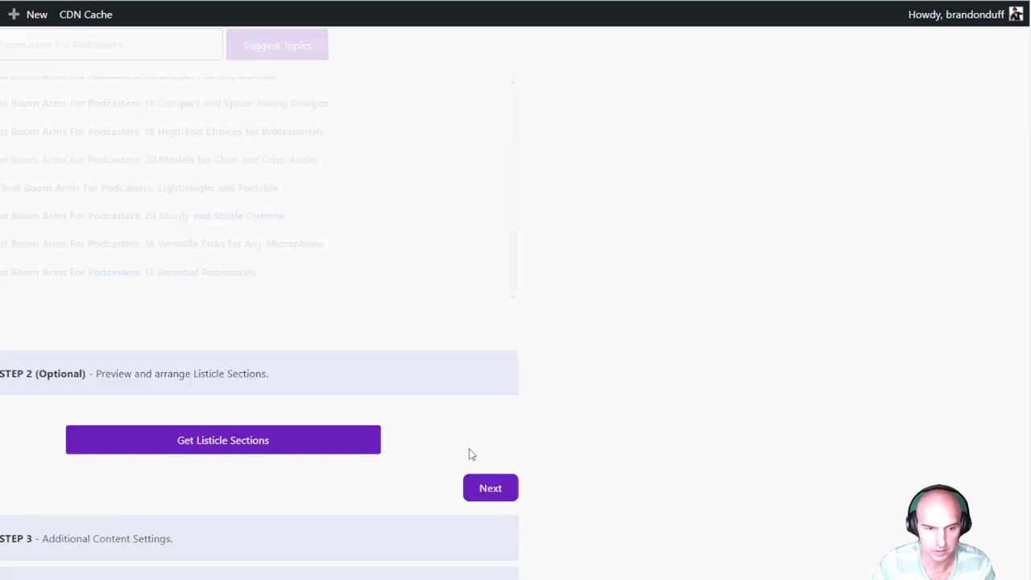
Step: Generate the listicle sections, keep them in the suggested order, and continue to the additional content settings
click(155, 129)
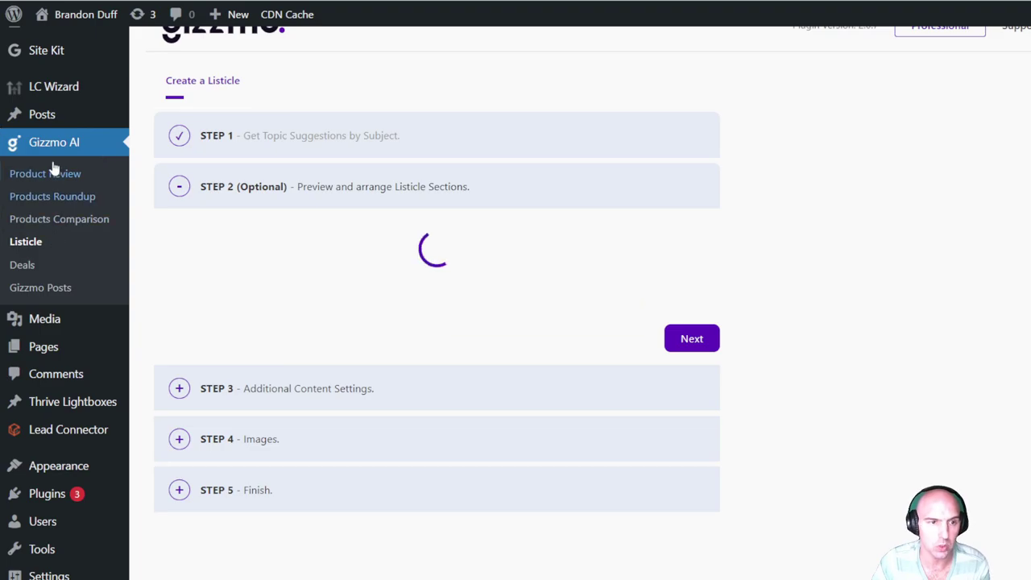
scroll(478, 313, up, 1)
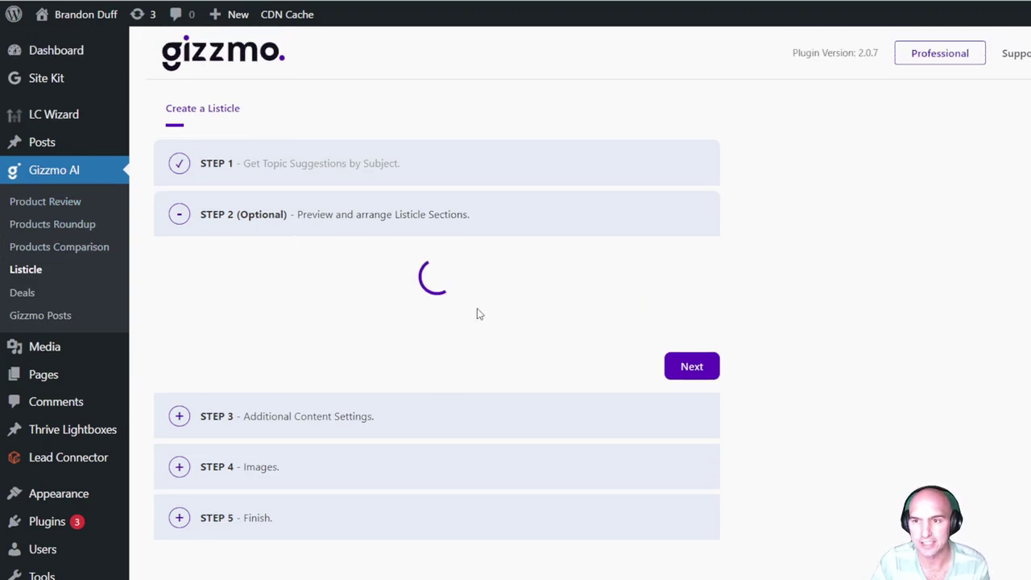
click(40, 315)
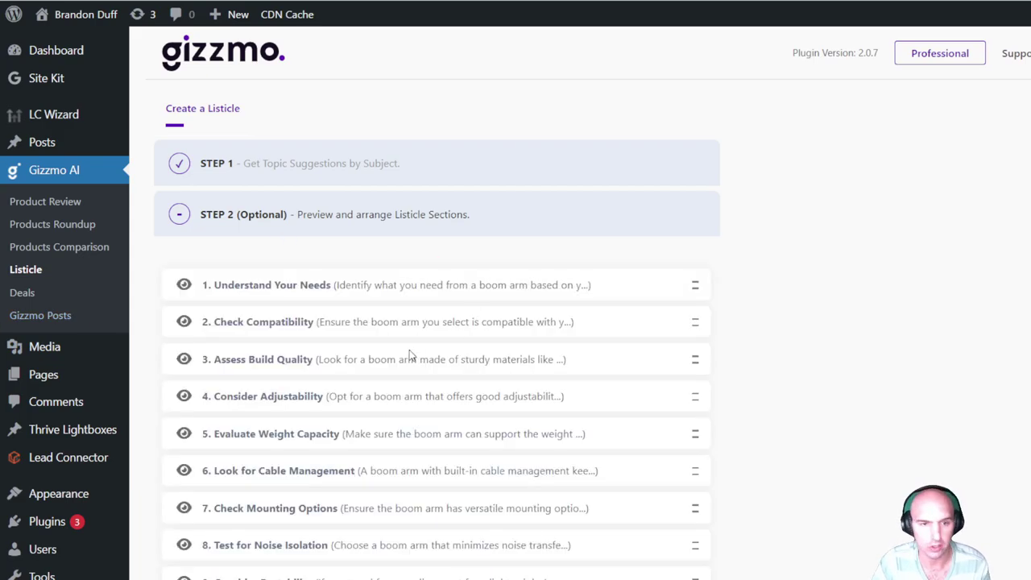
scroll(409, 355, down, 1)
scroll(295, 201, down, 6)
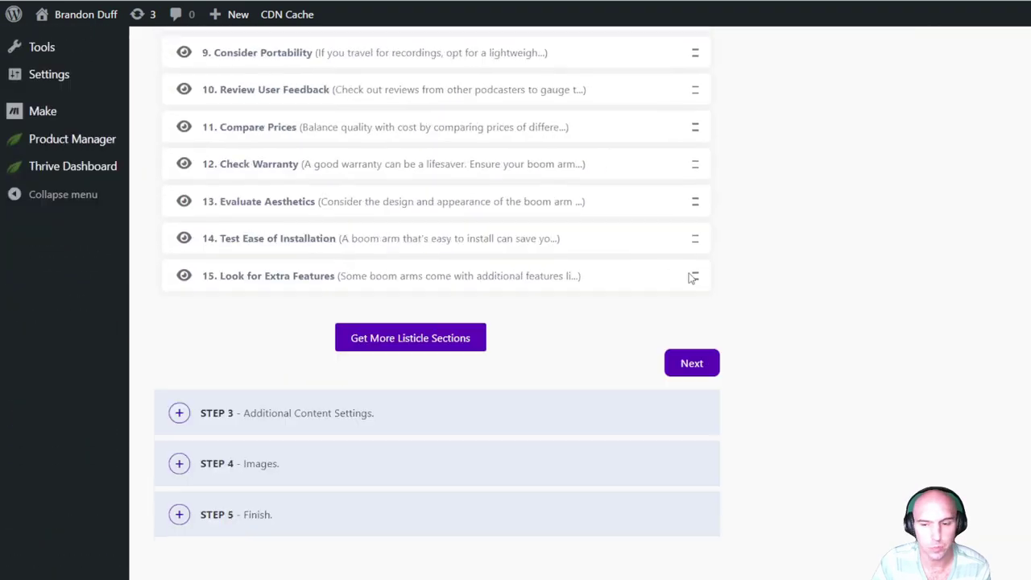
click(692, 352)
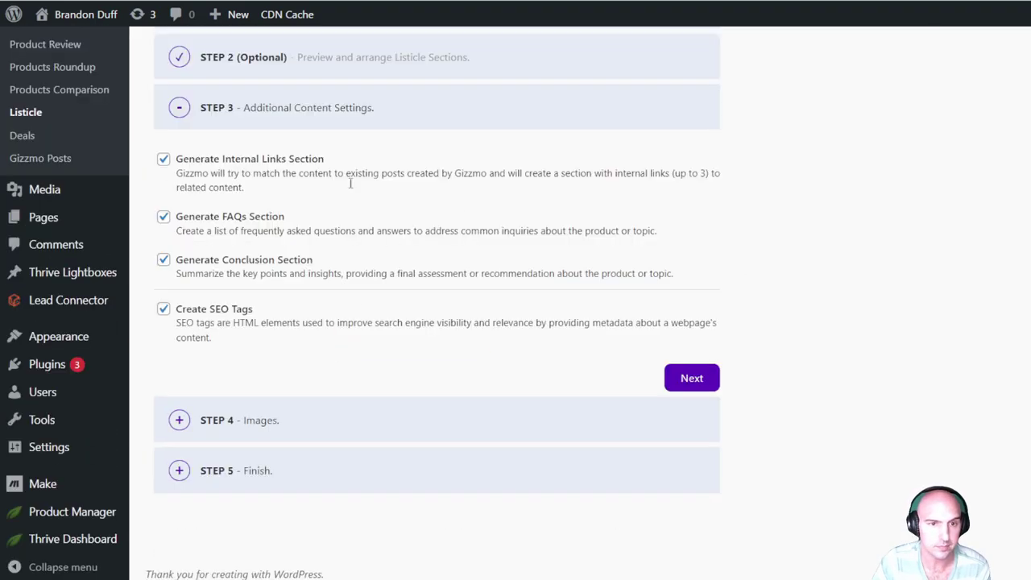
Step: Keep the listicle's default content settings, image placeholders and English content language, and save it as a draft
click(707, 376)
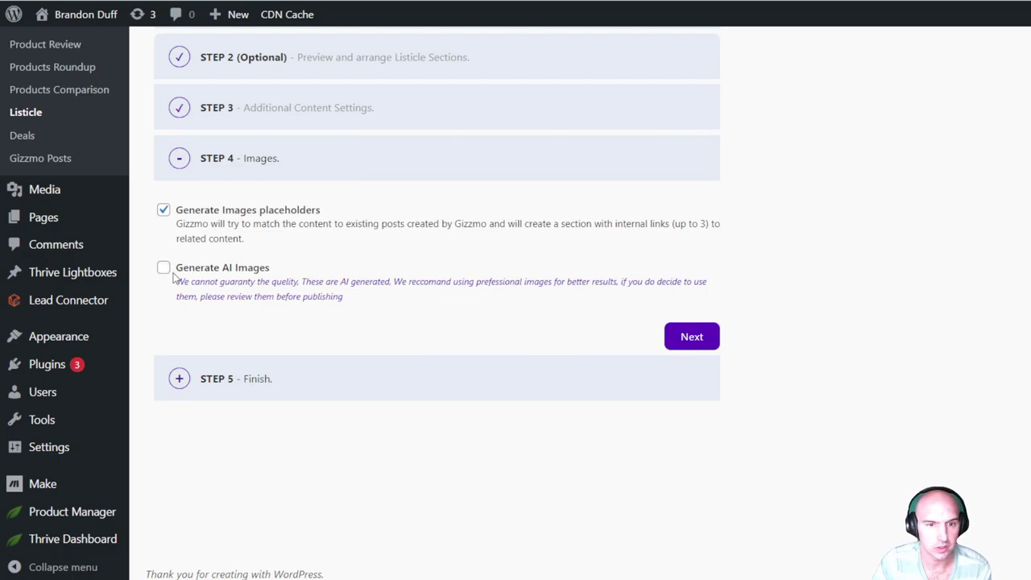
click(163, 267)
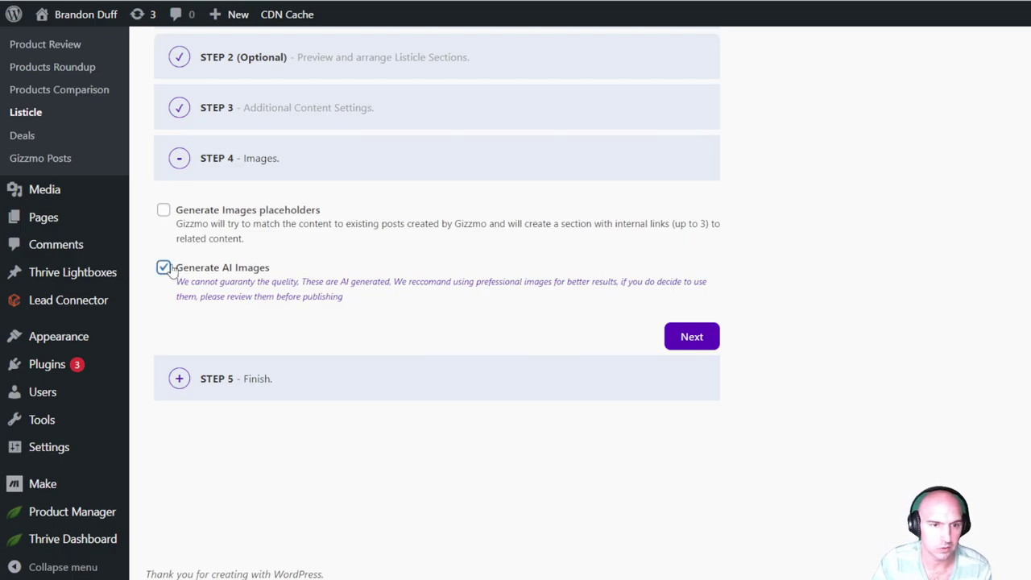
click(164, 209)
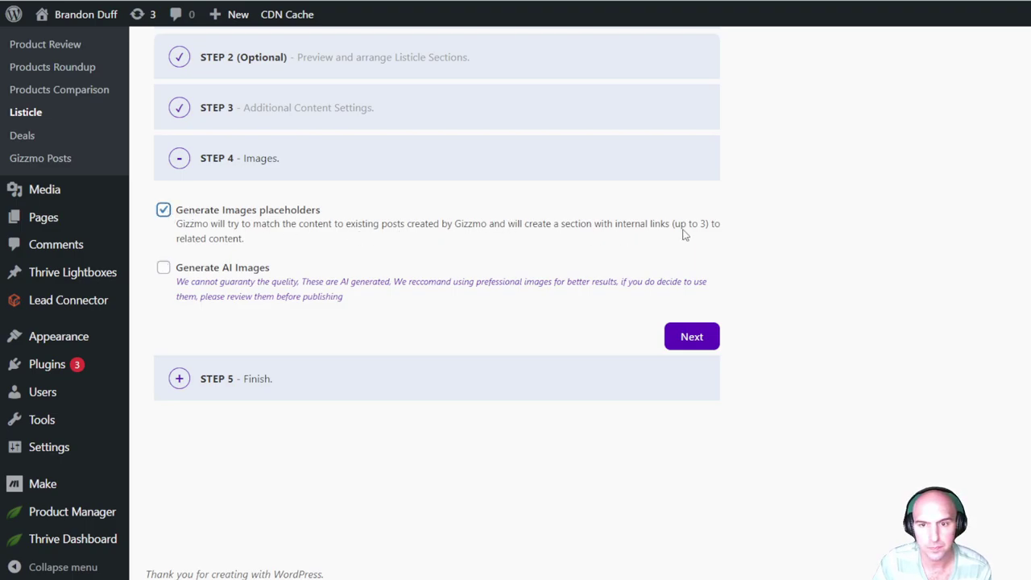
click(691, 337)
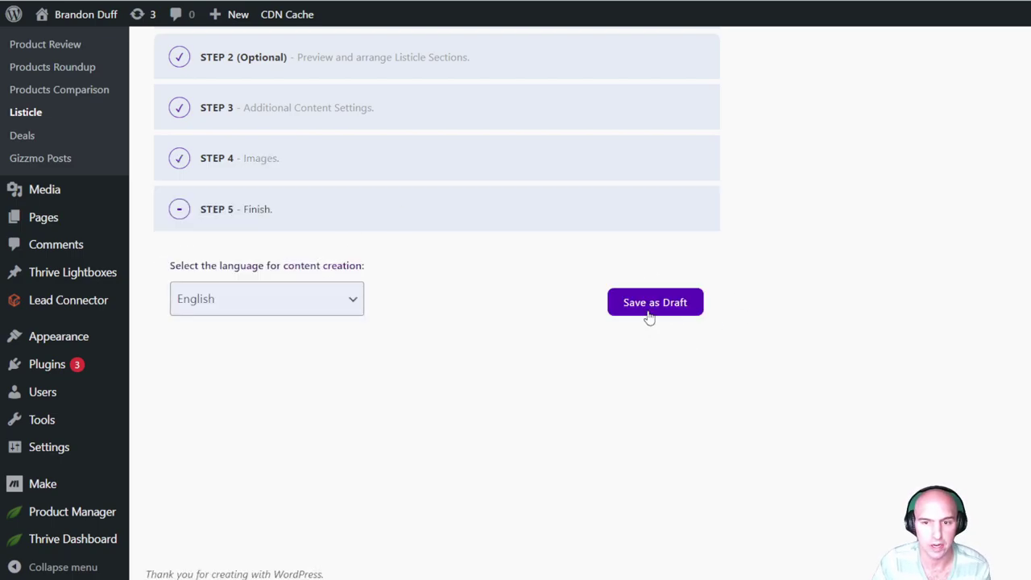
click(651, 310)
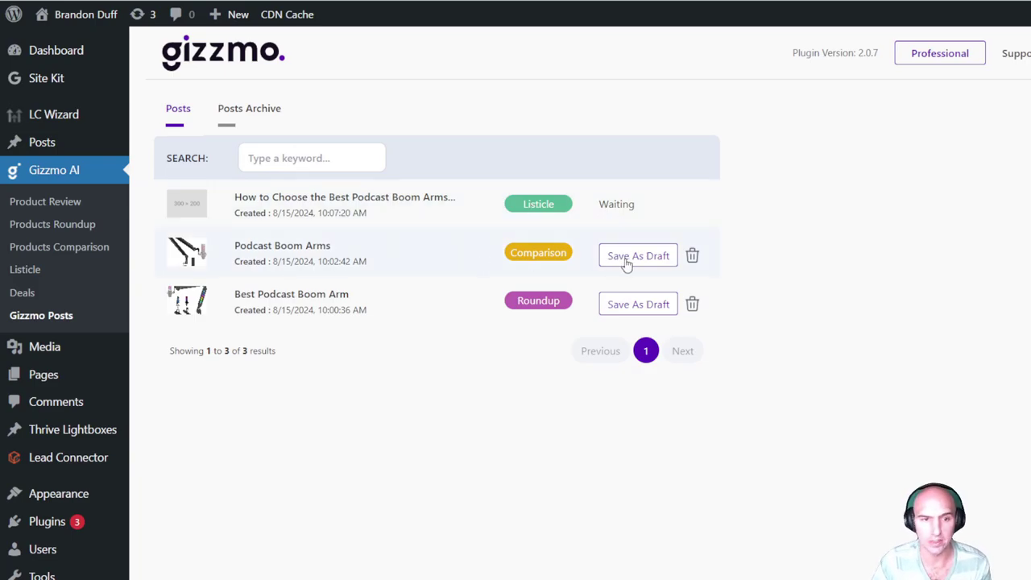
Step: Save the generated roundup and comparison as drafts and open the site's list of all posts
click(630, 305)
click(627, 265)
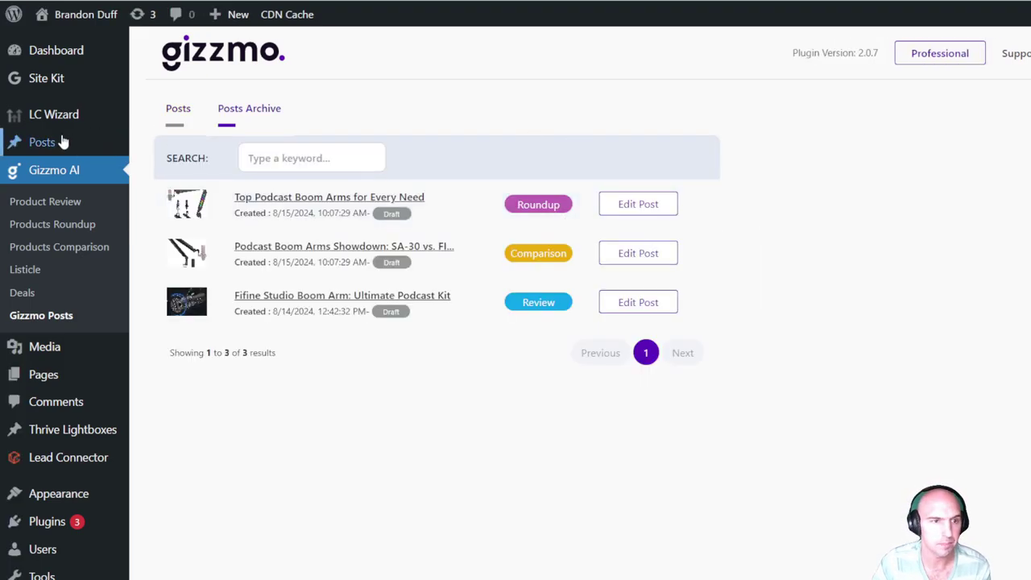
mouse_move(64, 120)
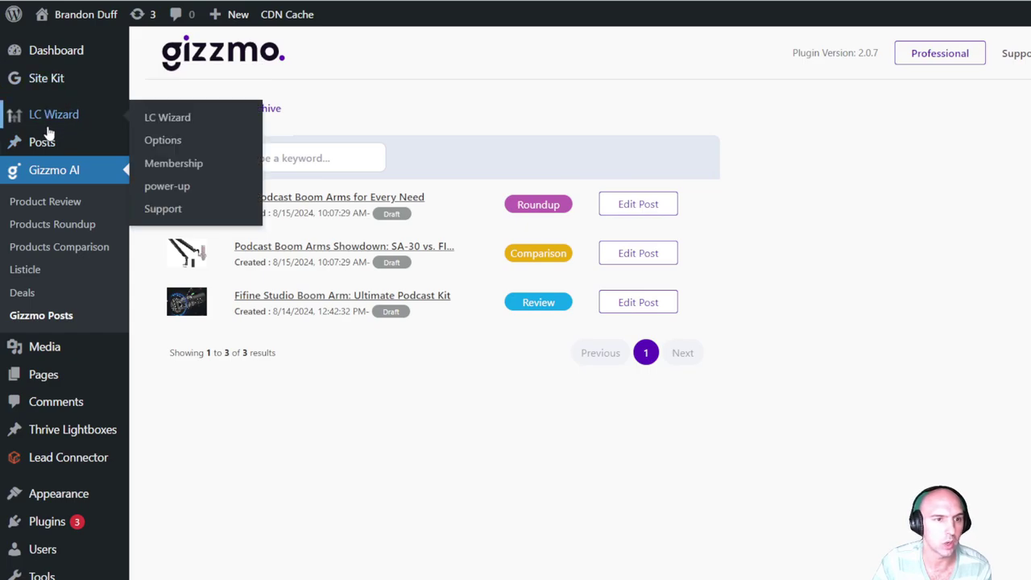
click(44, 140)
Step: Open previews of the "Podcast Boom Arms Showdown" comparison draft and the "Top Podcast Boom Arms for Every Need" roundup draft
mouse_move(394, 270)
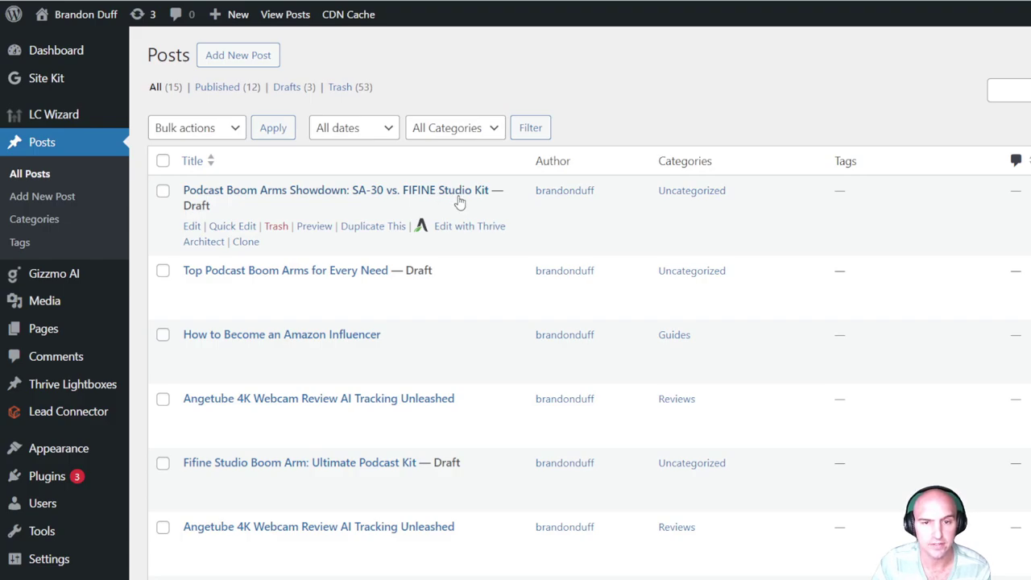
click(324, 230)
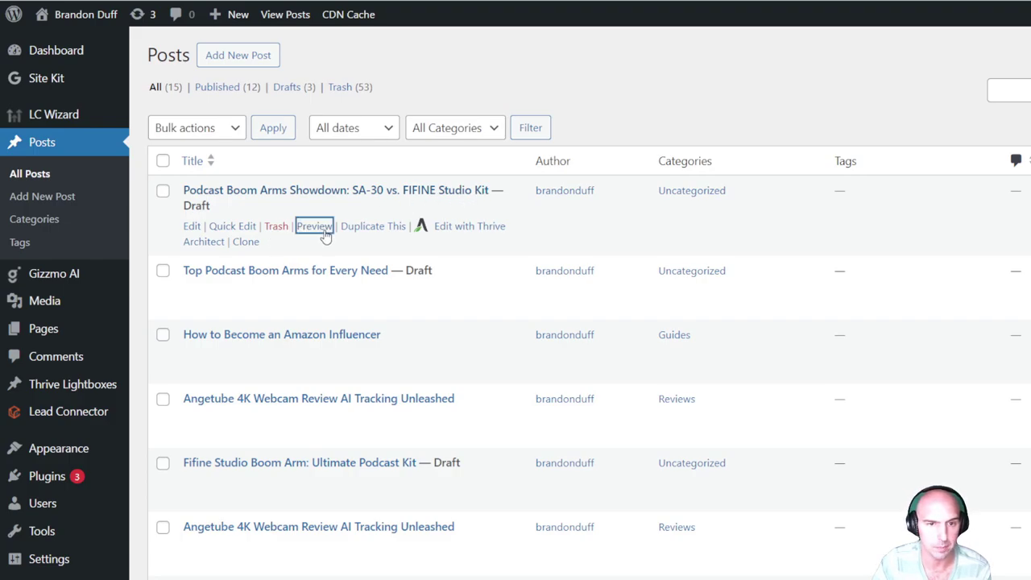
click(321, 292)
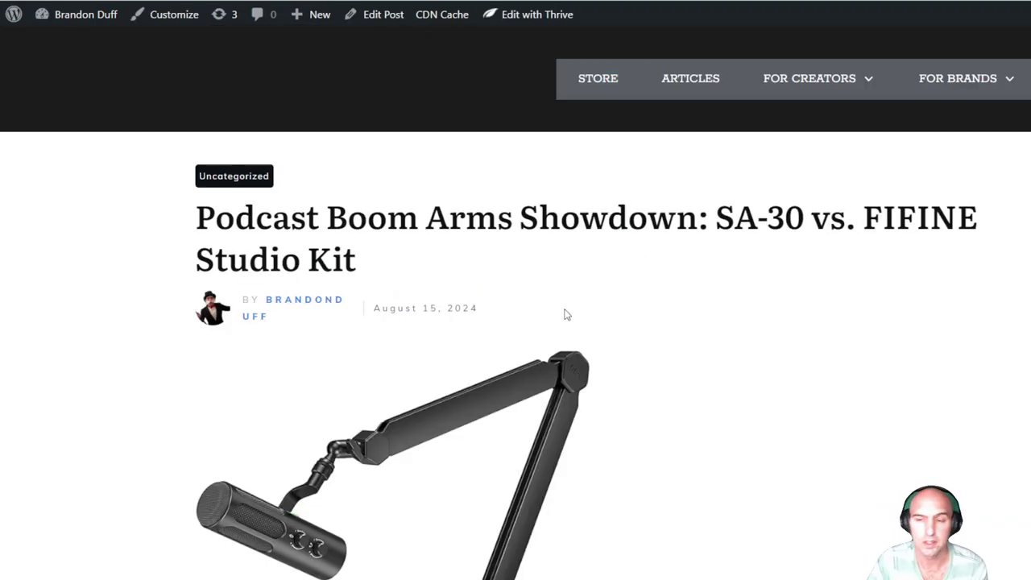
Step: Review the comparison draft's title, featured image, introduction, and pros and cons table for the two products
scroll(532, 352, down, 3)
scroll(532, 352, down, 3)
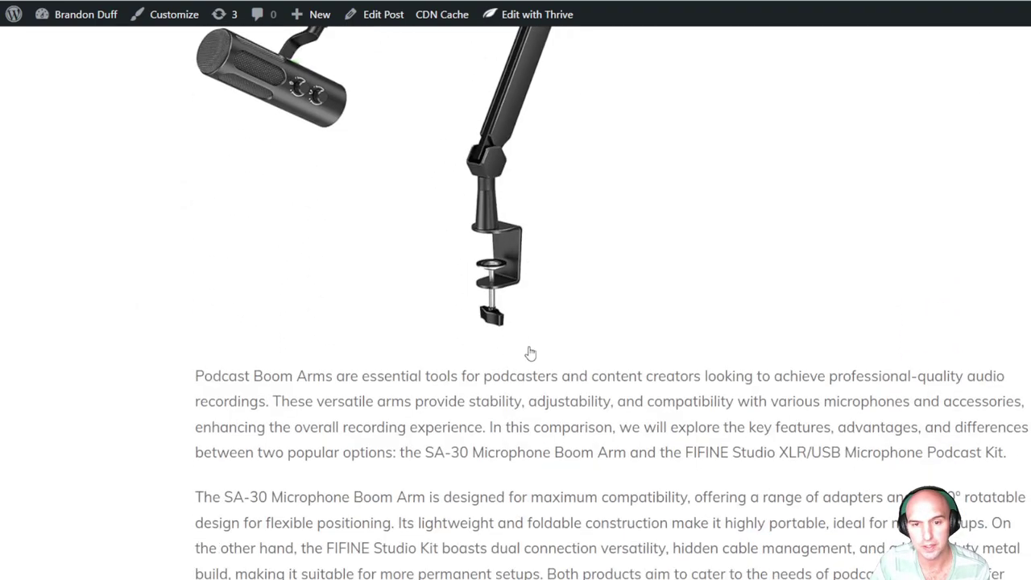
scroll(529, 352, up, 3)
scroll(537, 269, down, 2)
scroll(515, 325, down, 2)
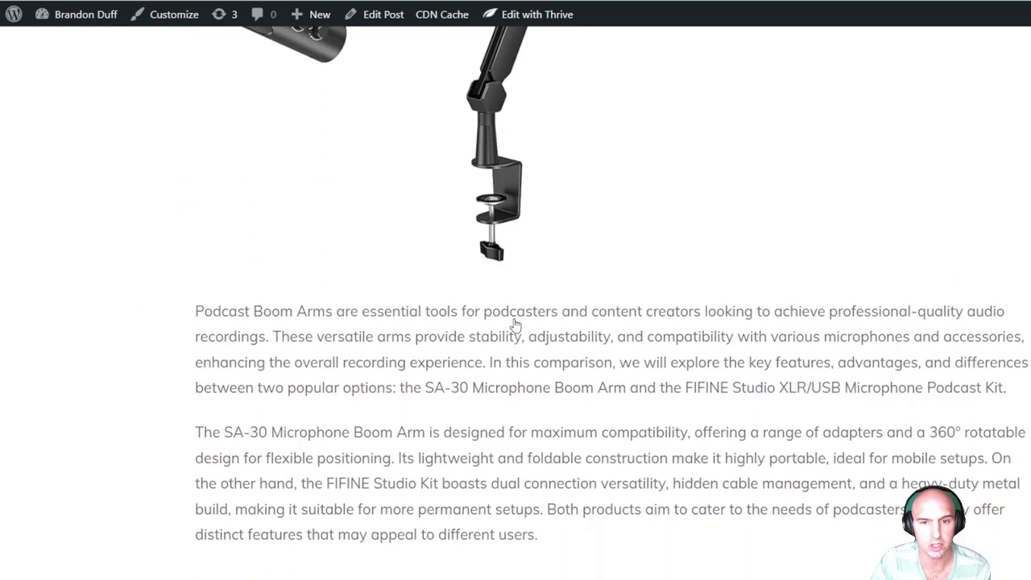
scroll(511, 327, up, 2)
scroll(515, 325, down, 4)
scroll(515, 326, down, 4)
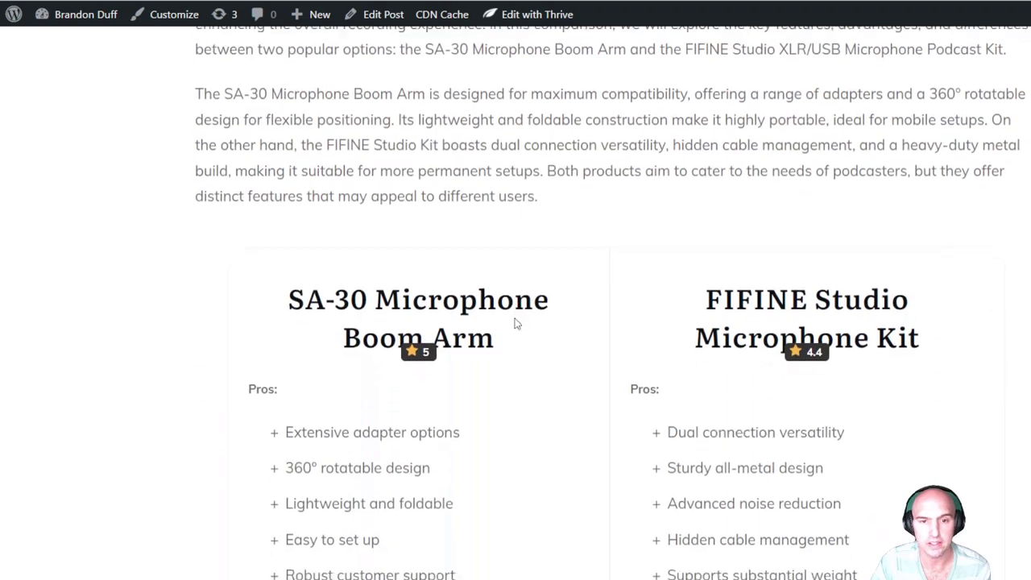
scroll(370, 247, down, 2)
scroll(723, 224, down, 7)
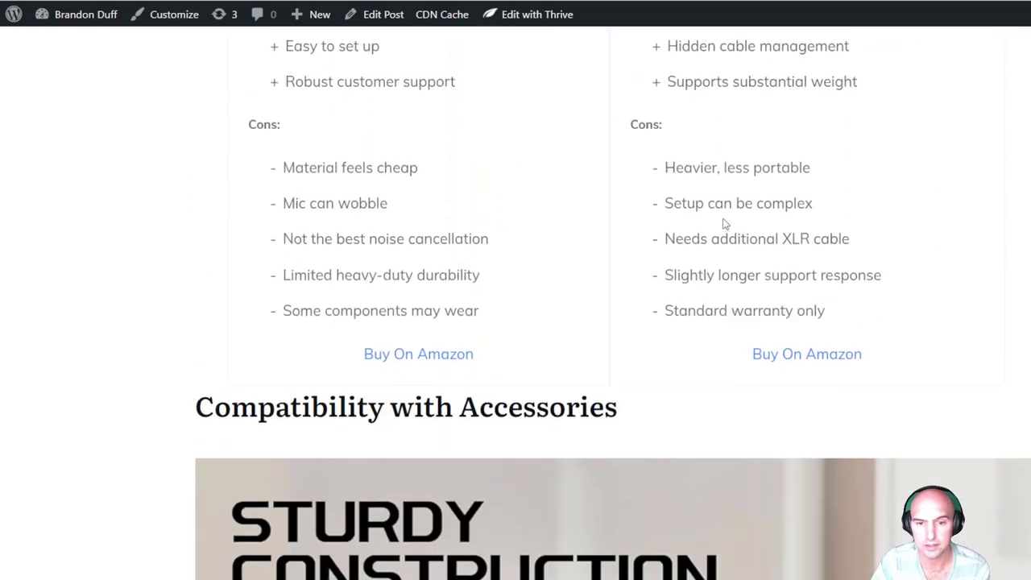
Step: Examine the comparison's accessory compatibility, portability and noise cancellation sections, including their images, keyword links and product ratings
scroll(677, 302, down, 10)
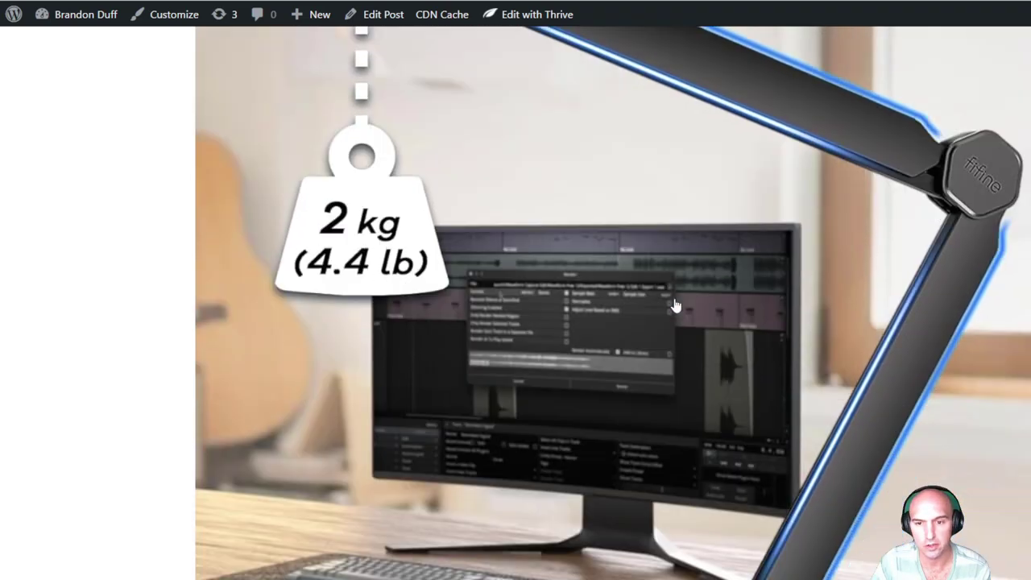
scroll(675, 304, up, 5)
scroll(675, 304, down, 7)
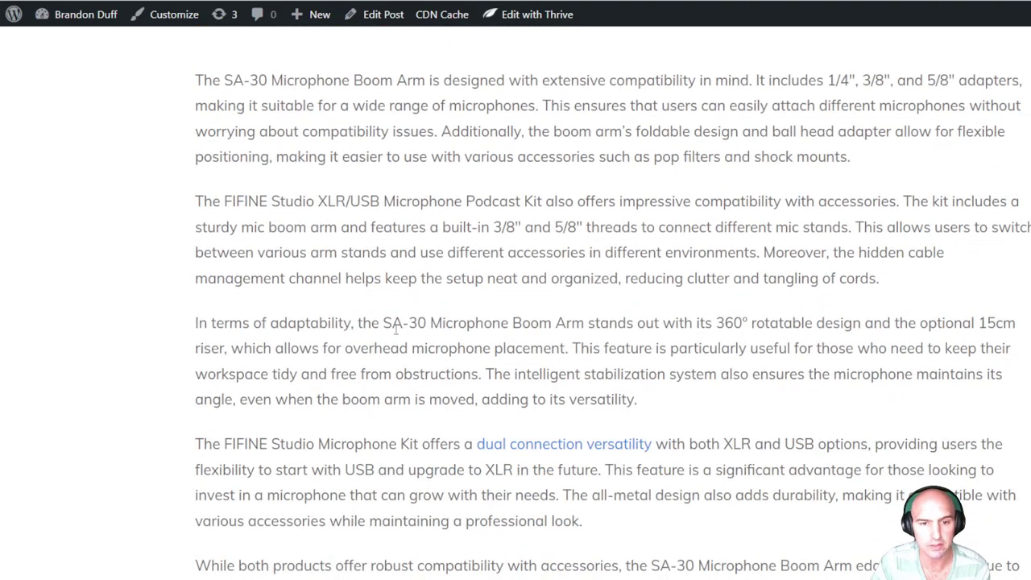
scroll(492, 319, up, 2)
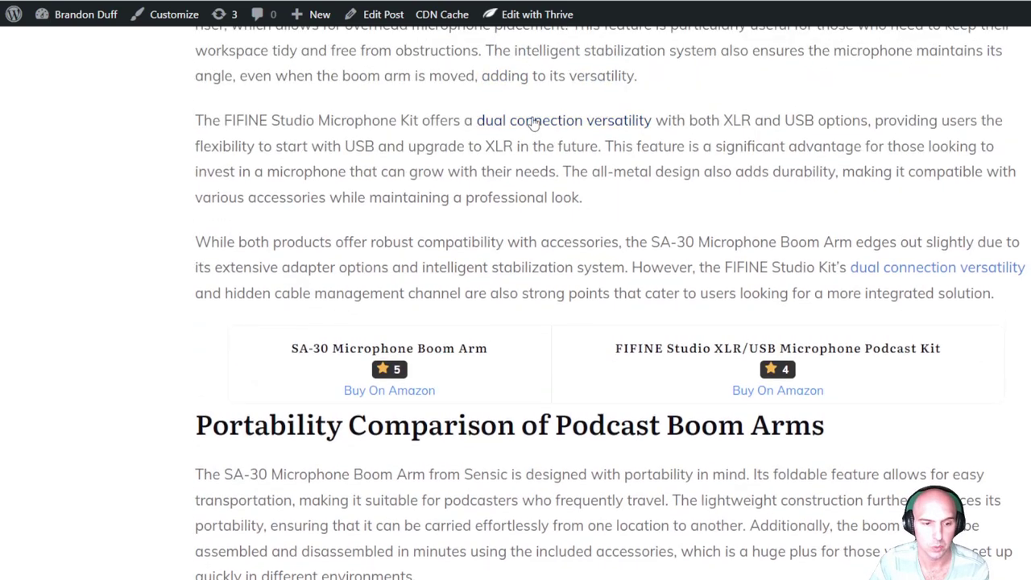
scroll(626, 242, down, 3)
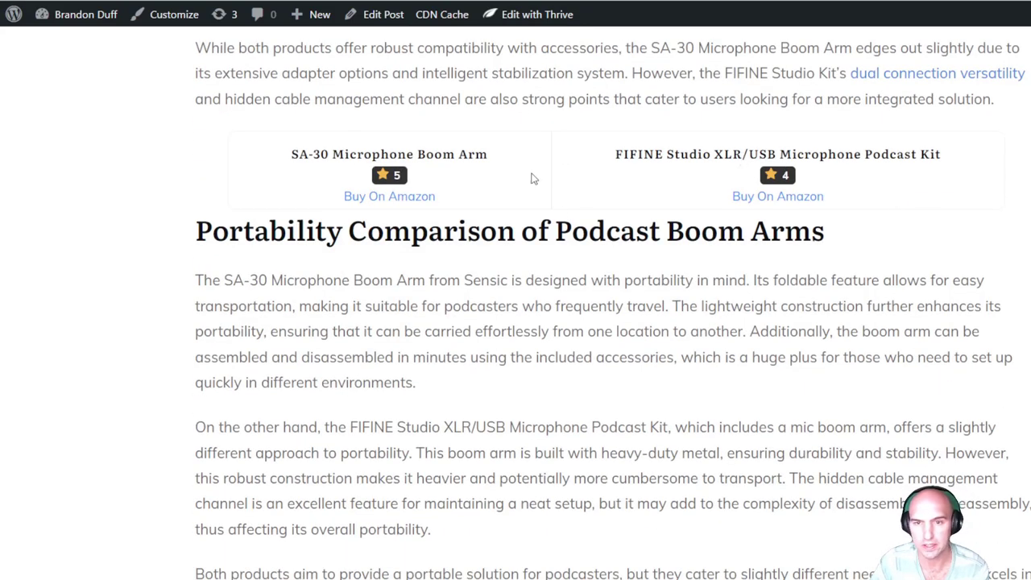
scroll(532, 178, down, 8)
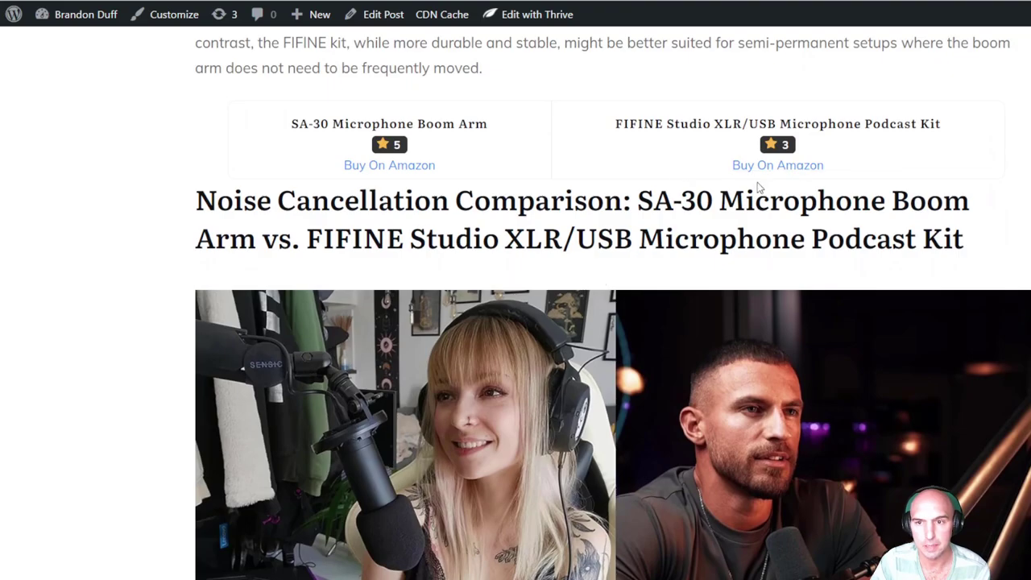
scroll(758, 187, down, 3)
scroll(570, 260, up, 1)
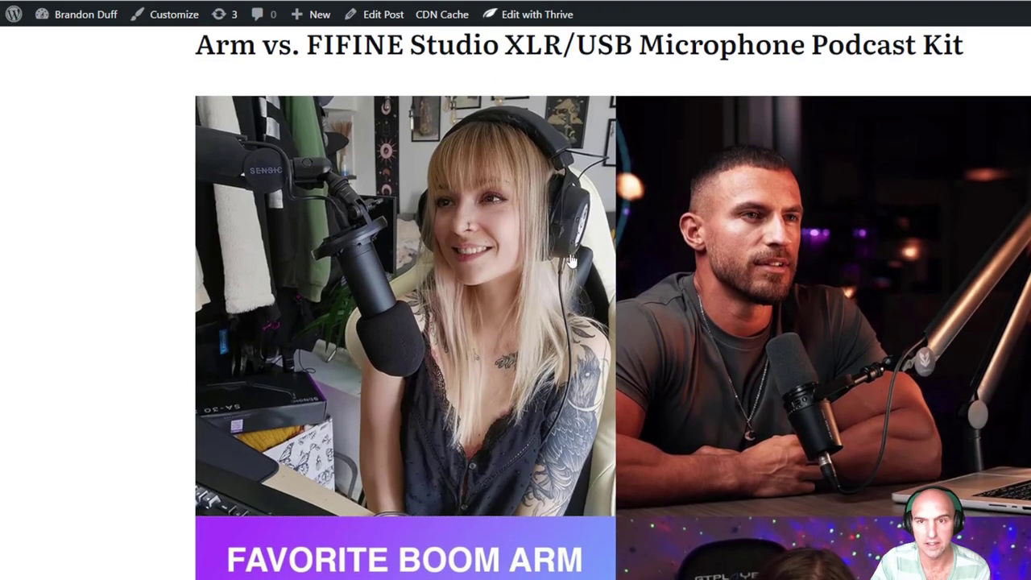
Step: Examine the comparison's related products carousel, the remaining feature sections and the FAQ section
scroll(550, 287, down, 20)
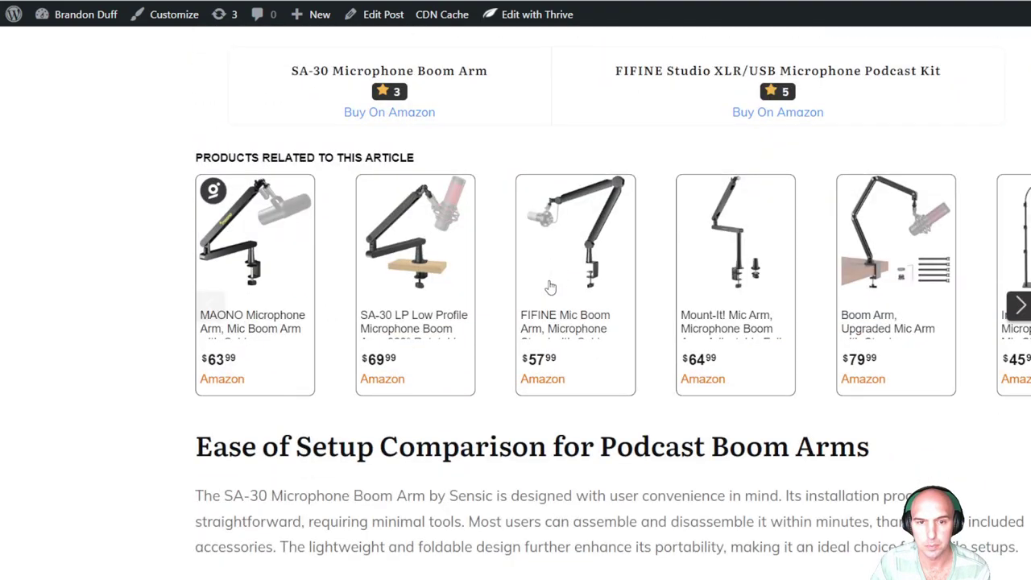
scroll(551, 287, up, 2)
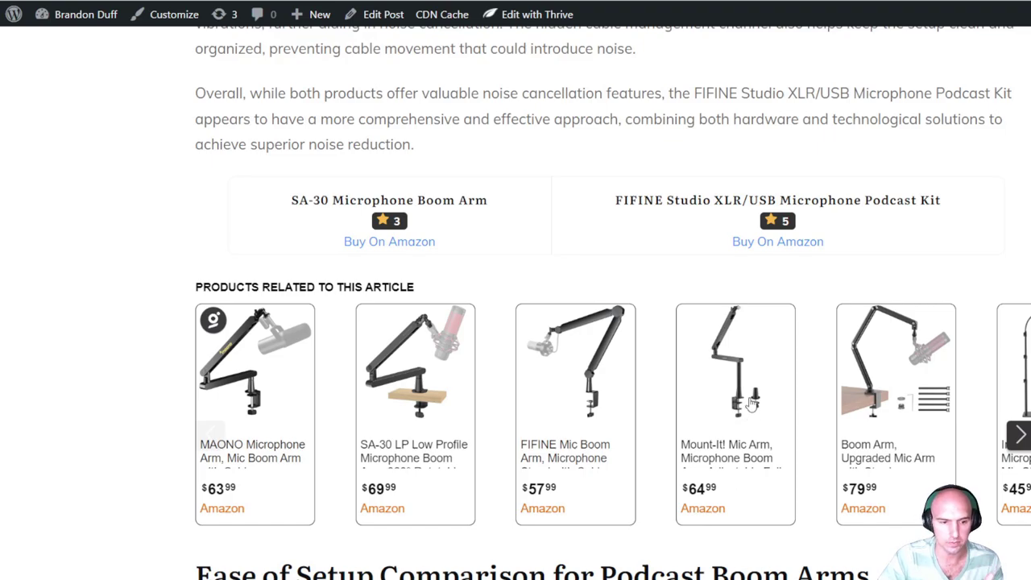
scroll(751, 403, down, 5)
scroll(826, 322, down, 5)
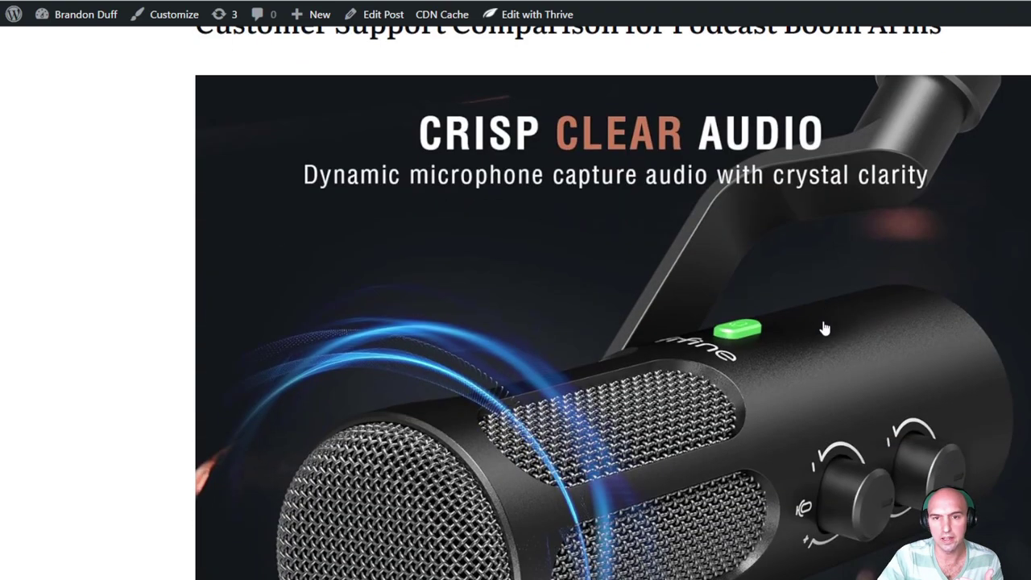
scroll(591, 315, down, 10)
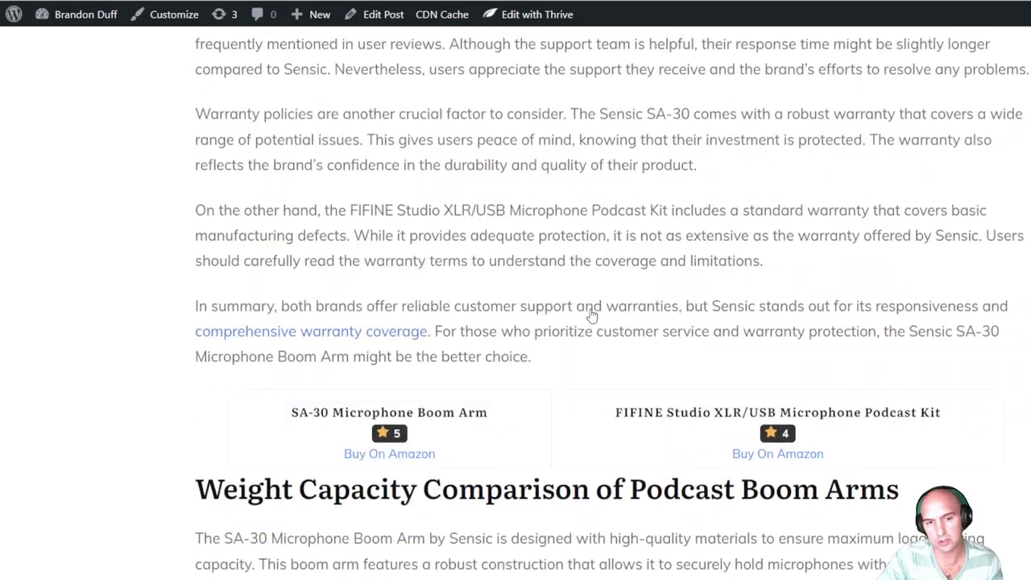
scroll(591, 315, down, 12)
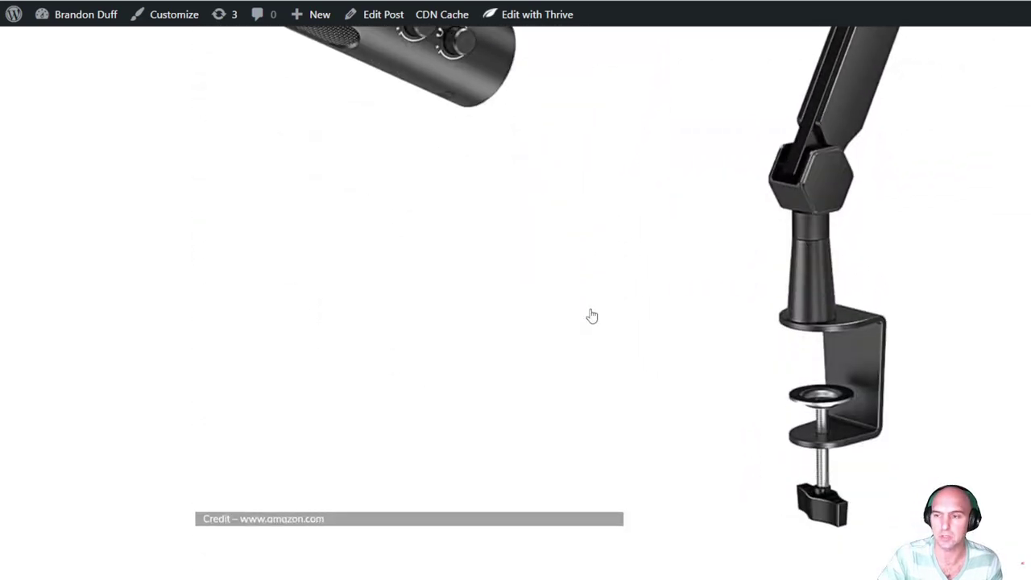
scroll(592, 315, down, 15)
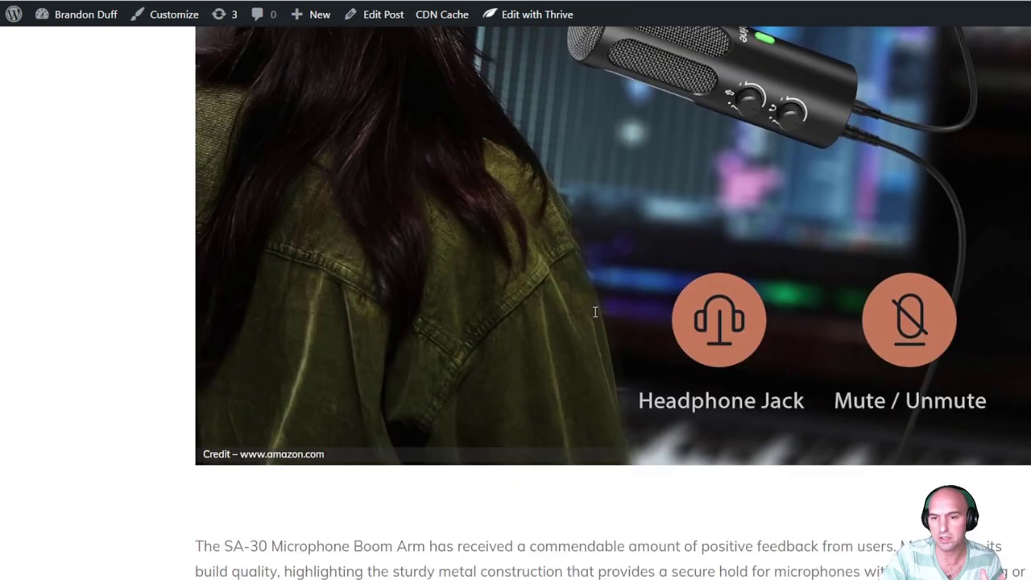
scroll(595, 312, down, 15)
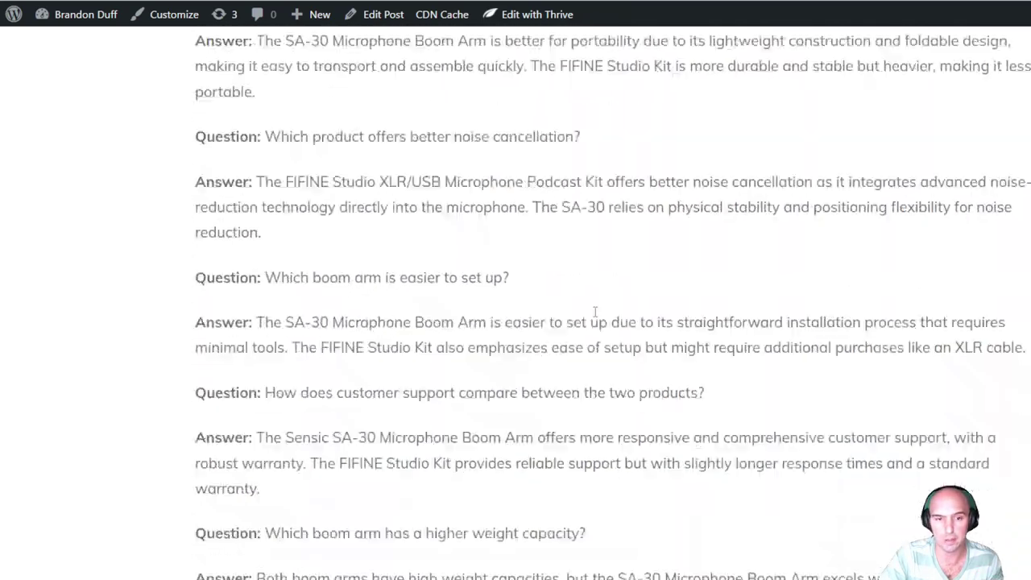
Step: Review the rest of the comparison's FAQ, its closing product carousel and featured image, and check the roundup draft's title and featured image
scroll(594, 312, down, 15)
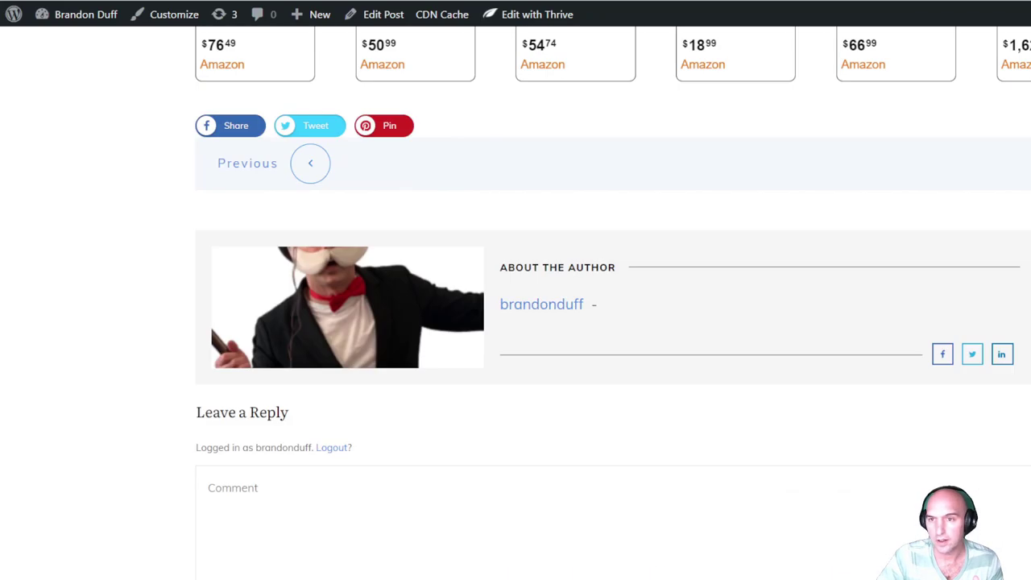
key(Home)
scroll(225, 259, down, 9)
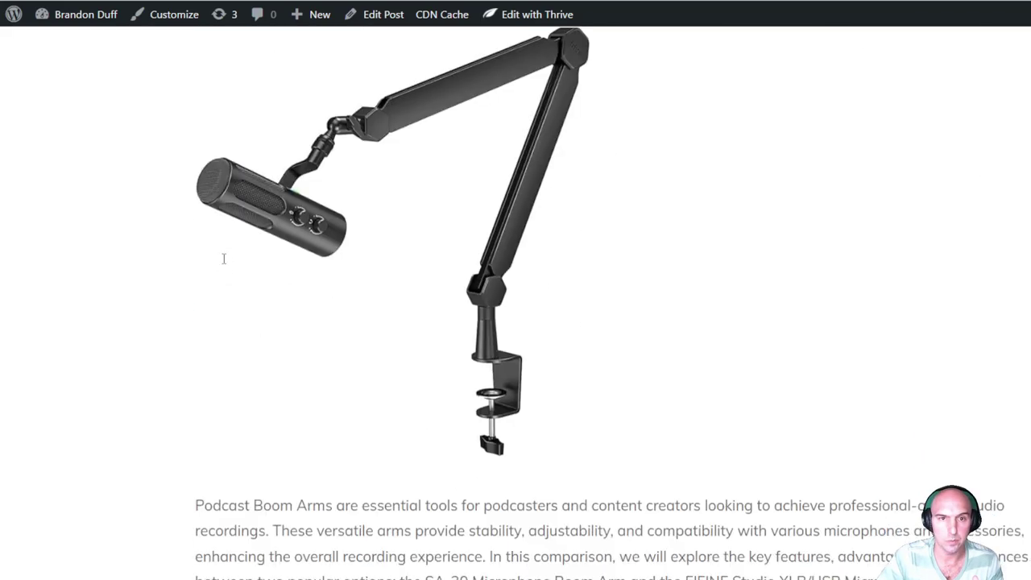
scroll(232, 264, up, 9)
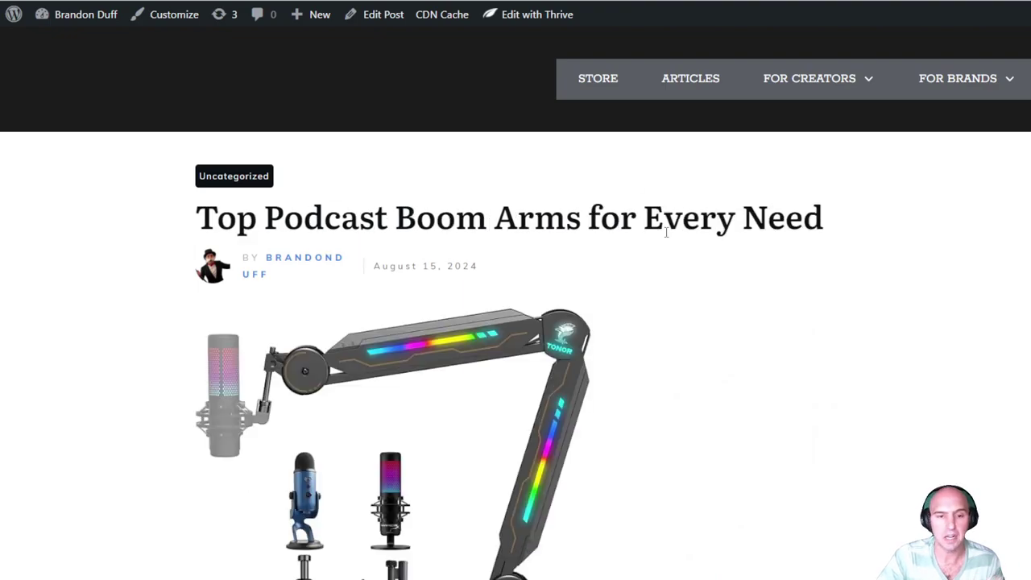
scroll(652, 303, down, 2)
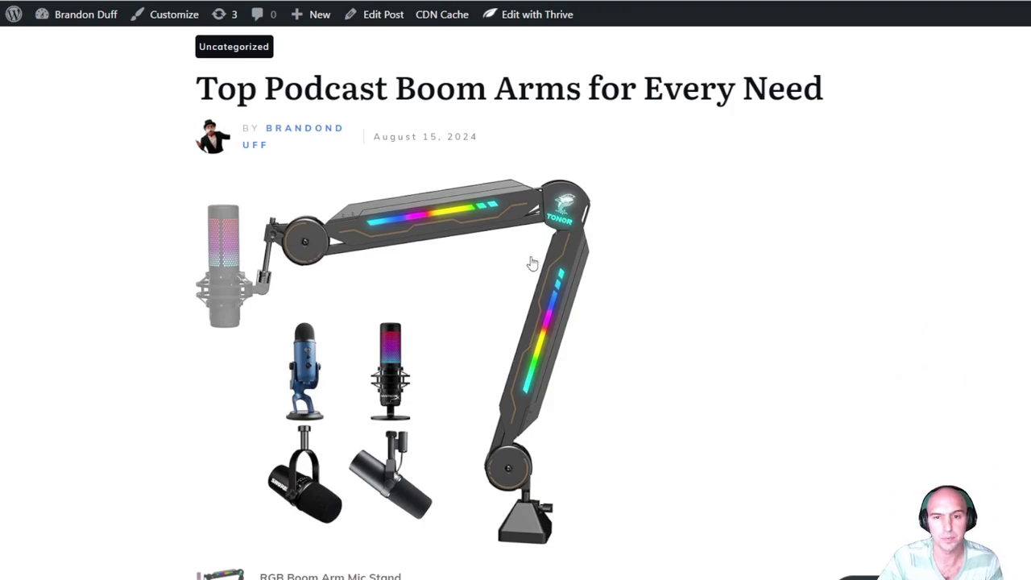
Step: Save the pending listicle "How to Choose the Best Podcast Boom Arms" from the Gizzmo posts as a draft
key(ctrl+w)
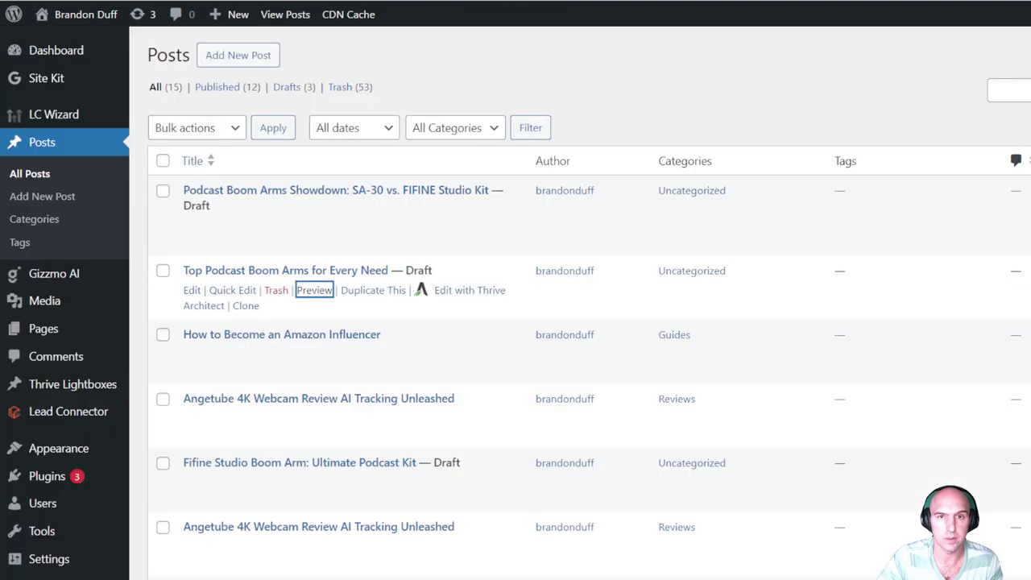
click(64, 275)
click(27, 317)
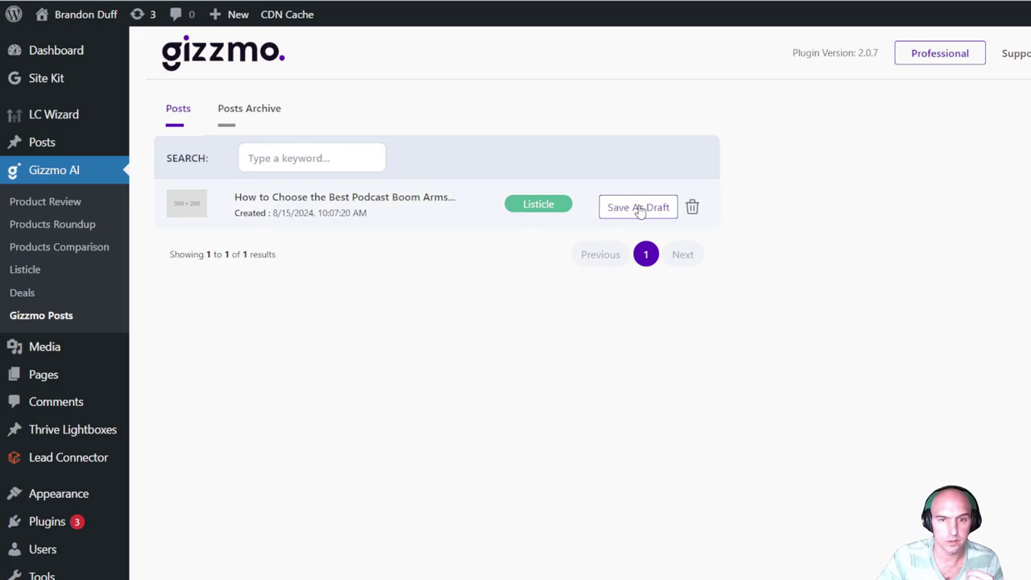
click(263, 119)
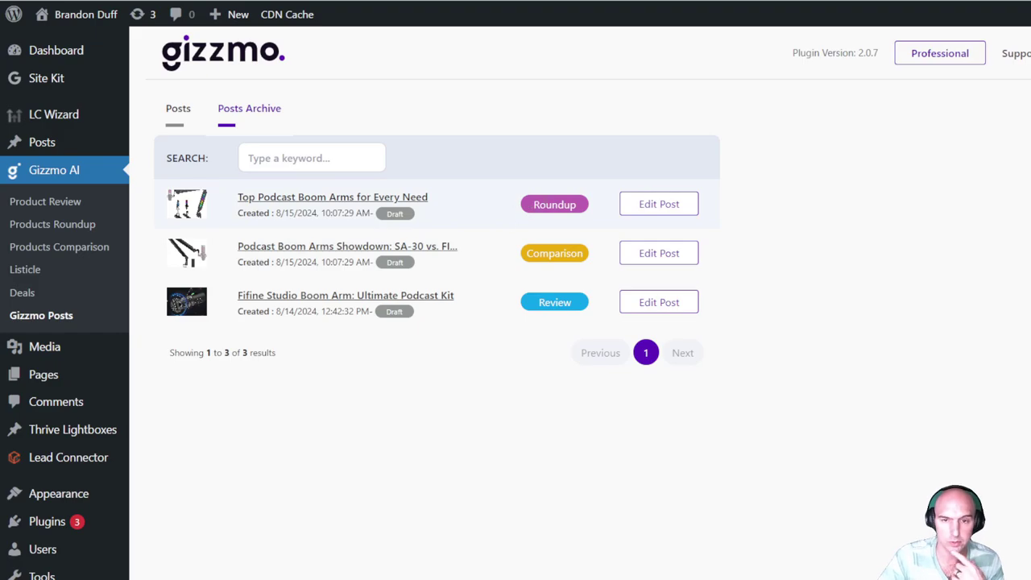
click(179, 113)
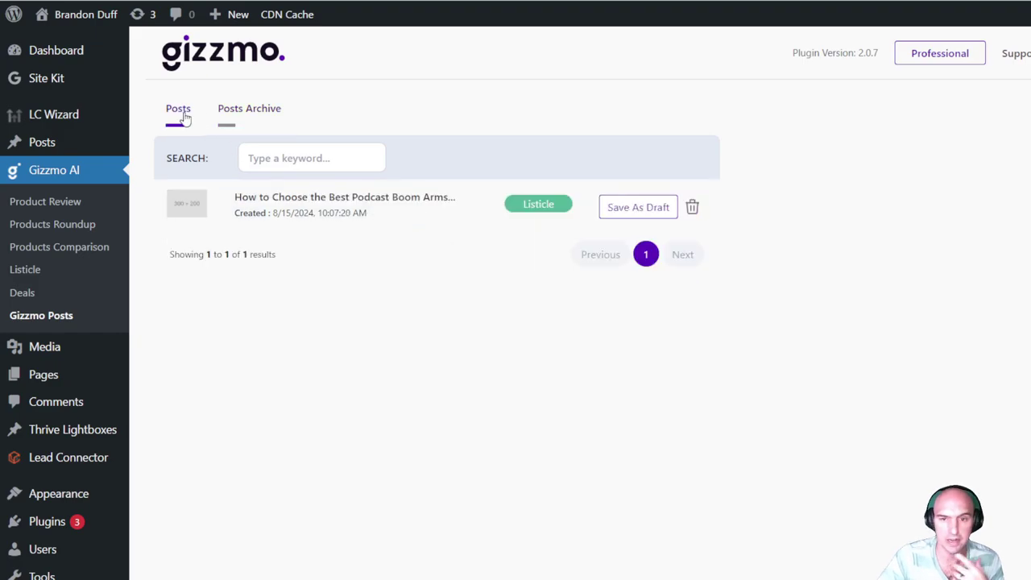
click(631, 209)
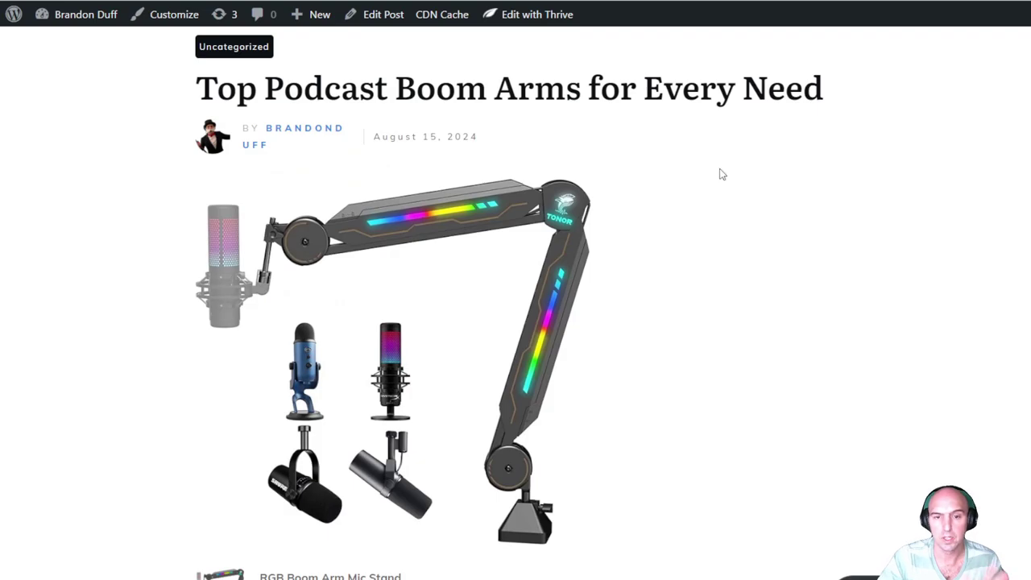
Step: Examine the roundup preview's product summary list, including the star ratings, Amazon purchase links and introduction
scroll(766, 256, down, 6)
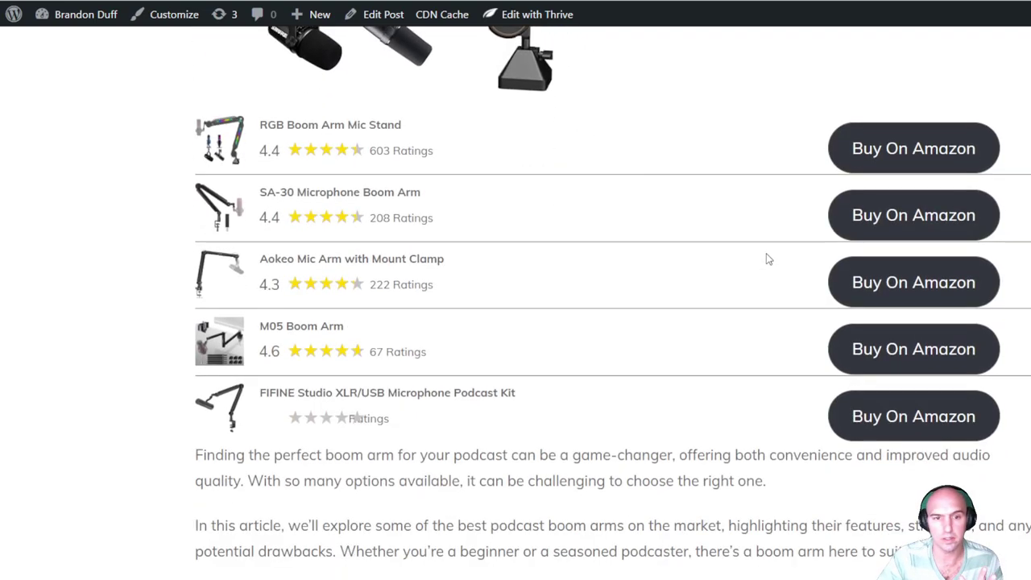
scroll(773, 234, up, 2)
scroll(240, 352, down, 2)
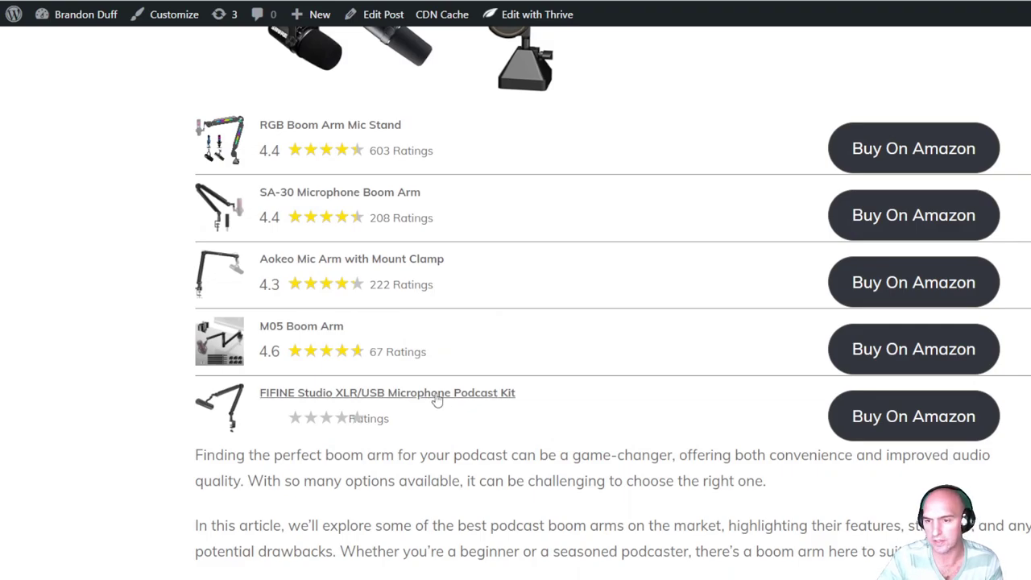
scroll(436, 399, down, 7)
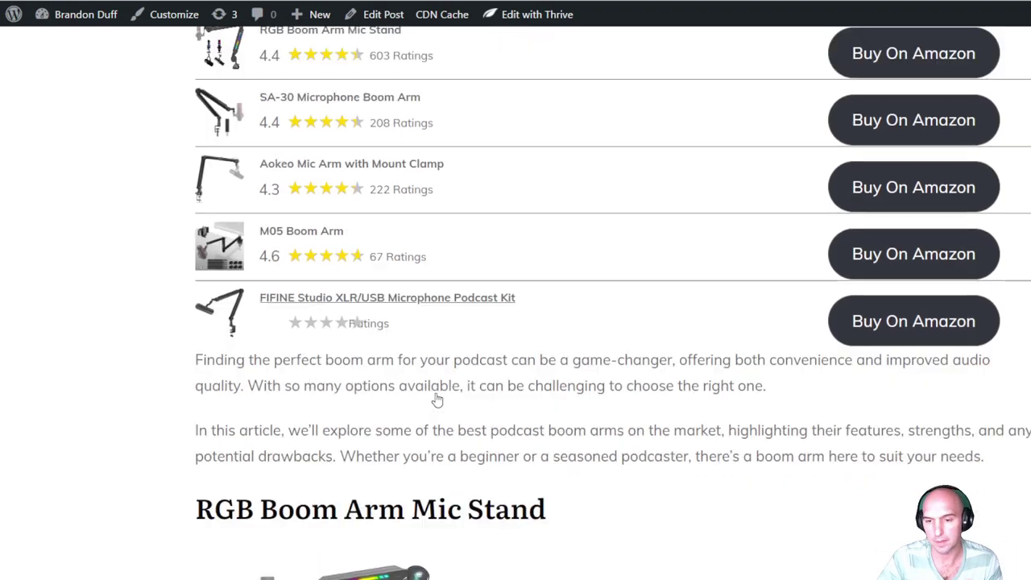
scroll(436, 399, up, 2)
scroll(436, 399, up, 1)
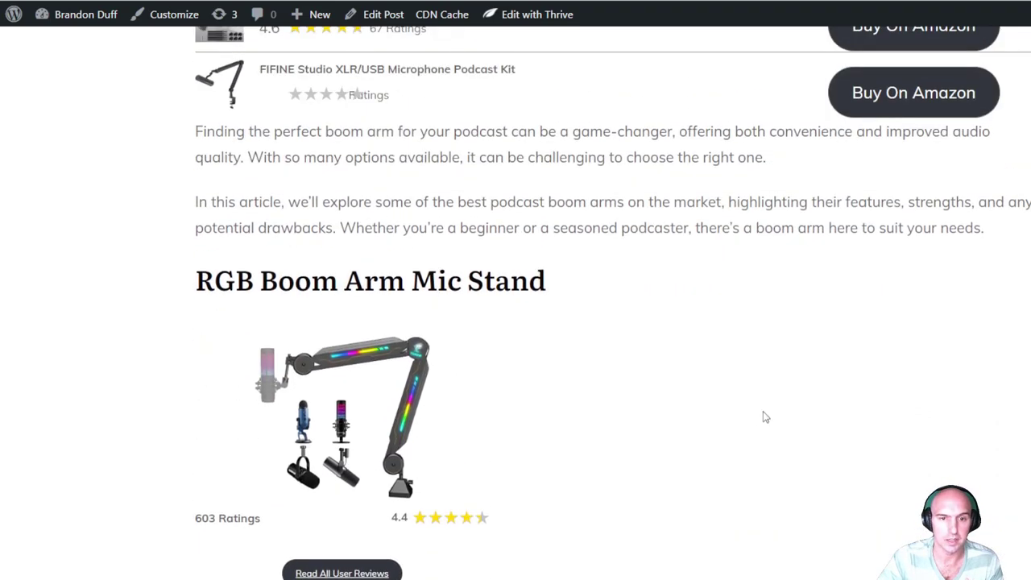
Step: Review the roundup's individual product sections from the RGB Boom Arm Mic Stand to the FIFINE Studio kit, including descriptions, pros and cons
scroll(798, 424, down, 2)
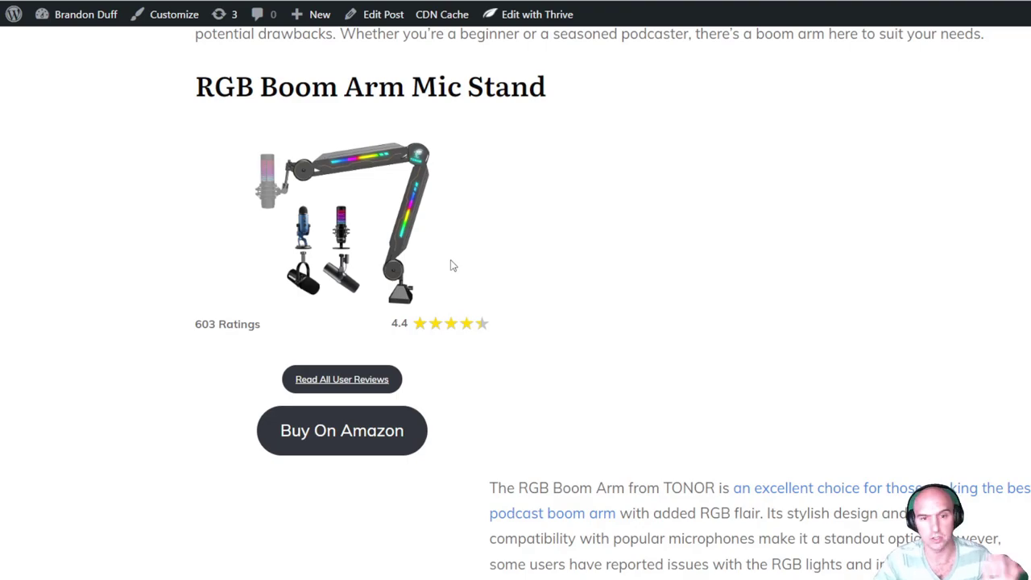
scroll(453, 266, down, 7)
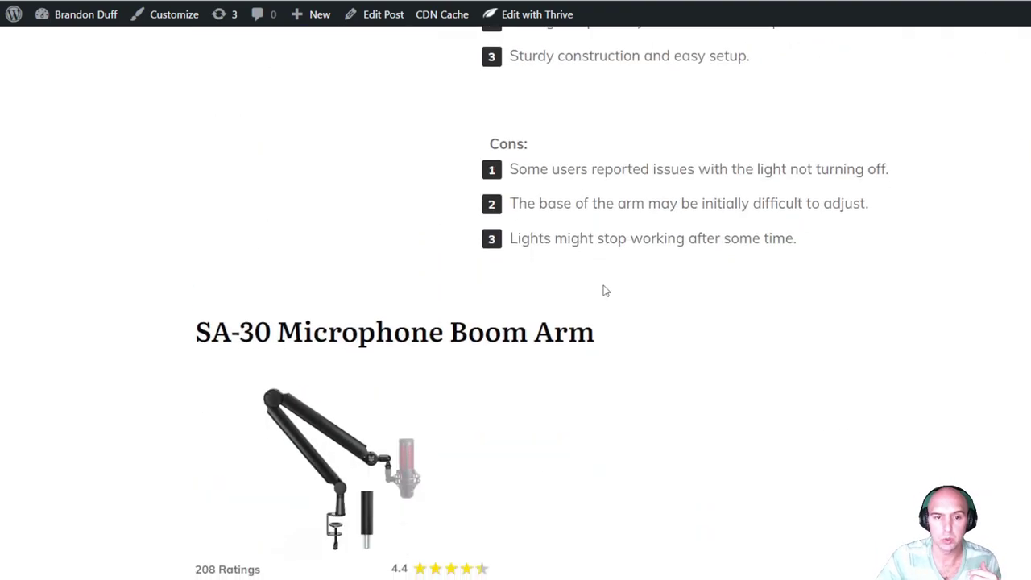
scroll(596, 241, down, 14)
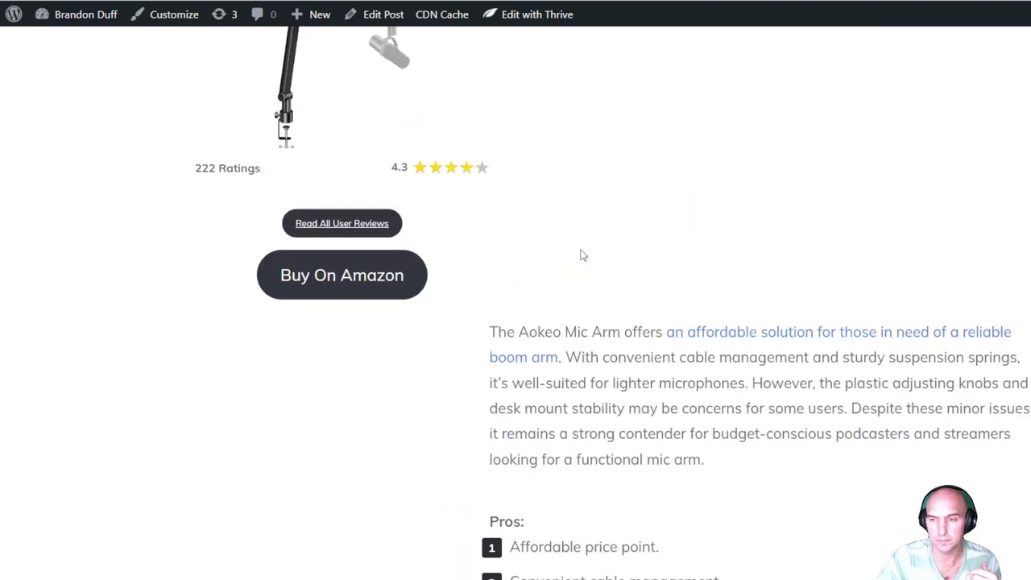
scroll(583, 256, down, 14)
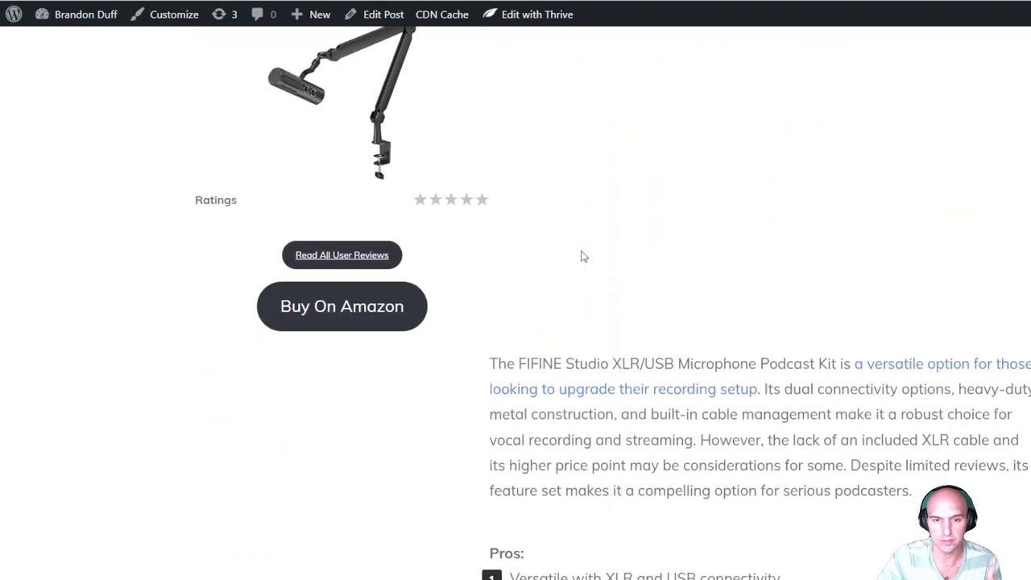
scroll(583, 256, down, 8)
Step: Check the FIFINE Studio kit's pros, cons and rating area, and compare them with the summary list at the roundup's start
scroll(583, 256, up, 2)
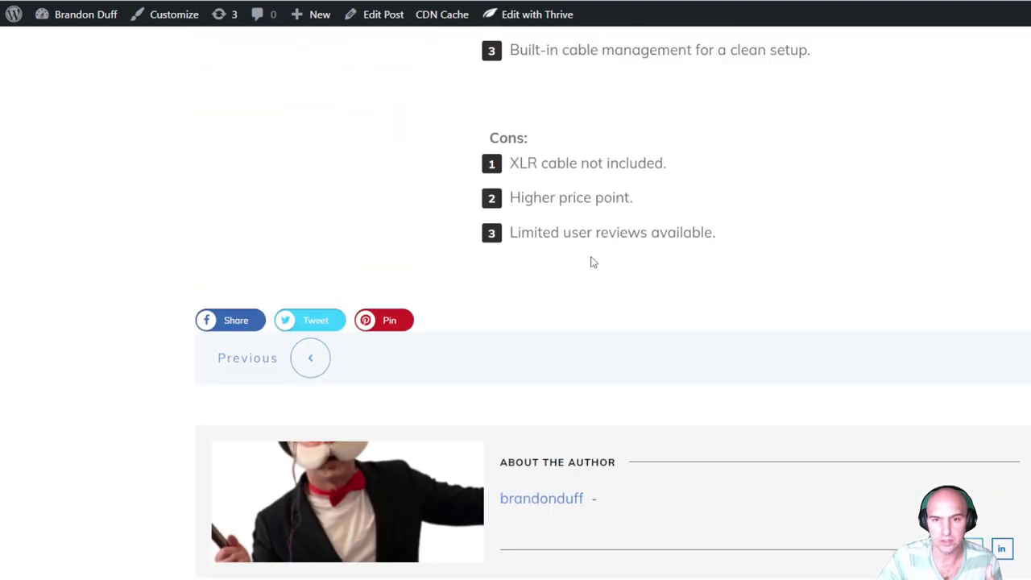
scroll(592, 263, up, 2)
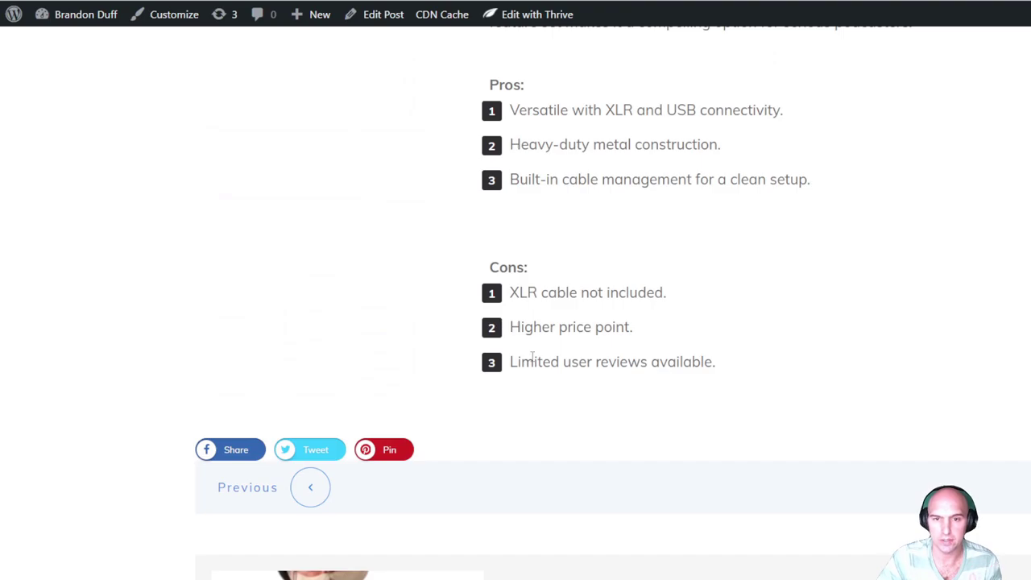
scroll(531, 357, up, 10)
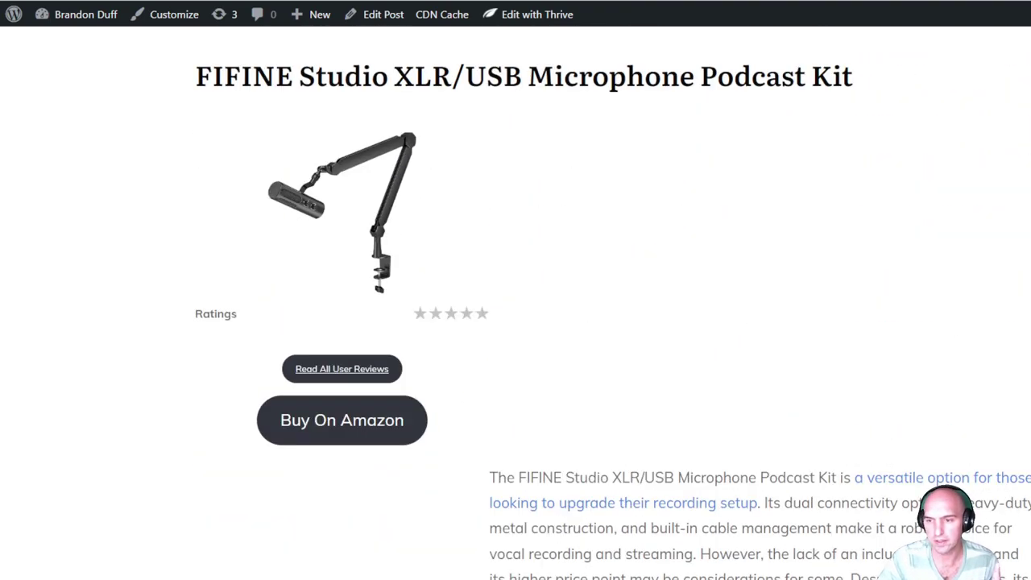
scroll(515, 306, down, 4)
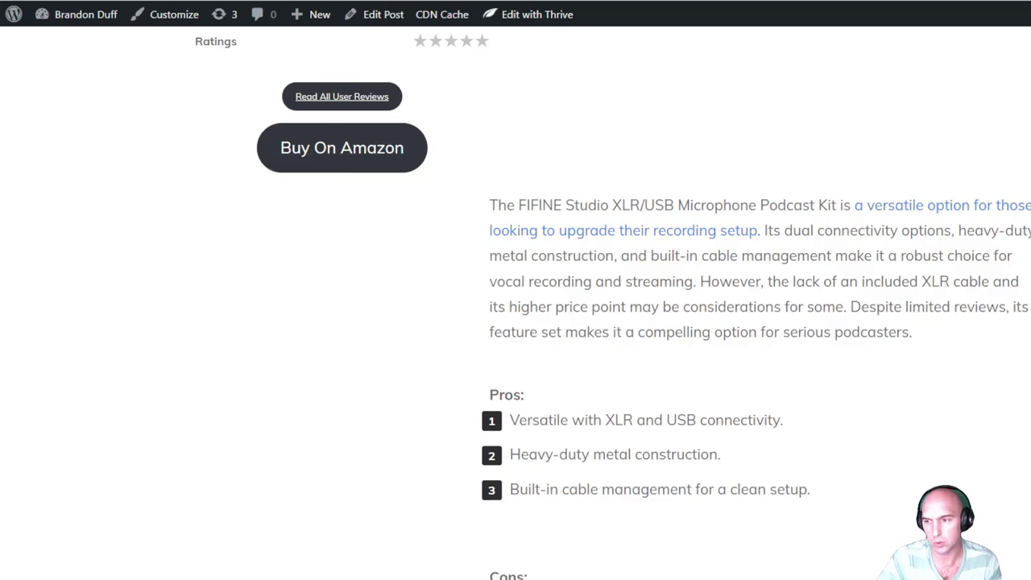
scroll(397, 324, up, 15)
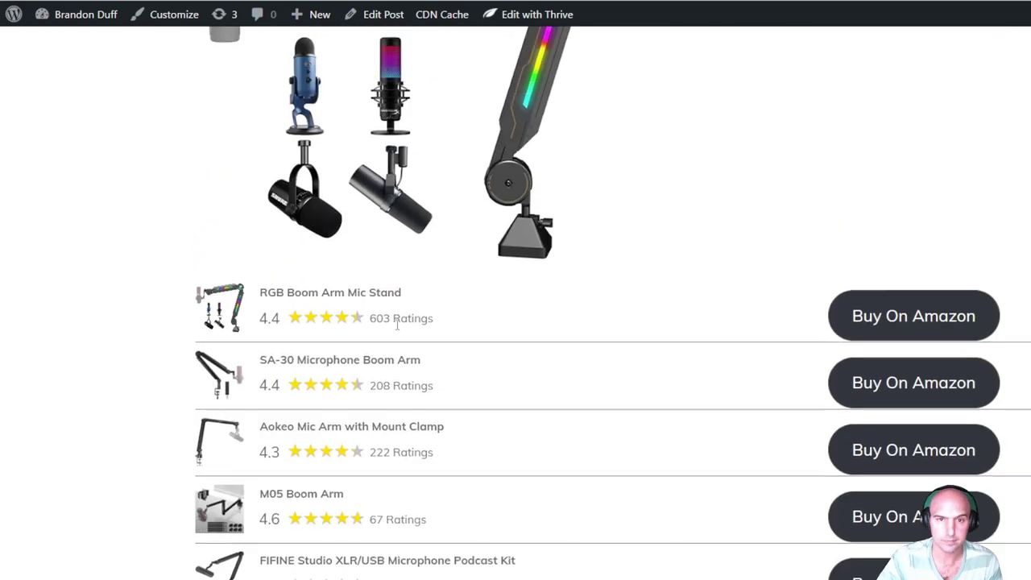
scroll(397, 324, up, 5)
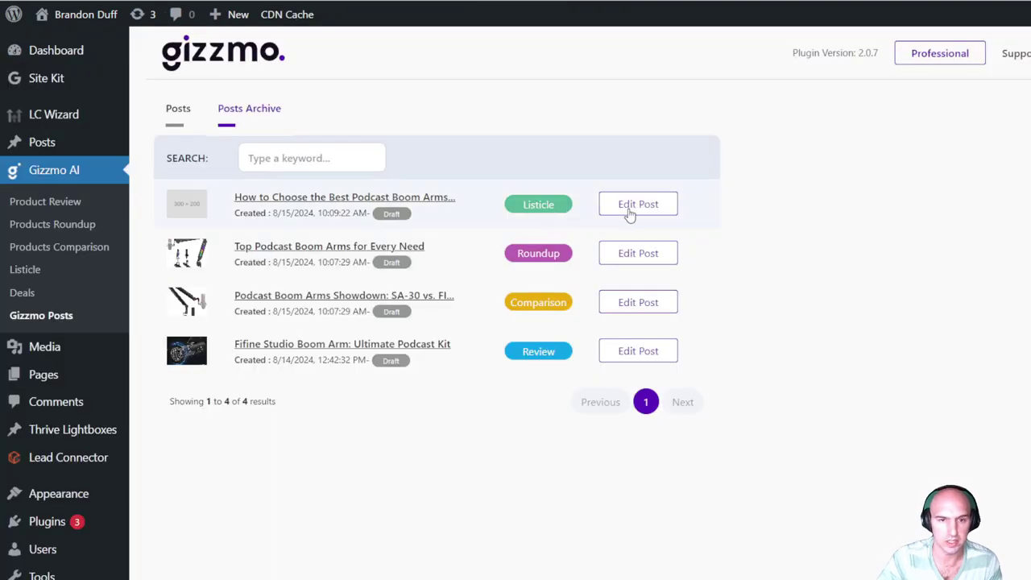
Step: Open a preview of the "How to Choose the Best Podcast Boom Arms for Your Setup" draft from the WordPress posts list
click(177, 108)
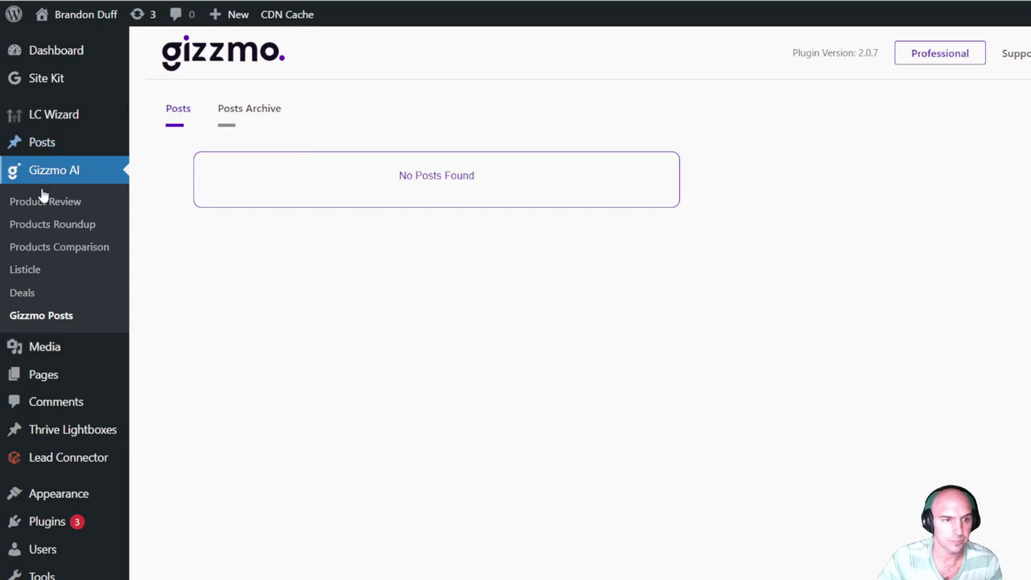
click(48, 139)
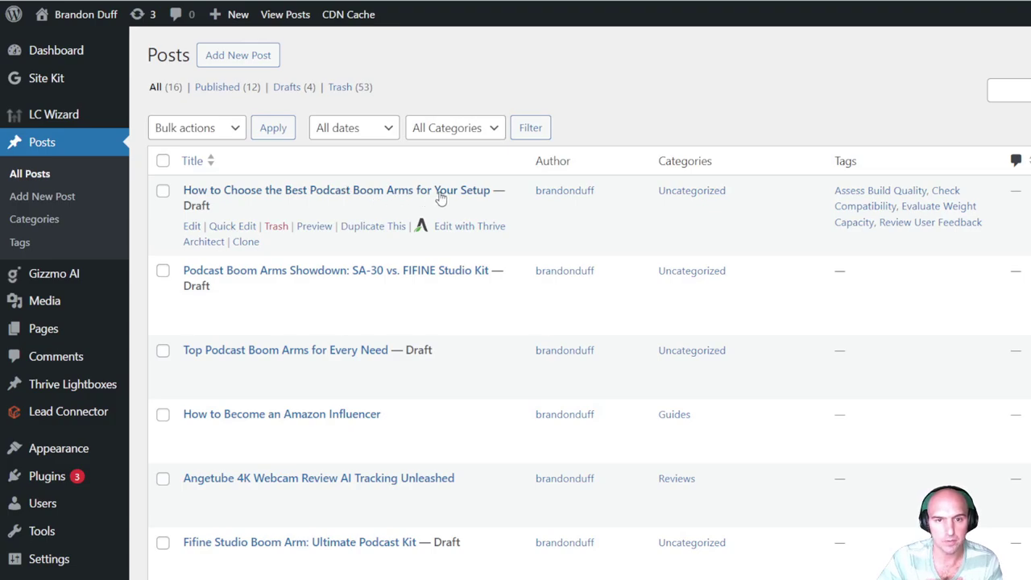
click(314, 226)
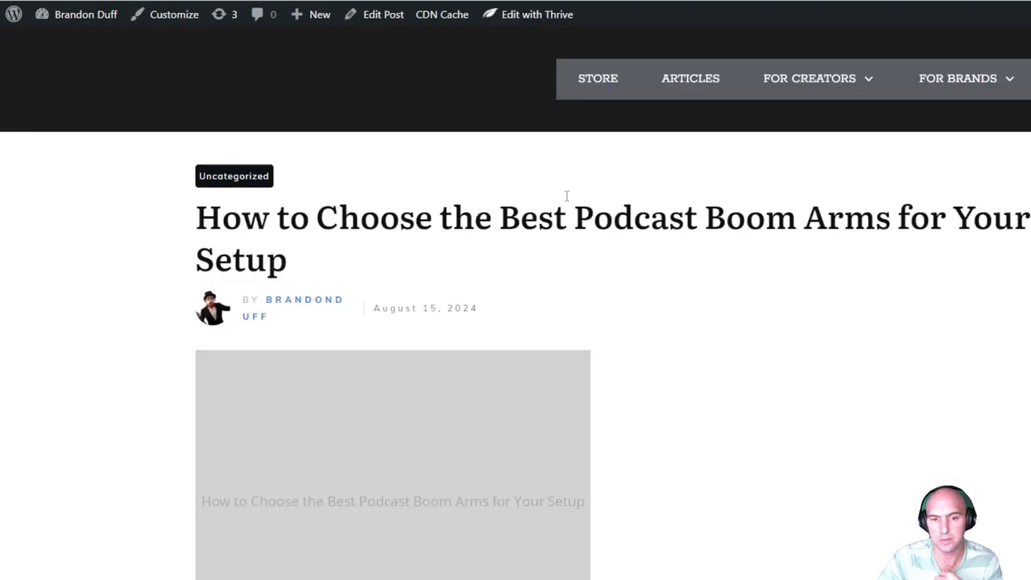
Step: Examine the listicle's title, featured image placeholder, introduction and section image placeholders
scroll(566, 195, down, 2)
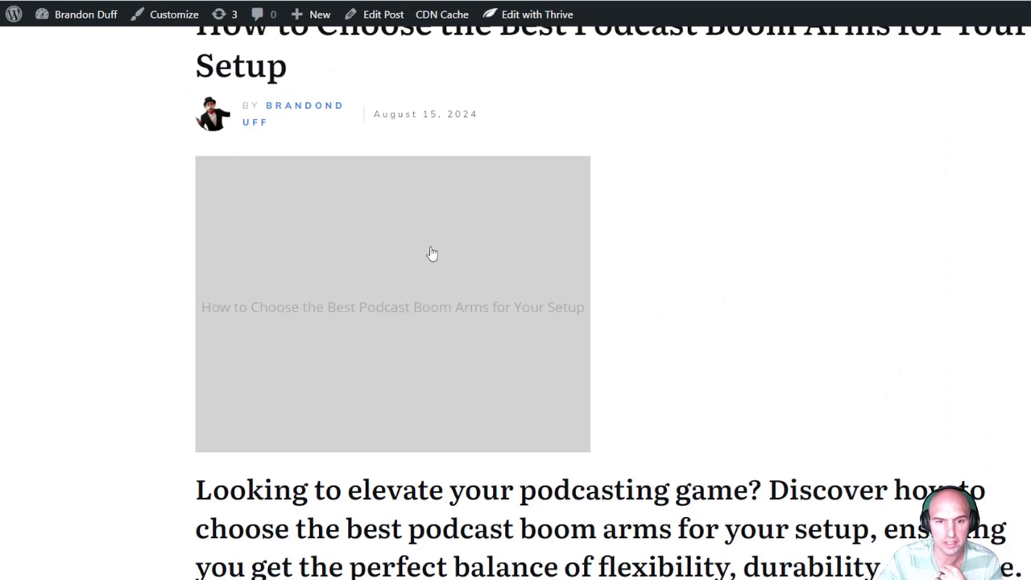
scroll(427, 256, up, 2)
scroll(410, 307, down, 3)
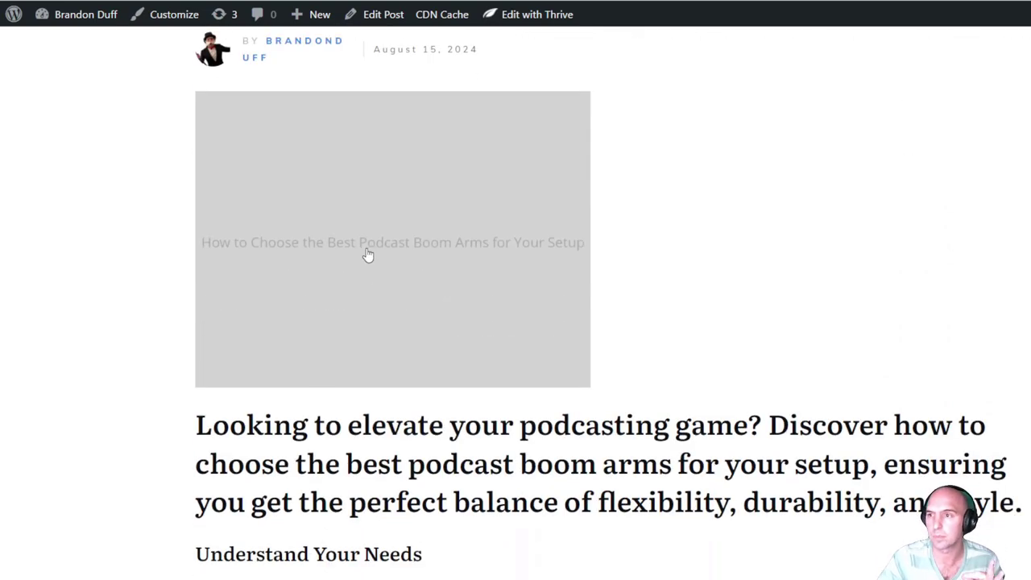
scroll(371, 257, down, 8)
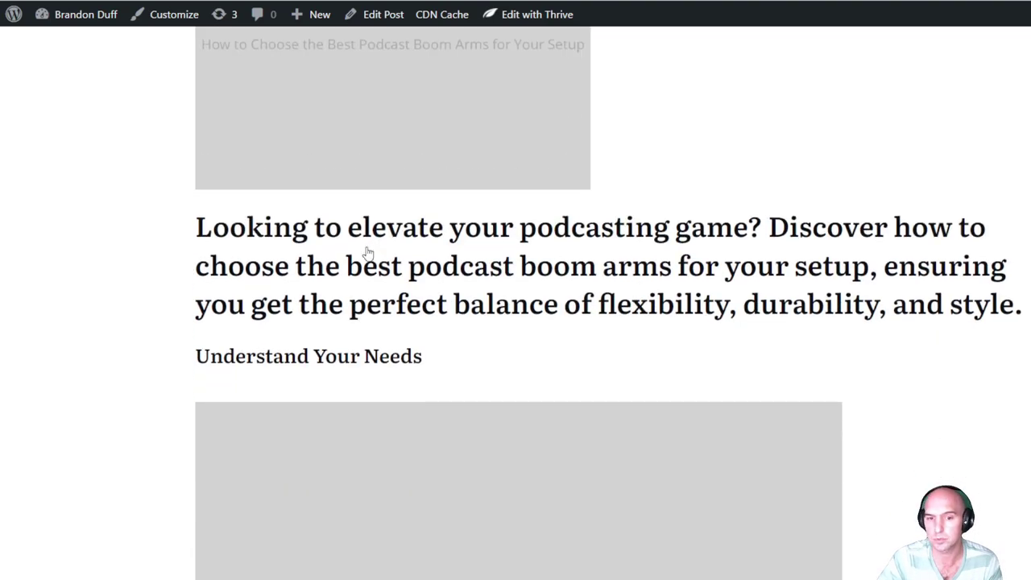
scroll(466, 362, down, 11)
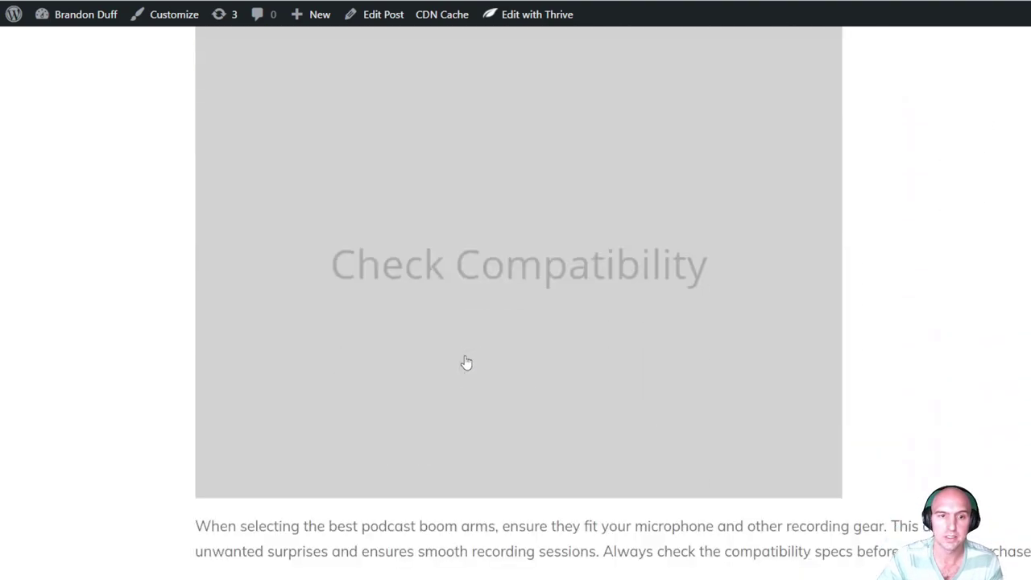
Step: Go back over the listicle's structure, checking the text under "Understand Your Needs" and the "Check Compatibility" heading
scroll(465, 362, up, 3)
scroll(465, 362, up, 12)
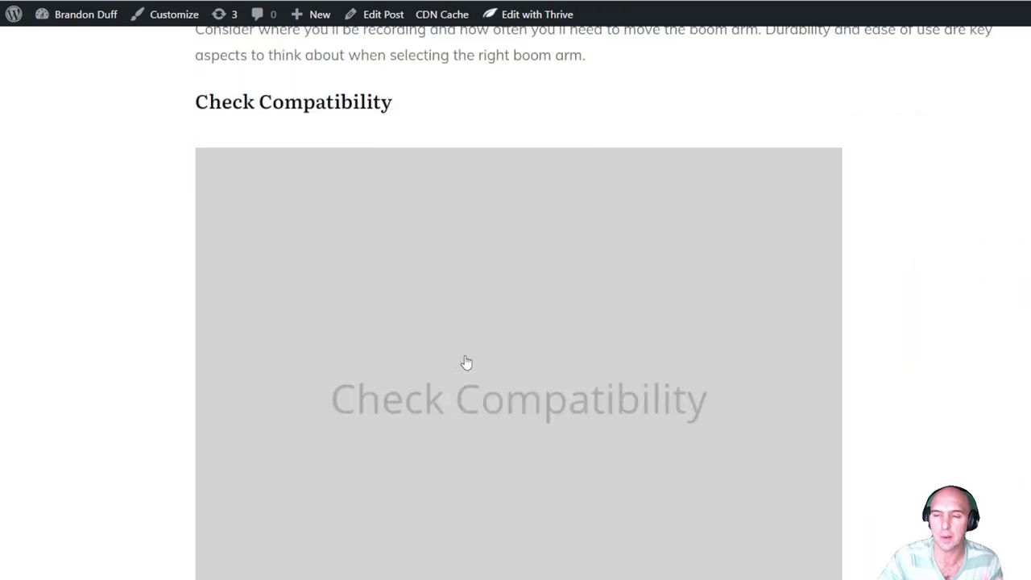
scroll(466, 362, up, 3)
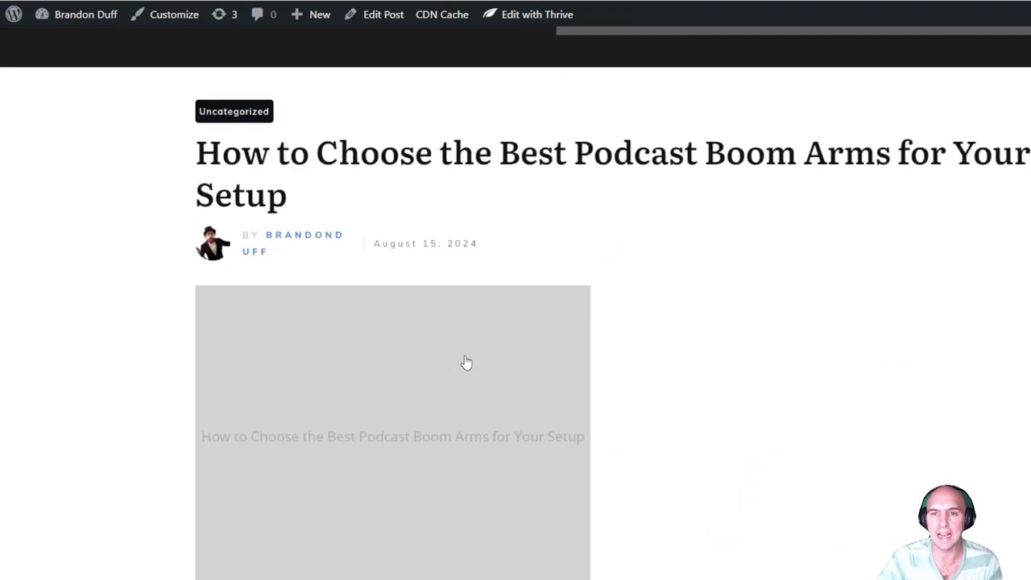
scroll(465, 362, down, 9)
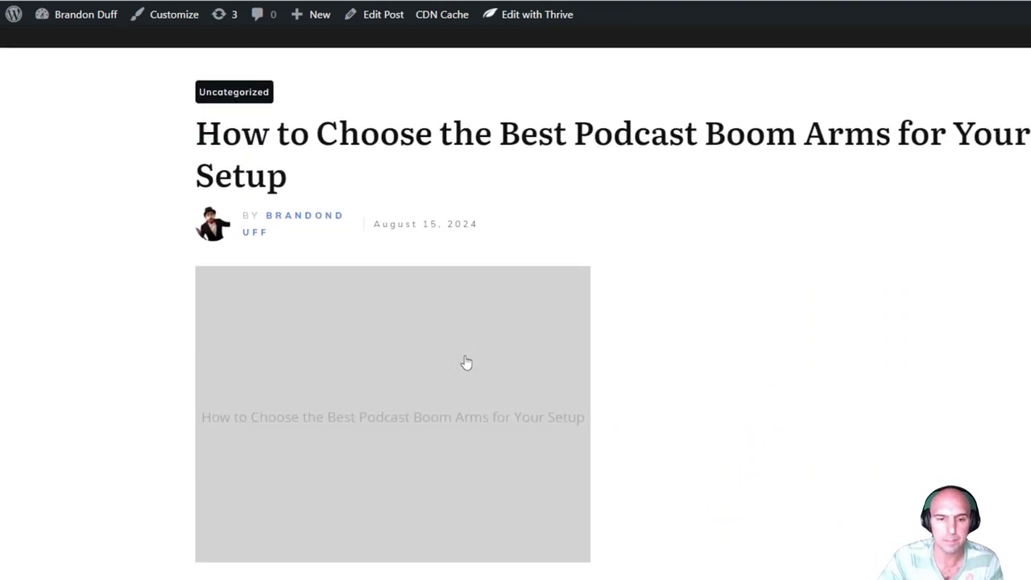
scroll(544, 373, down, 12)
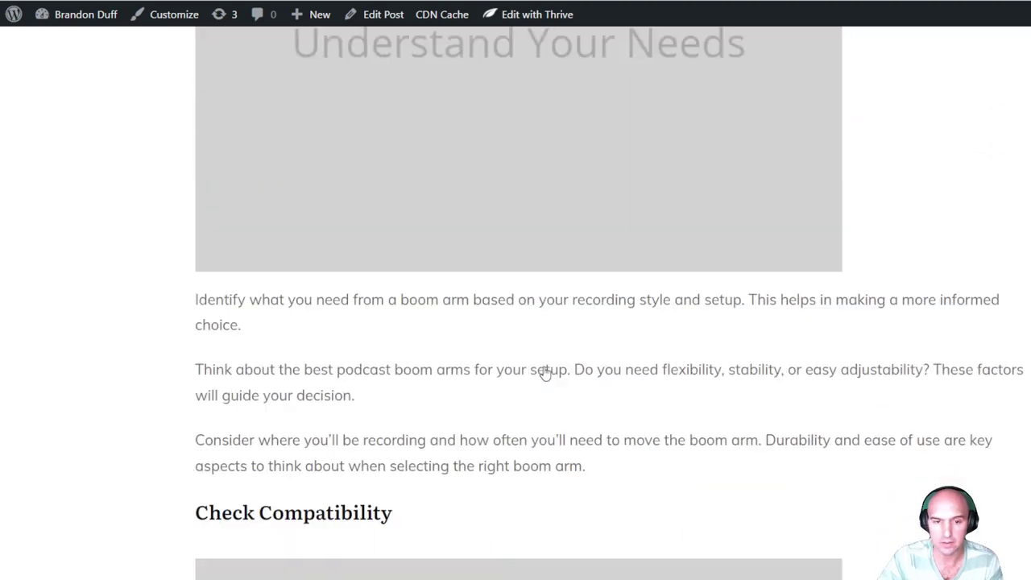
scroll(545, 373, up, 6)
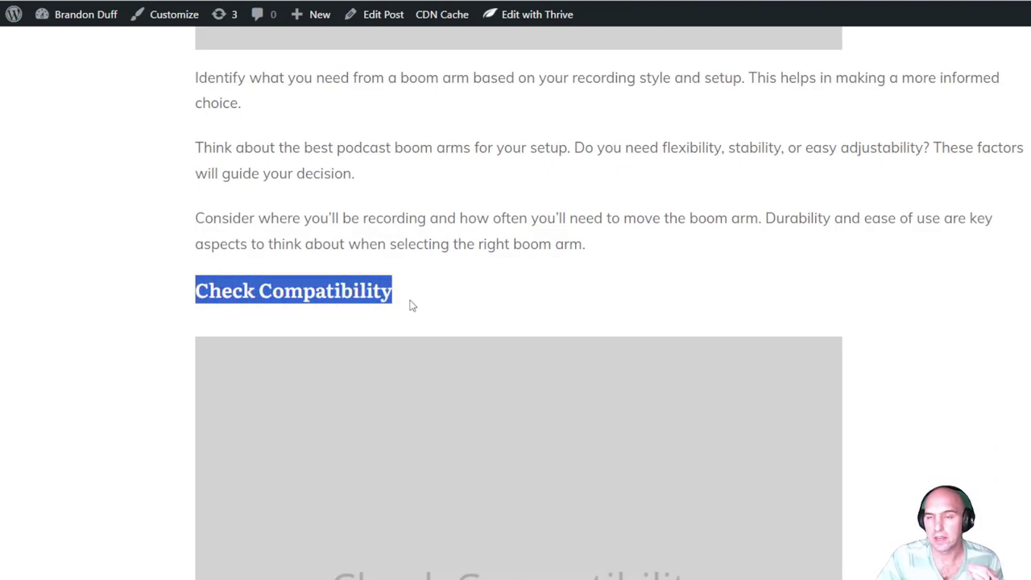
Step: Examine the listicle's remaining sections and image placeholders, from "Check Compatibility" to "Evaluate Aesthetics"
scroll(411, 305, down, 10)
scroll(411, 305, down, 3)
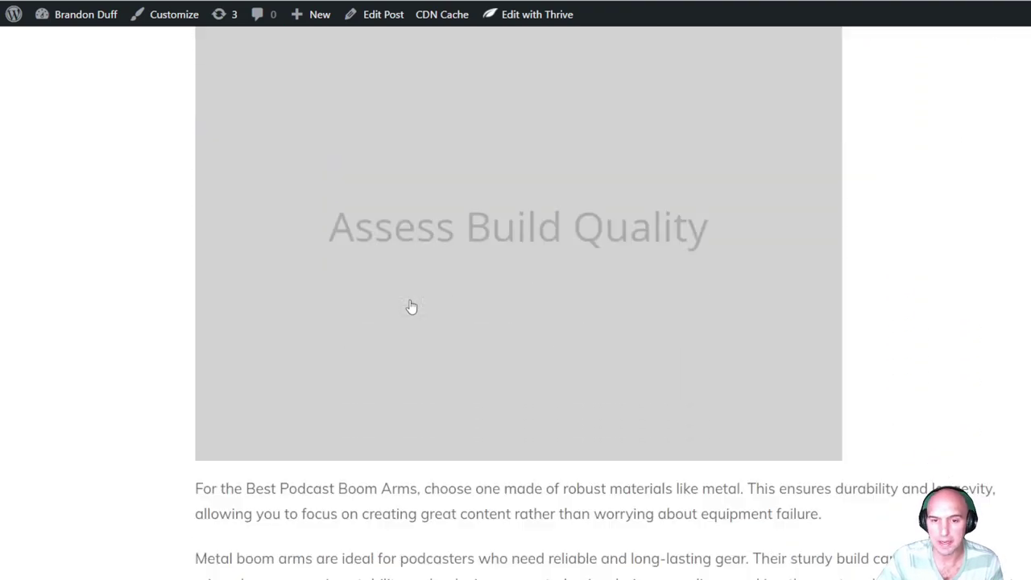
scroll(412, 305, down, 17)
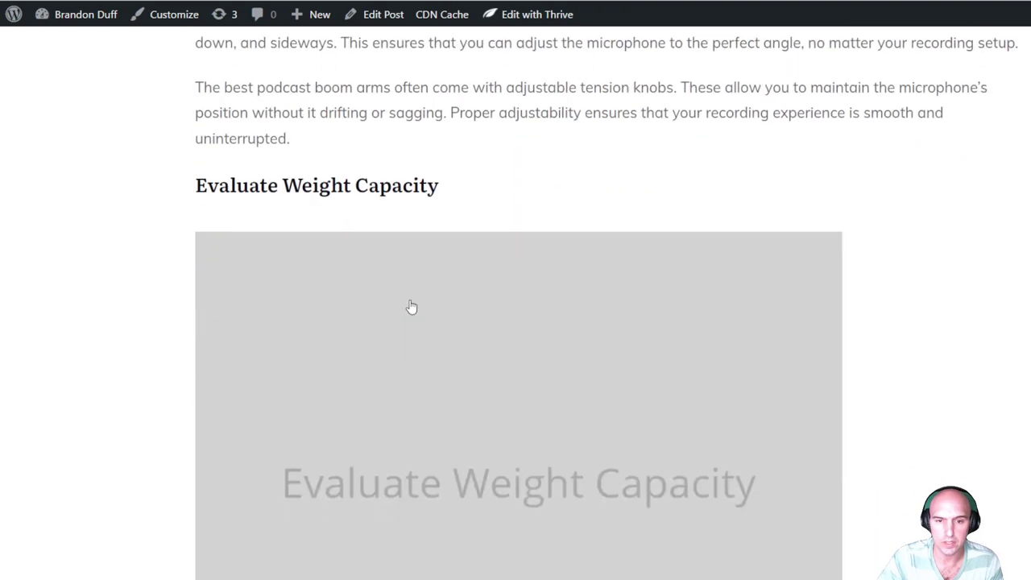
scroll(412, 306, down, 12)
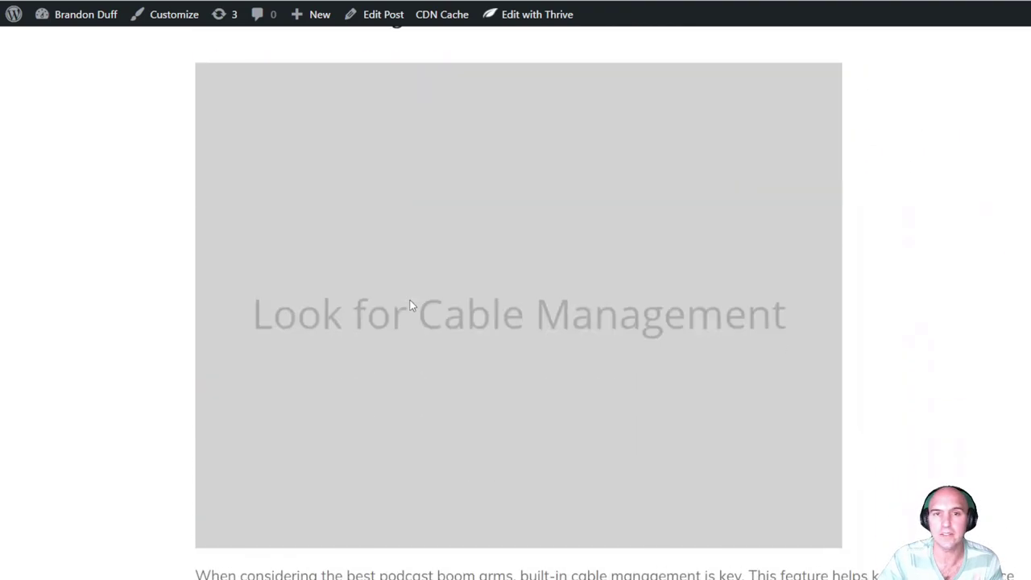
scroll(409, 304, down, 3)
scroll(516, 322, down, 20)
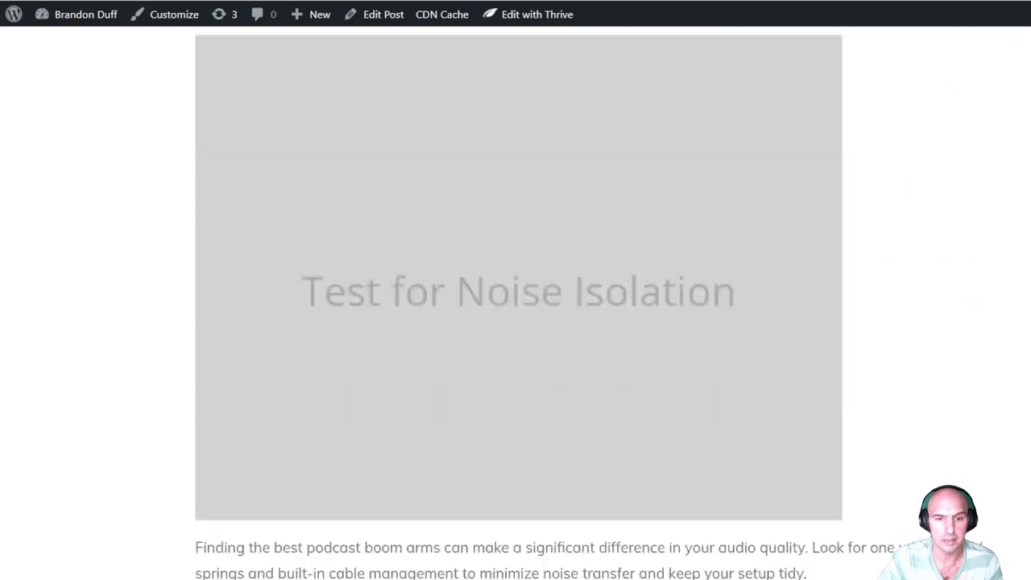
scroll(515, 322, down, 20)
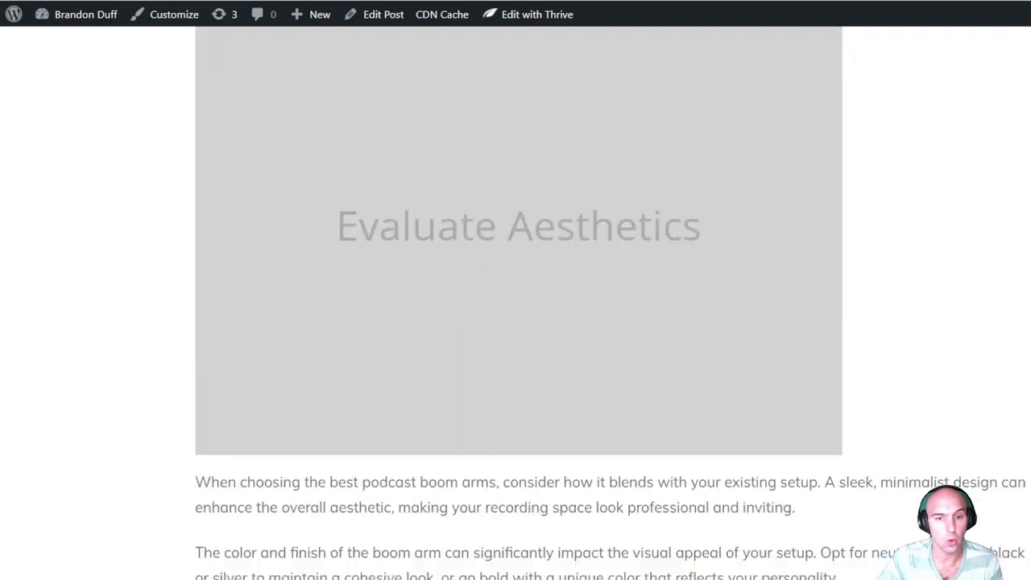
Step: Leave the listicle preview for the WordPress dashboard and open the Gizzmo AI Product Review page
scroll(515, 322, up, 20)
scroll(516, 322, up, 15)
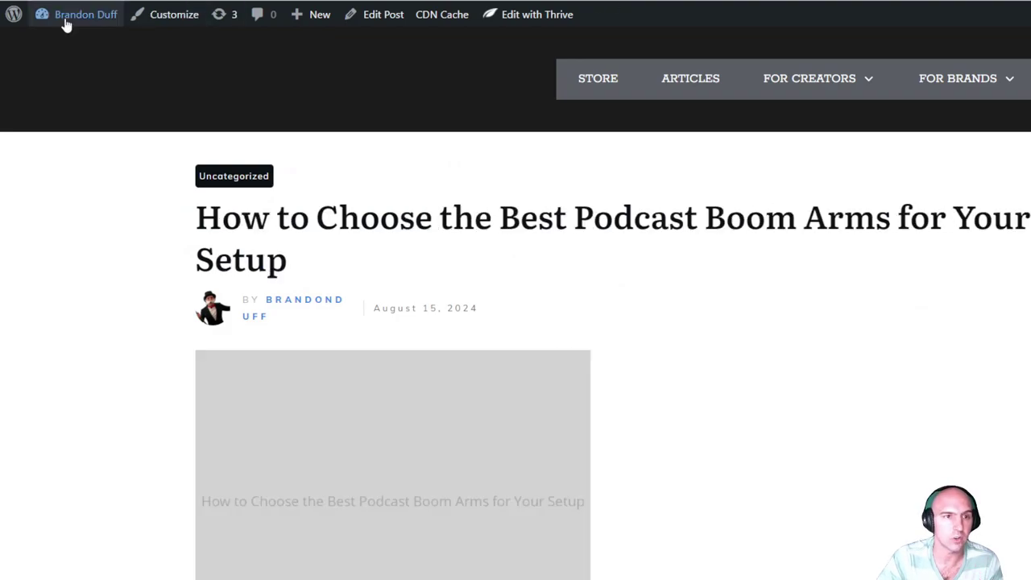
mouse_move(62, 23)
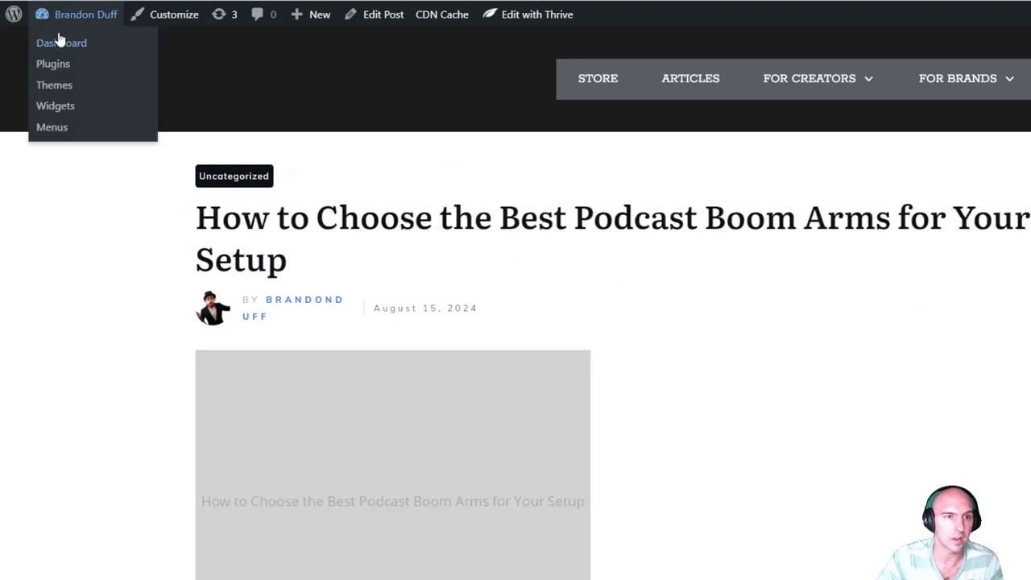
click(58, 40)
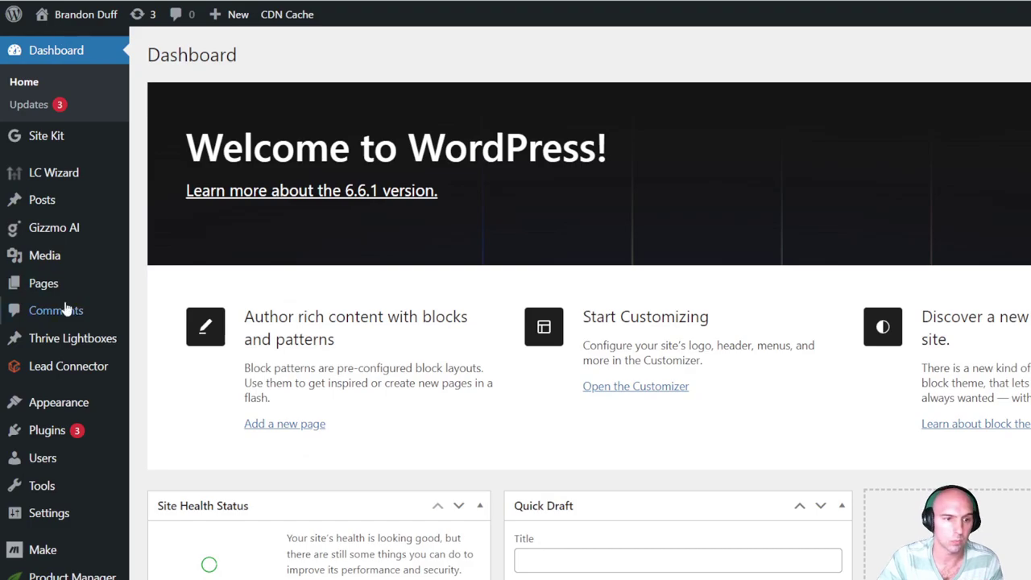
click(71, 231)
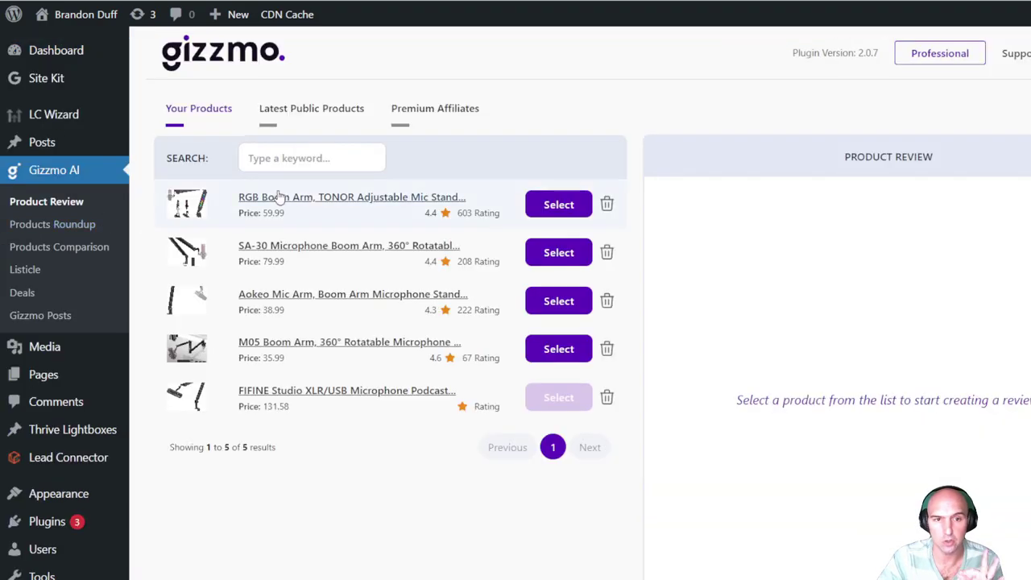